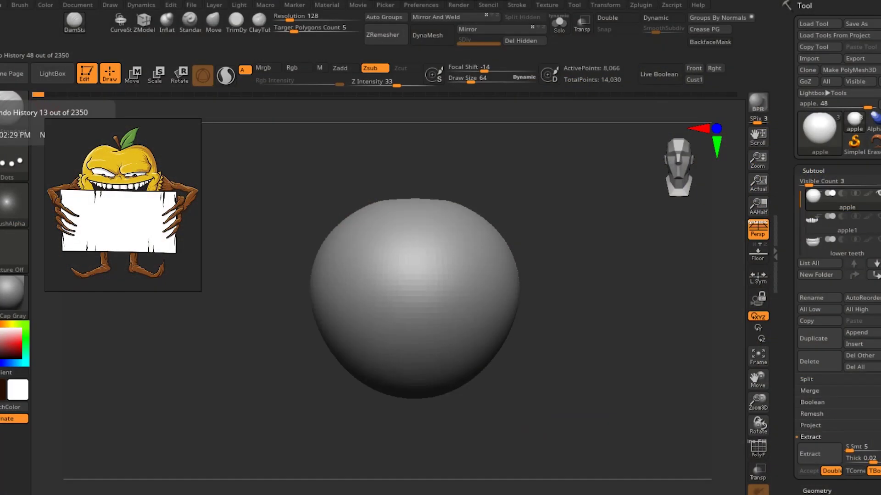
Tilt the sphere to view its top and sculpt a deep, wide stem dimple there
mouse_move(551, 275)
mouse_down()
mouse_move(611, 319)
mouse_move(254, 307)
mouse_up()
drag(595, 307, 533, 328)
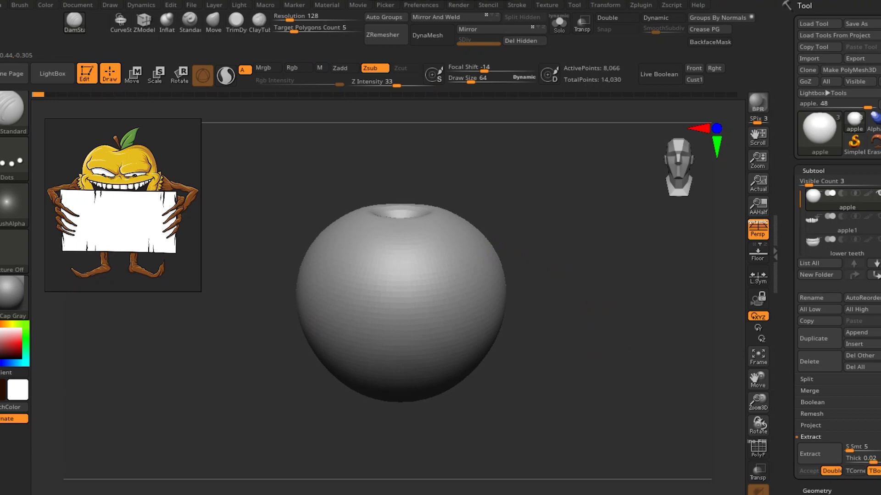
mouse_move(381, 216)
mouse_down()
mouse_move(417, 215)
mouse_move(403, 225)
mouse_up()
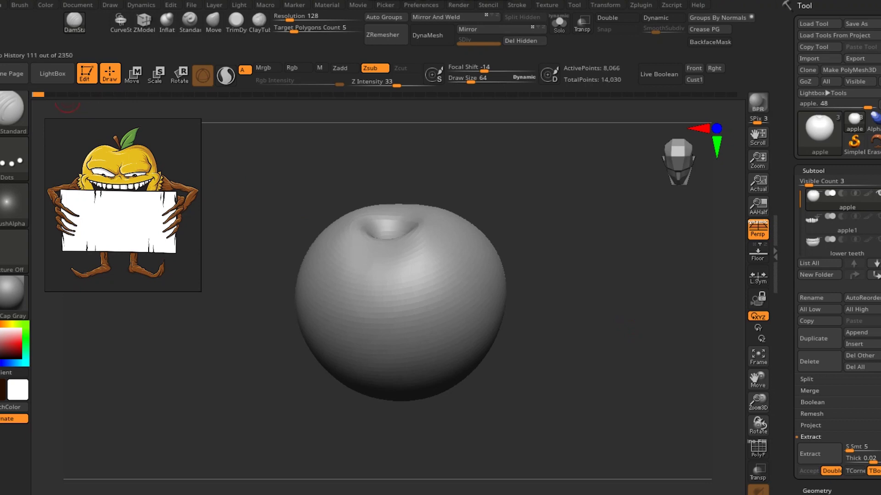
DynaMesh the apple at Resolution 160 and turn it so the cavity faces forward
drag(290, 20, 292, 21)
click(427, 36)
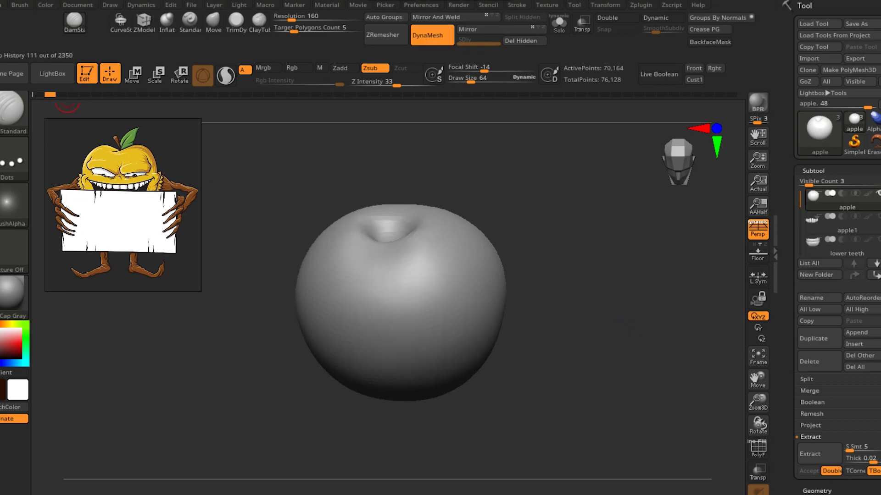
drag(552, 298, 552, 271)
drag(572, 320, 567, 335)
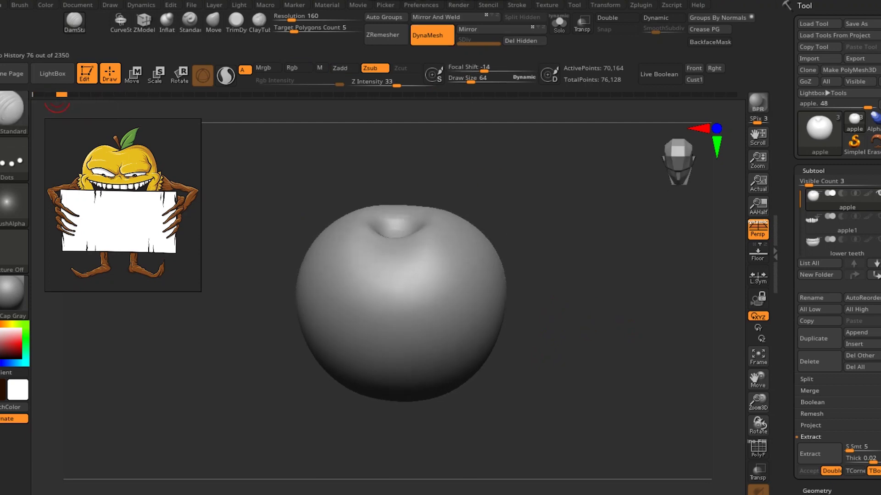
Deepen the stem cavity and step back in Undo History to remove the stray scratch
key(ctrl+shift+z)
key(ctrl+shift+z)
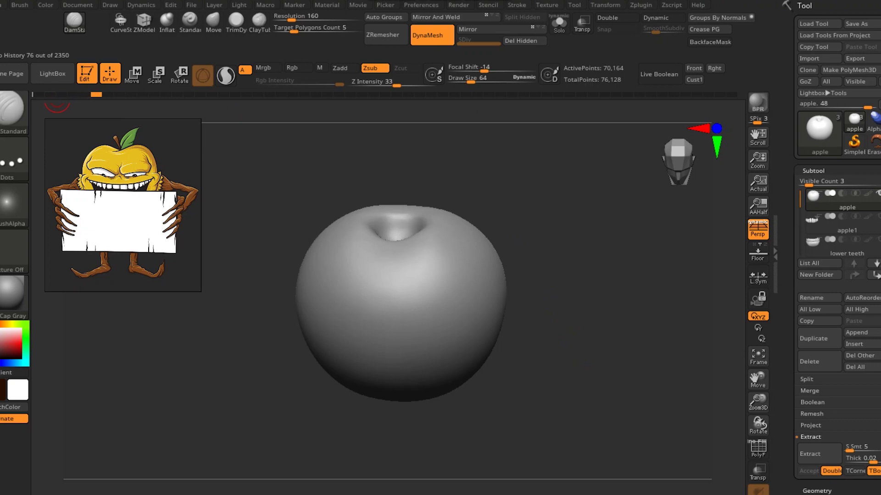
mouse_move(605, 275)
mouse_down()
mouse_move(596, 363)
mouse_move(580, 252)
mouse_move(209, 244)
mouse_up()
click(106, 94)
mouse_move(573, 206)
mouse_down()
mouse_move(569, 390)
mouse_move(573, 183)
mouse_up()
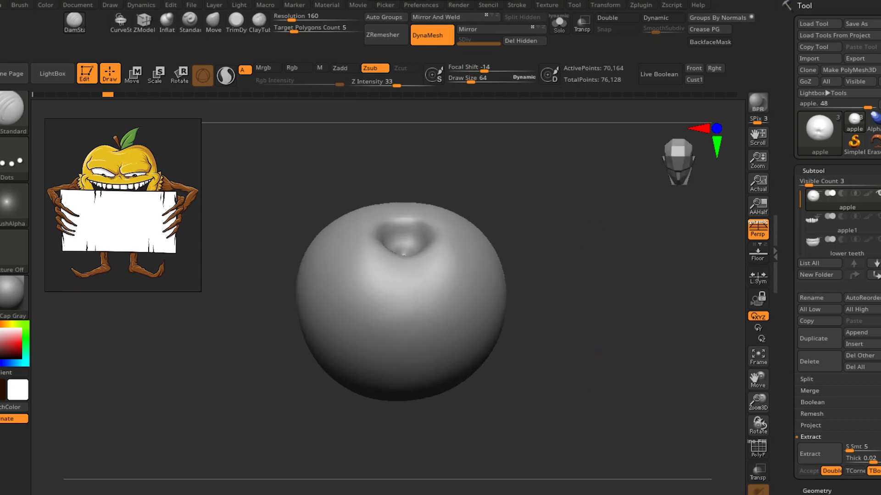
drag(223, 160, 223, 229)
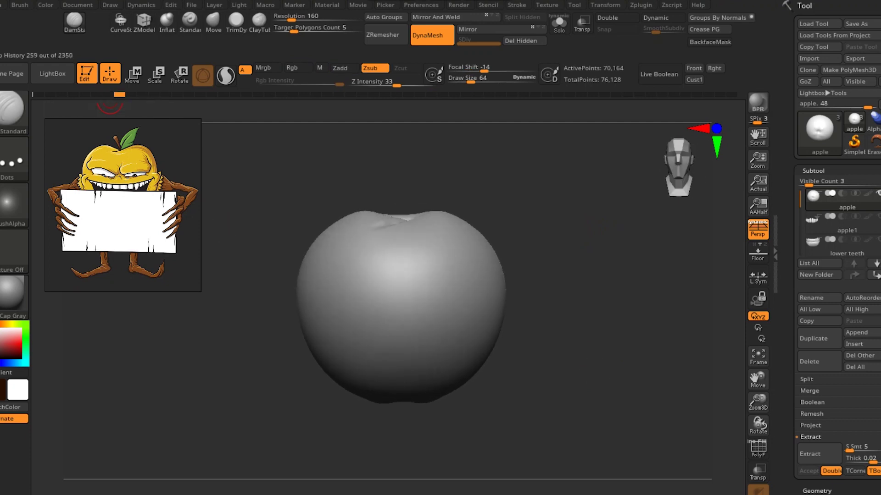
Sculpt strokes beside the stem cavity, scrubbing Undo History to drop the nearby crease
drag(586, 269, 584, 313)
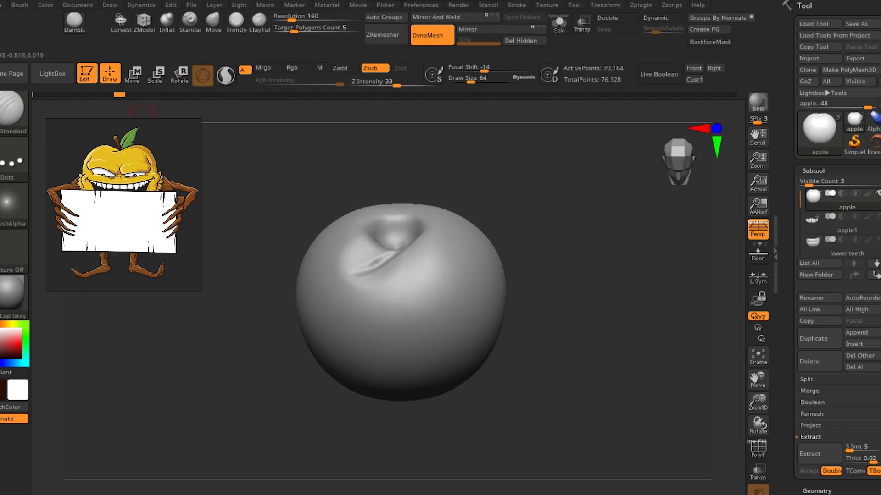
drag(119, 94, 142, 95)
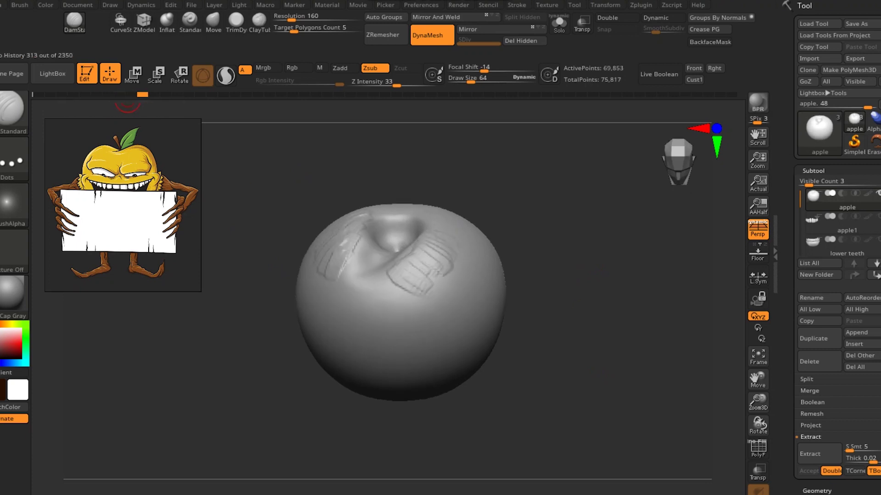
drag(364, 225, 344, 277)
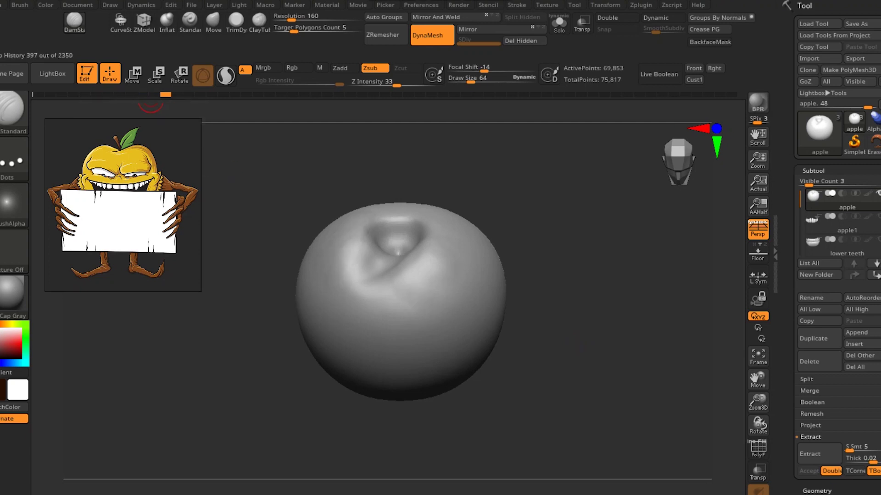
drag(166, 94, 177, 94)
drag(574, 298, 573, 257)
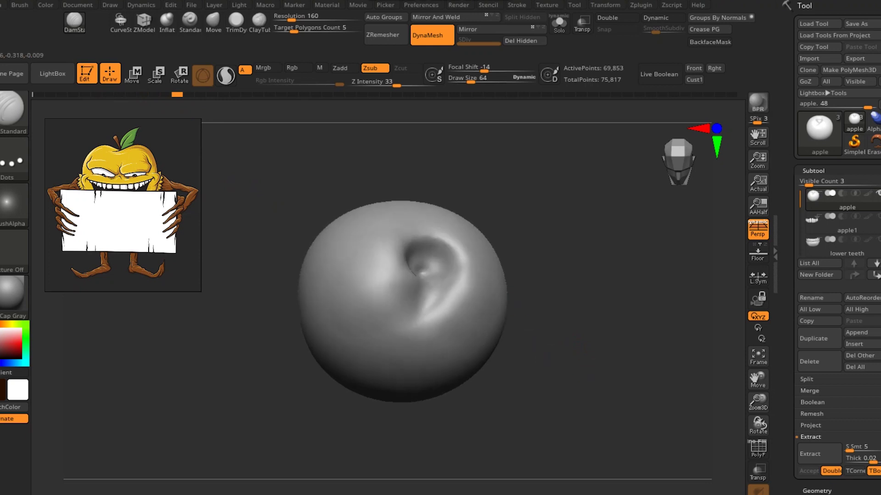
Inspect the apple from below and above while picking an earlier cavity version in history
mouse_move(578, 344)
mouse_down()
mouse_move(578, 298)
mouse_move(583, 461)
mouse_up()
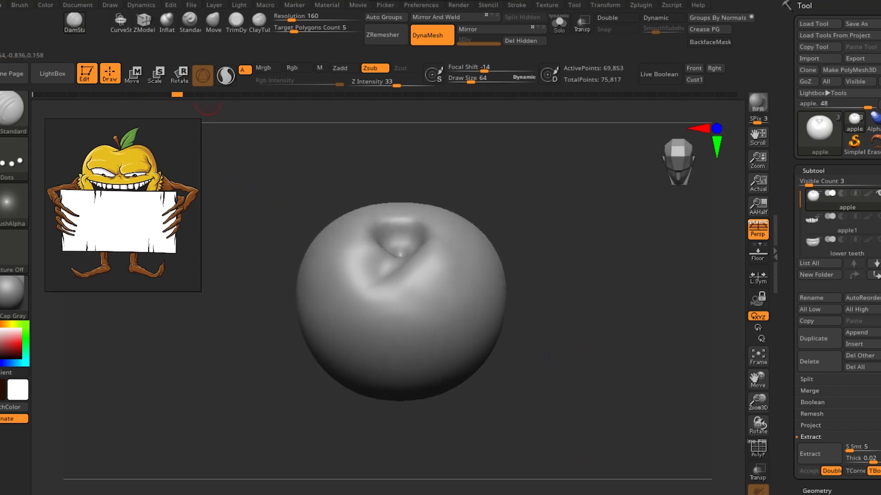
click(189, 94)
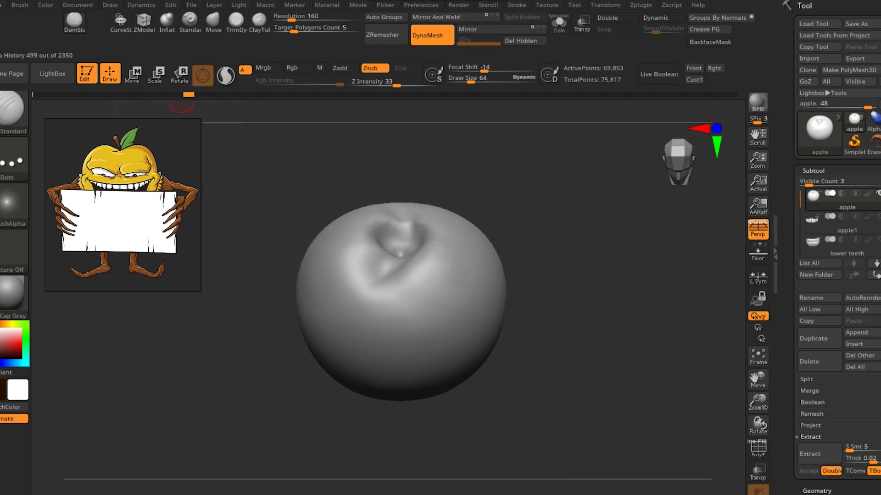
drag(542, 257, 509, 225)
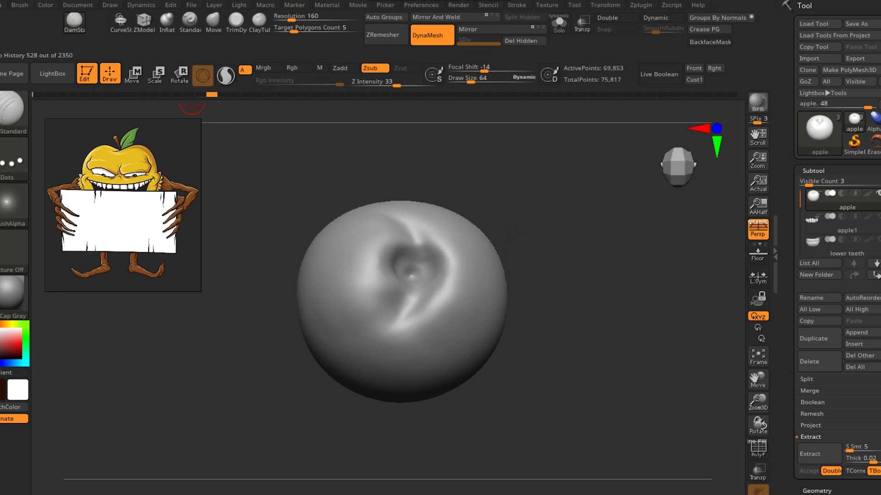
drag(223, 94, 234, 94)
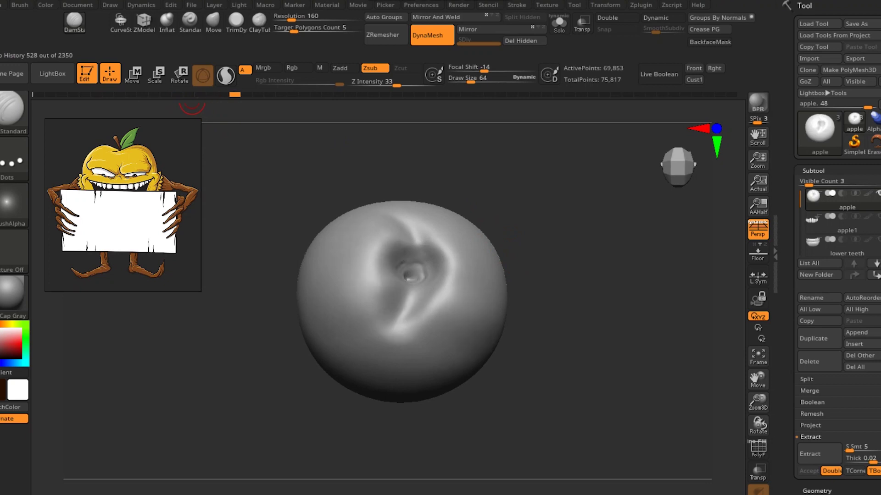
mouse_move(550, 264)
shift+mouse_down()
mouse_move(580, 344)
mouse_move(573, 330)
mouse_move(573, 362)
shift+mouse_up()
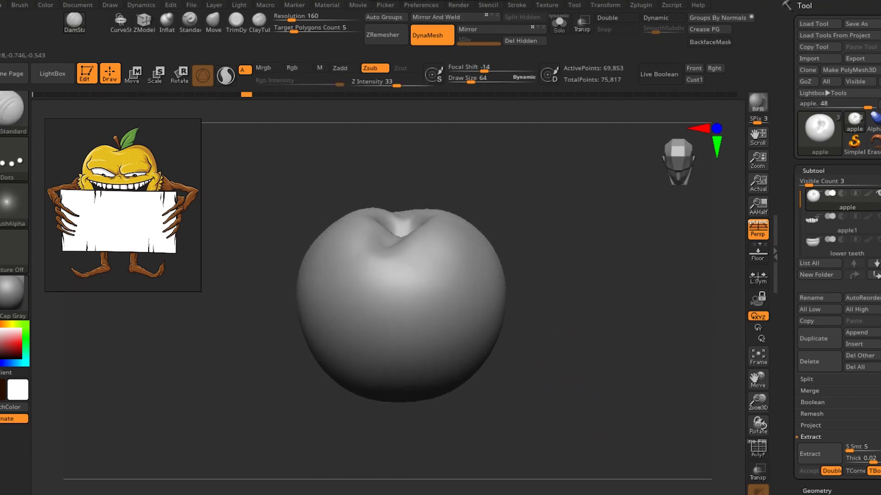
Restore the carved mouth groove from Undo History and open Texture > Import
drag(246, 94, 258, 94)
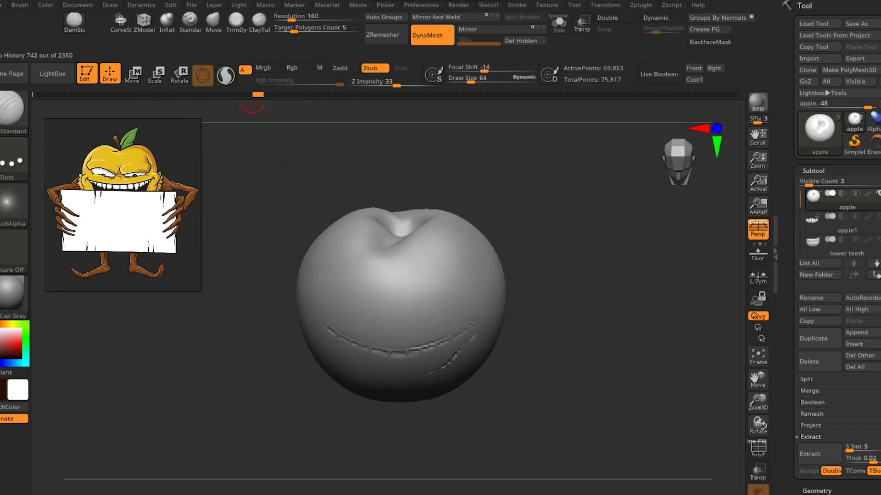
drag(583, 356, 580, 367)
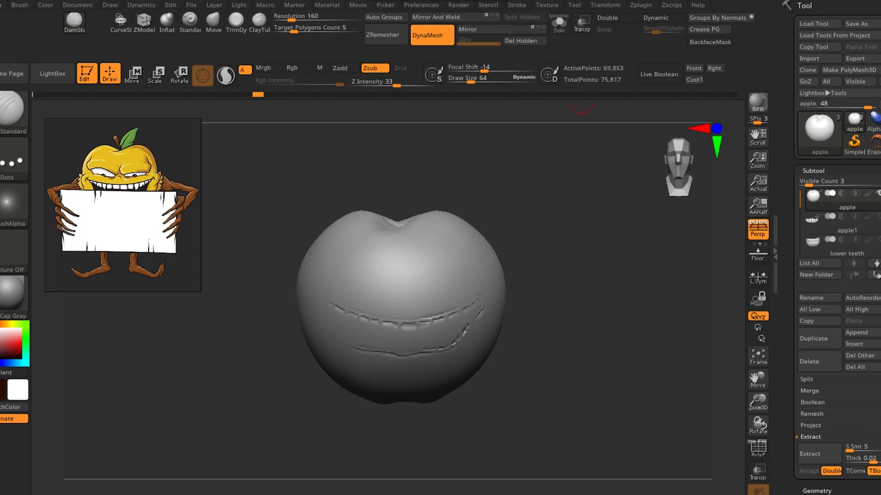
click(546, 5)
click(577, 72)
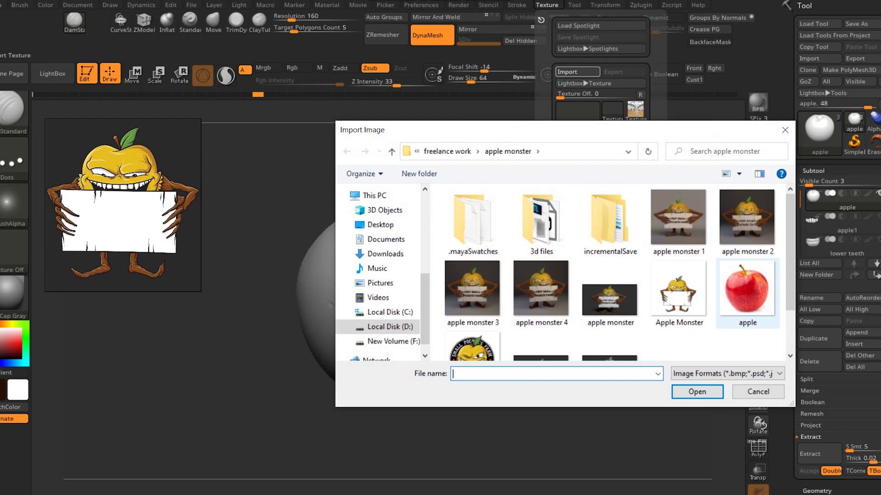
Import 'SPF Apple Guy Logo -No Background' and scale and position it over the apple in Spotlight
scroll(615, 275, down, 1)
click(472, 305)
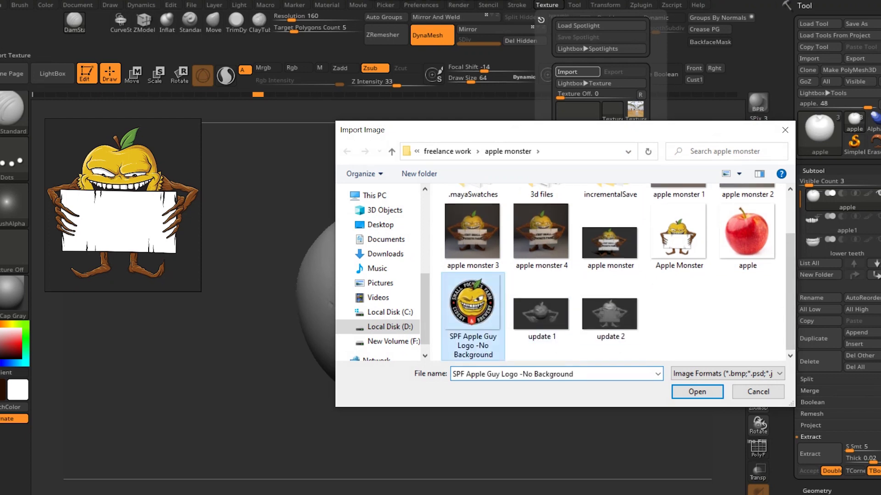
click(696, 391)
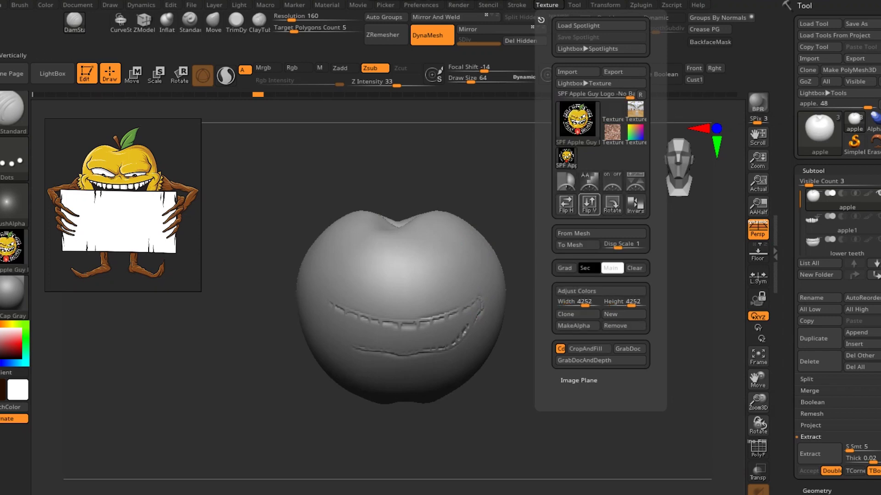
click(635, 181)
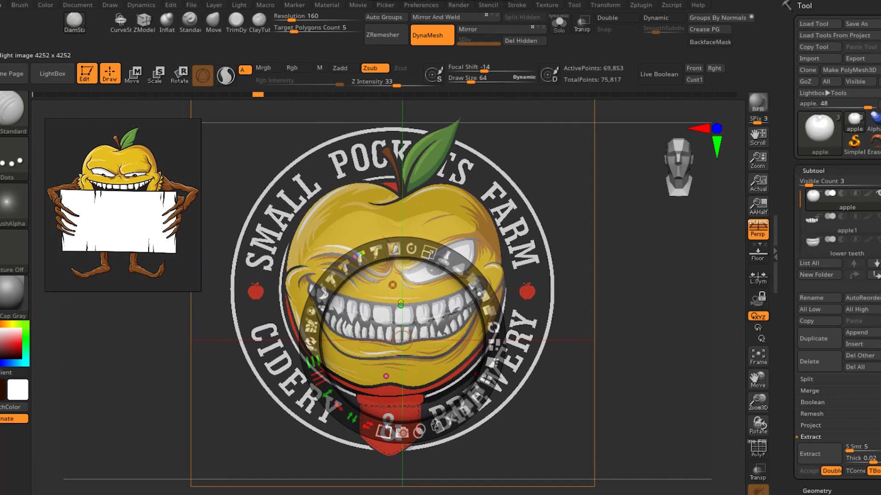
drag(498, 237, 506, 269)
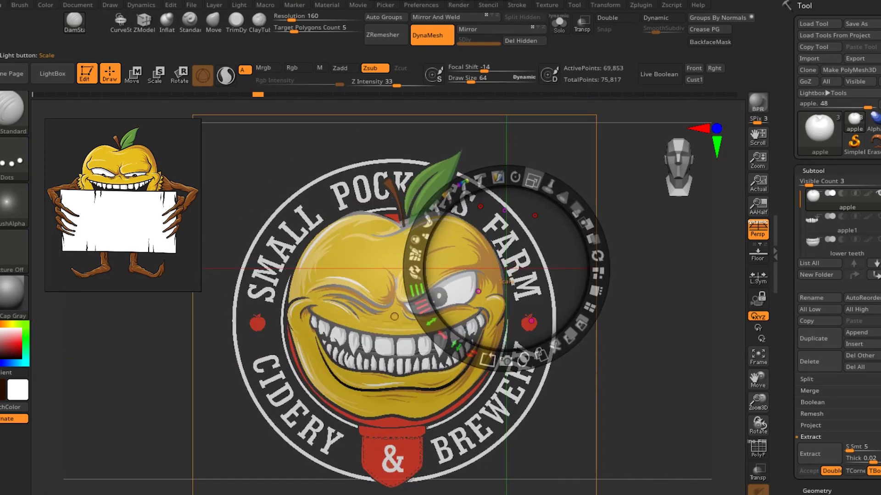
drag(532, 180, 510, 177)
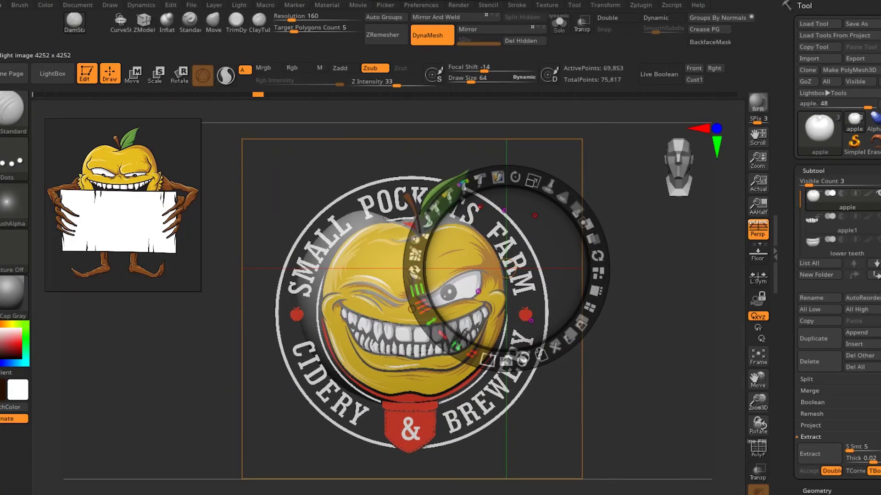
drag(504, 281, 493, 253)
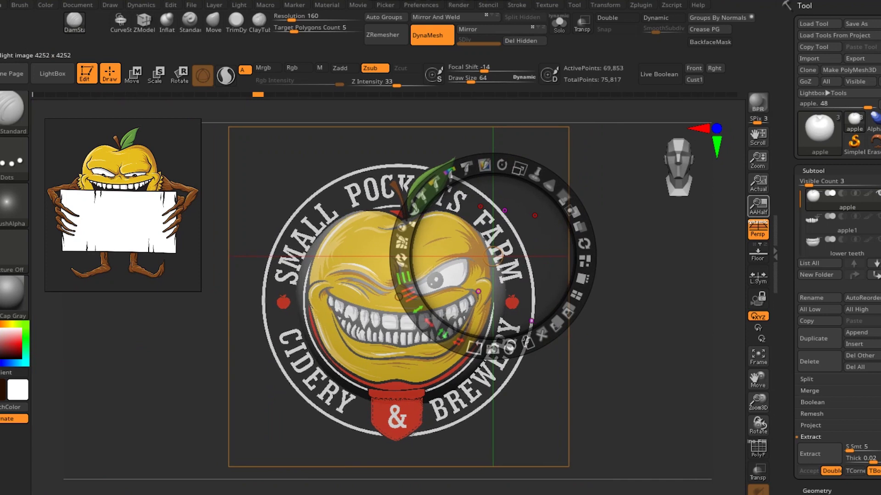
Turn off Persp, switch to a Zadd brush, and hide the logo overlay
click(758, 230)
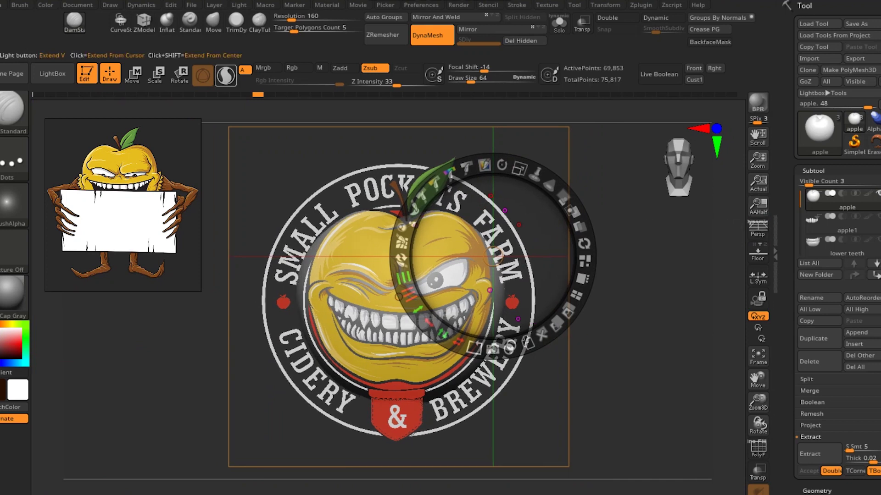
key(b)
key(s)
key(m)
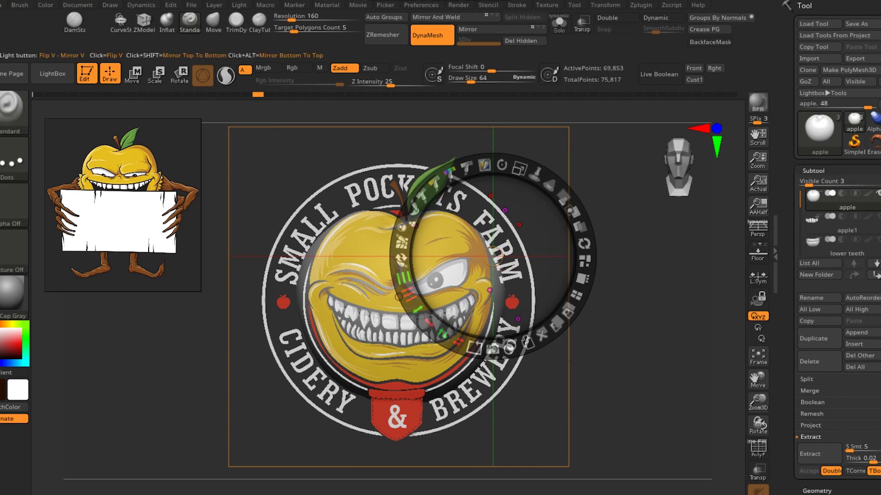
click(541, 335)
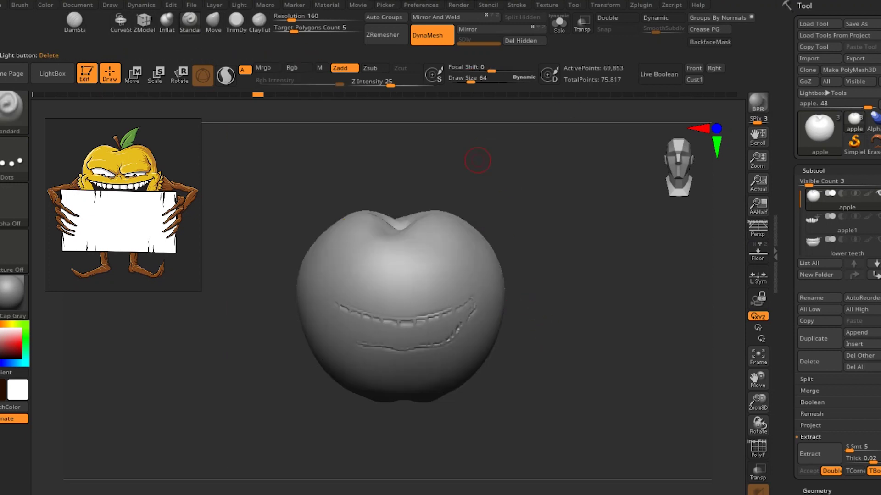
Redo sculpt history to bring back the eye socket, brows and deeper grin
key(ctrl+shift+z)
key(ctrl+shift+z)
key(ctrl+shift+z)
key(ctrl+shift+z)
key(ctrl+shift+z)
key(ctrl+shift+z)
key(ctrl+shift+z)
key(ctrl+shift+z)
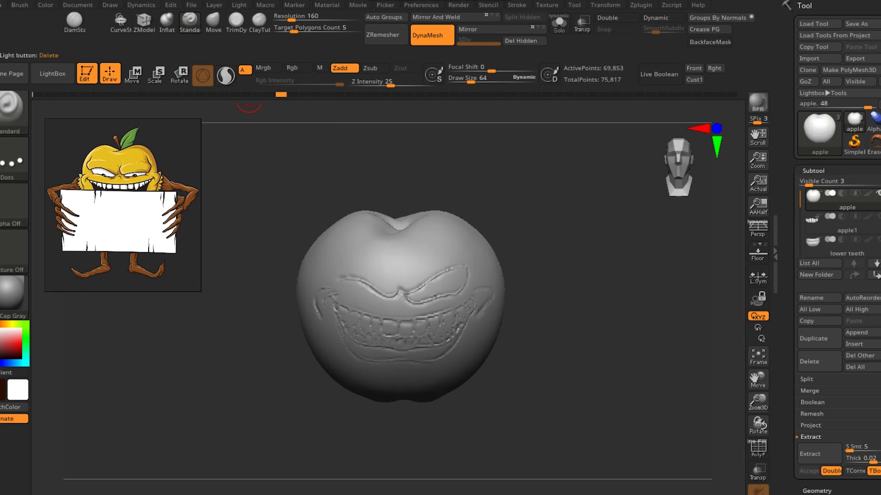
key(ctrl+shift+z)
key(ctrl+shift+z)
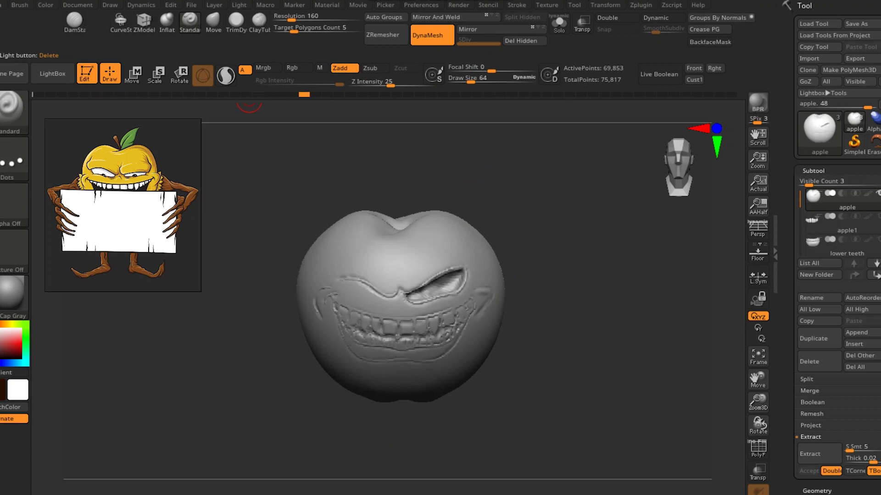
key(ctrl+shift+z)
key(ctrl+shift+z)
key(ctrl+shift+z)
key(ctrl+shift+z)
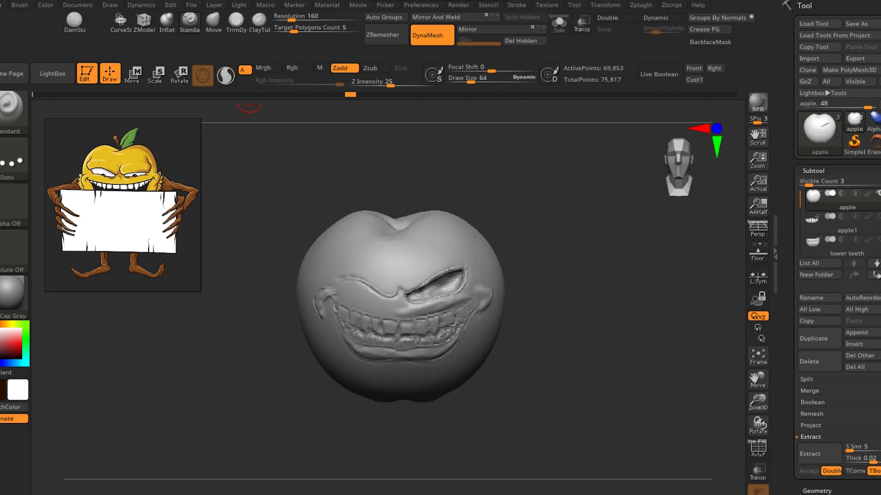
key(ctrl+shift+z)
key(ctrl+shift+z)
key(ctrl+shift+z)
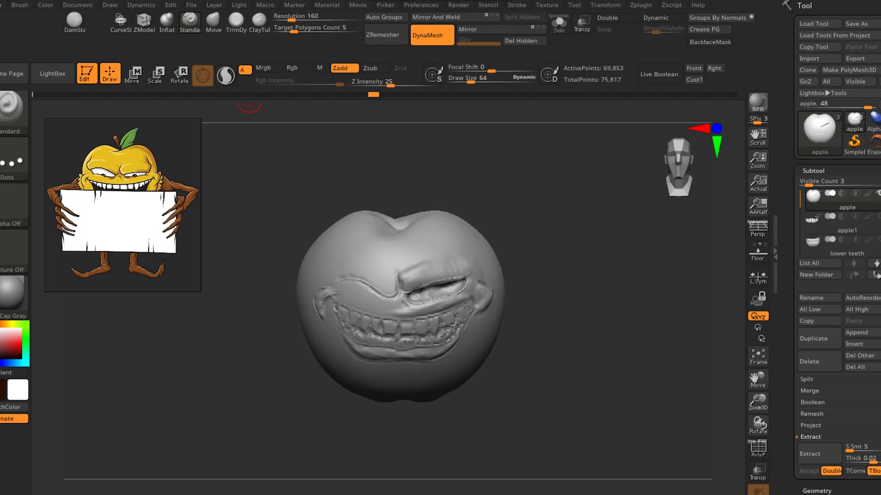
Turn Persp back on and sculpt creases around the eye, brow and mouth corner
mouse_move(576, 251)
mouse_down()
mouse_move(593, 274)
mouse_move(432, 173)
mouse_up()
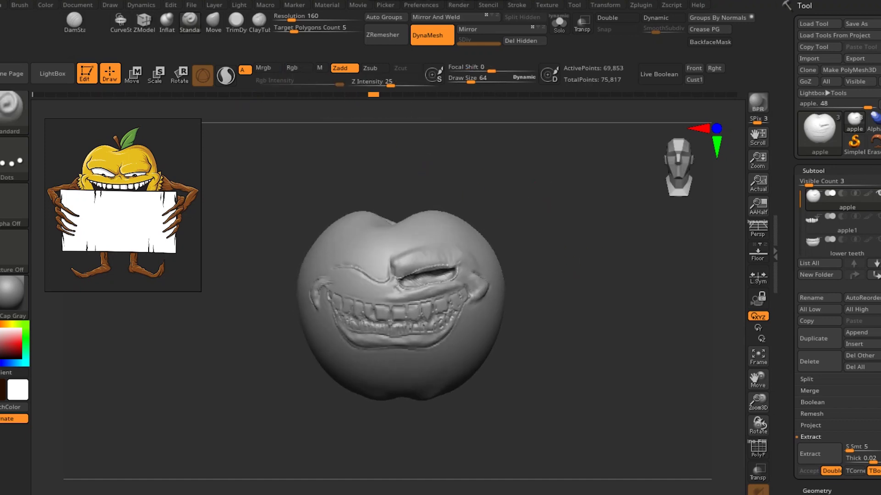
click(757, 229)
drag(648, 318, 565, 257)
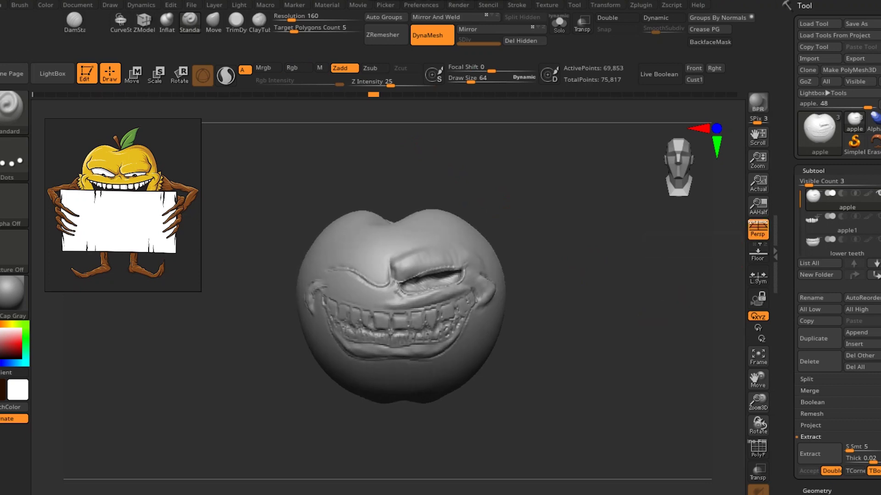
mouse_move(463, 275)
mouse_down()
mouse_move(392, 268)
mouse_move(392, 298)
mouse_up()
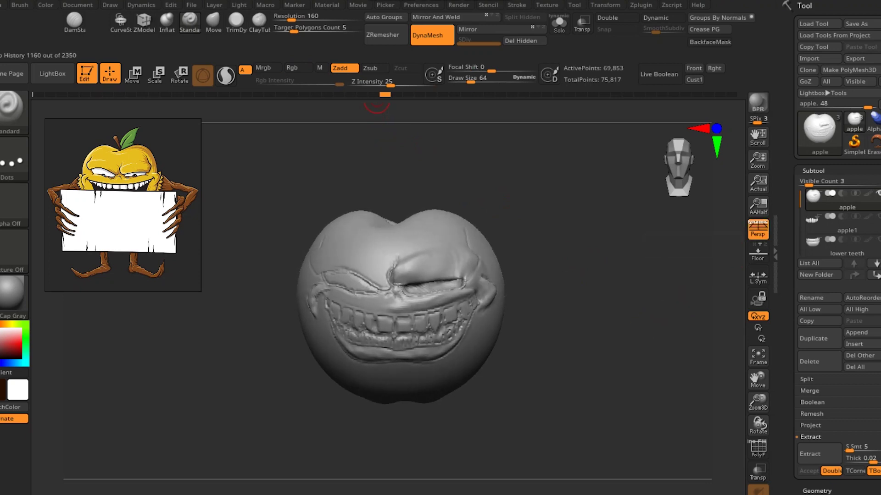
shift+drag(305, 287, 323, 303)
Undo the mouth-corner smoothing and sculpt squinting eyelid creases and detail around eye and cheek
key(ctrl+z)
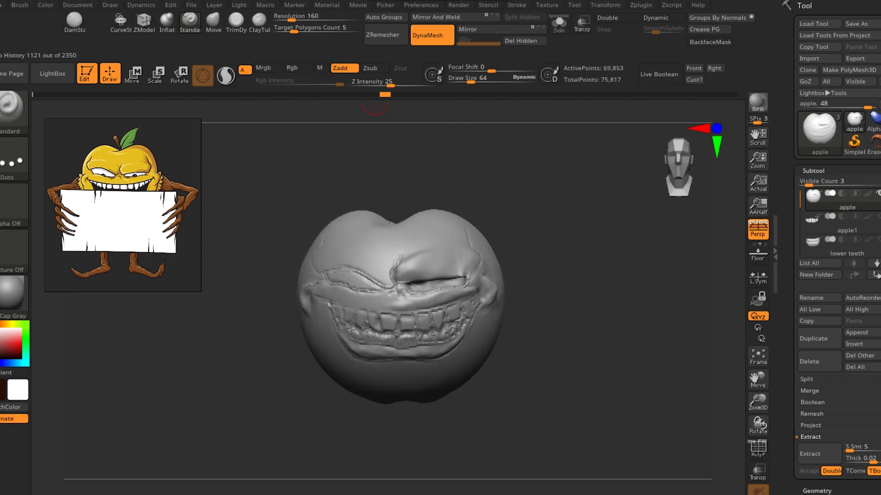
mouse_move(328, 273)
mouse_down()
mouse_move(381, 275)
mouse_move(389, 284)
mouse_up()
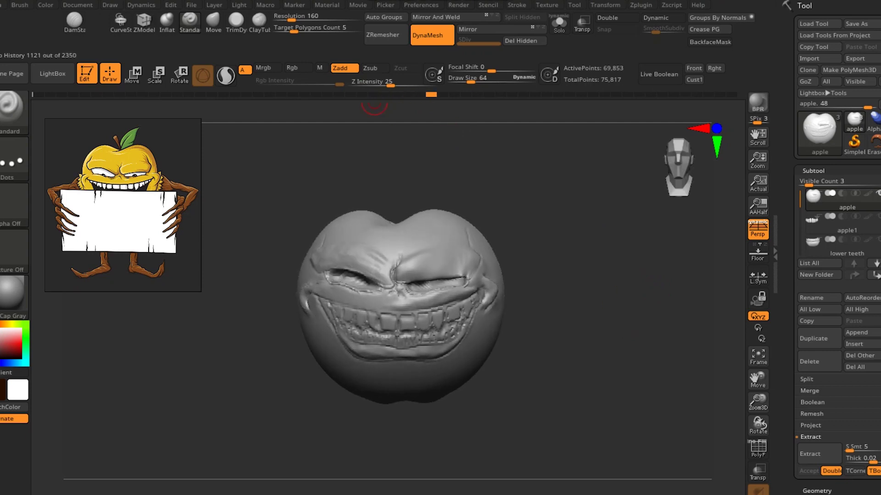
drag(332, 266, 380, 264)
drag(316, 300, 395, 293)
mouse_move(550, 276)
mouse_down()
mouse_move(578, 275)
mouse_move(566, 299)
mouse_up()
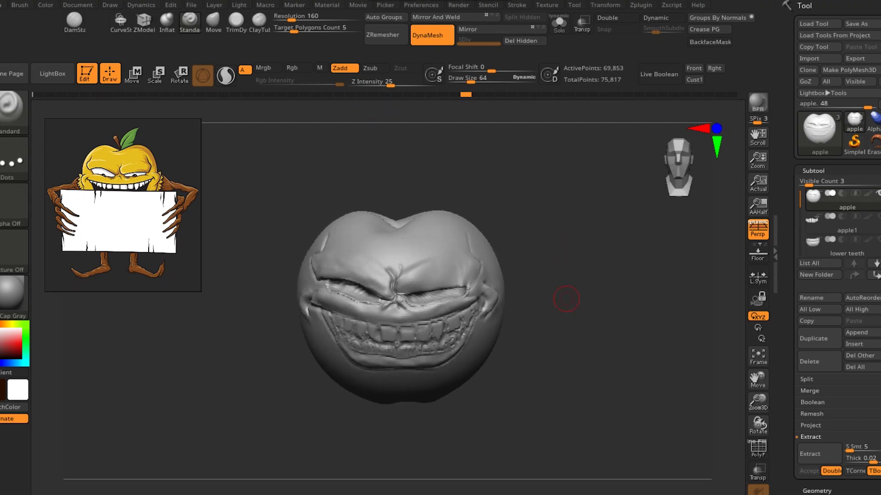
Scrub Undo History forward to the thick, overhanging brow band with a top notch
drag(466, 95, 523, 94)
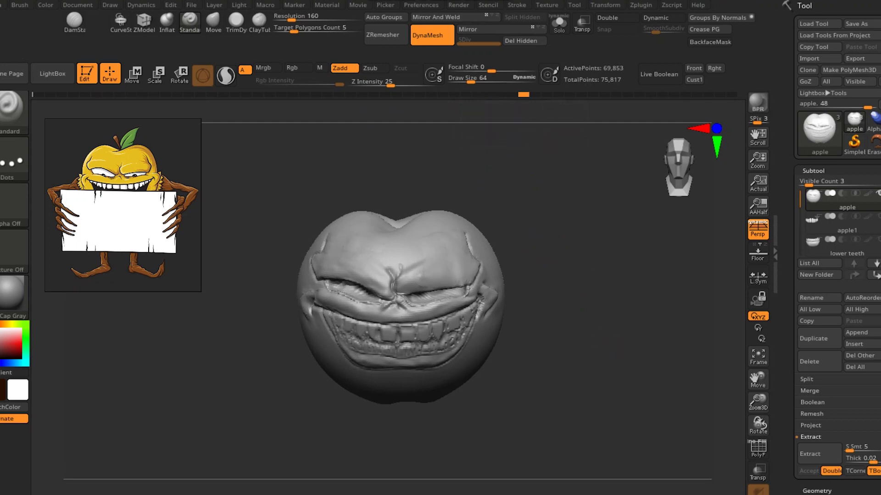
drag(597, 360, 615, 371)
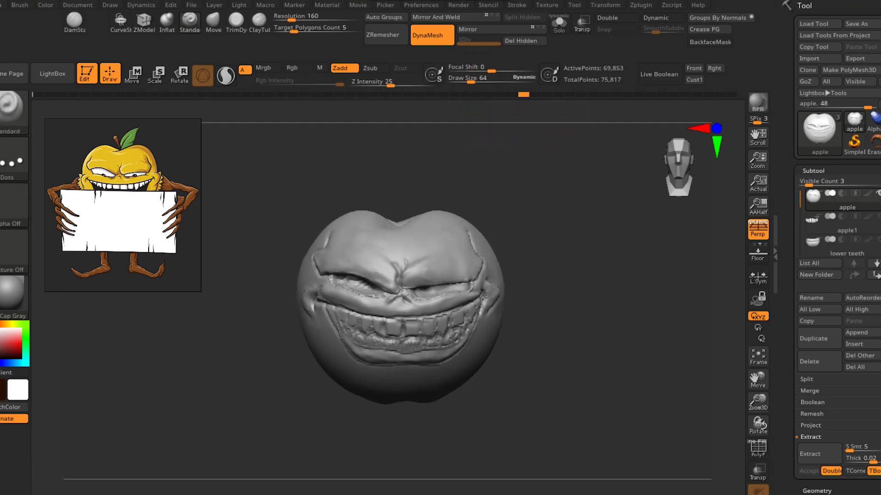
drag(523, 94, 535, 95)
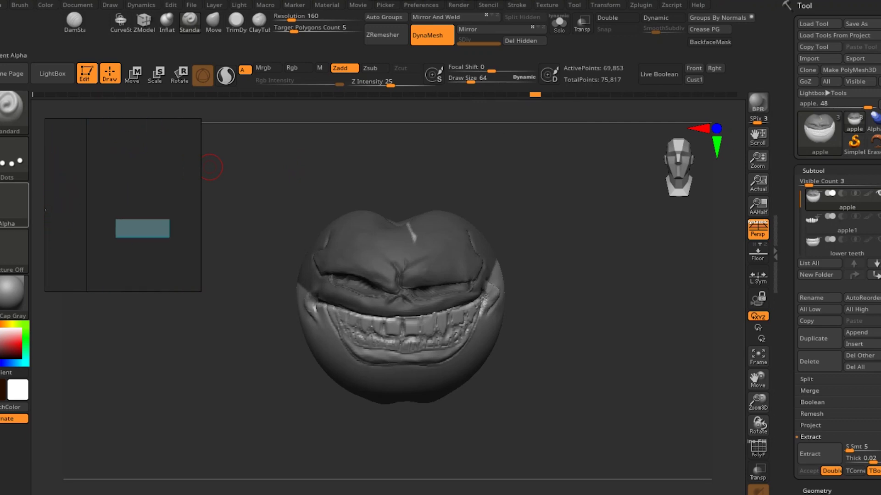
Load the cider-and-brewery logo from the Alpha palette and advance history to the Resolution 336 apple
click(14, 205)
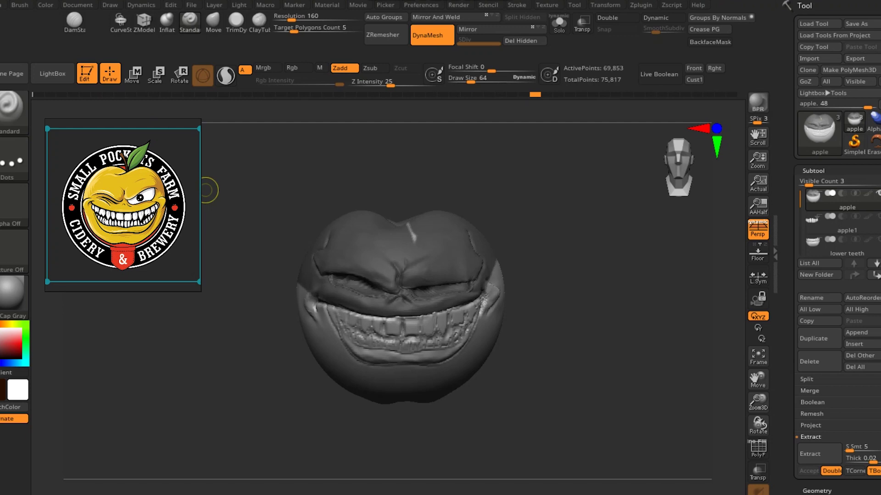
key(ctrl+z)
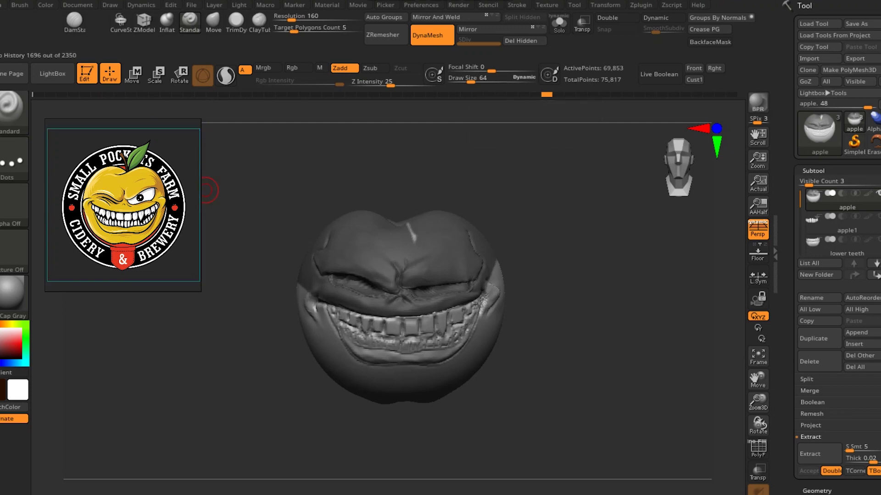
key(ctrl+shift+z)
key(ctrl+shift+z)
key(ctrl+shift+z)
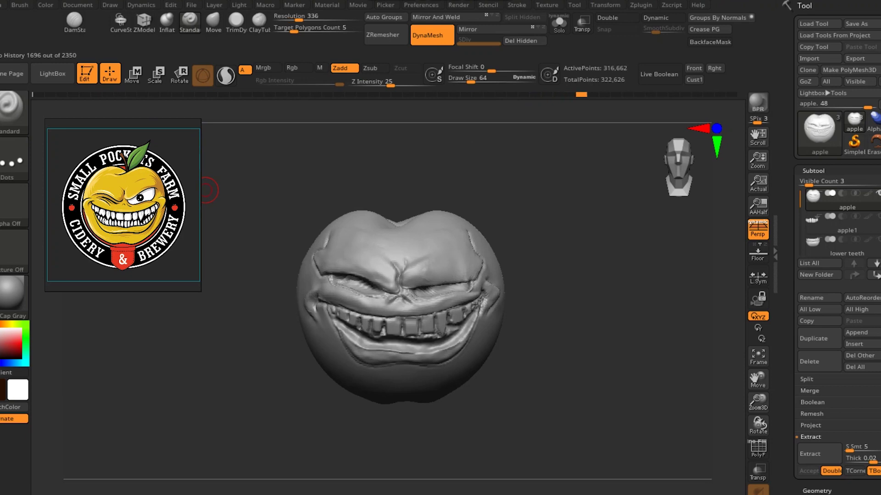
key(ctrl+shift+z)
key(ctrl+shift+z)
key(ctrl+shift+z)
key(ctrl+shift+z)
drag(592, 261, 613, 289)
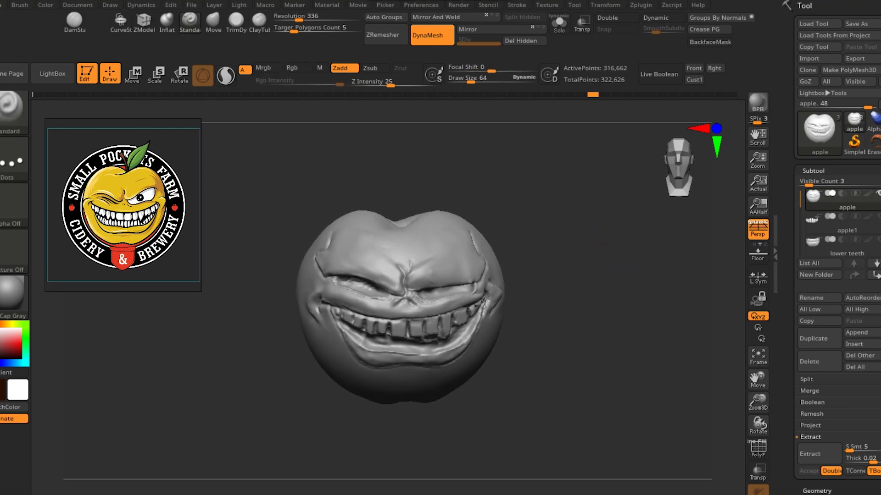
click(601, 94)
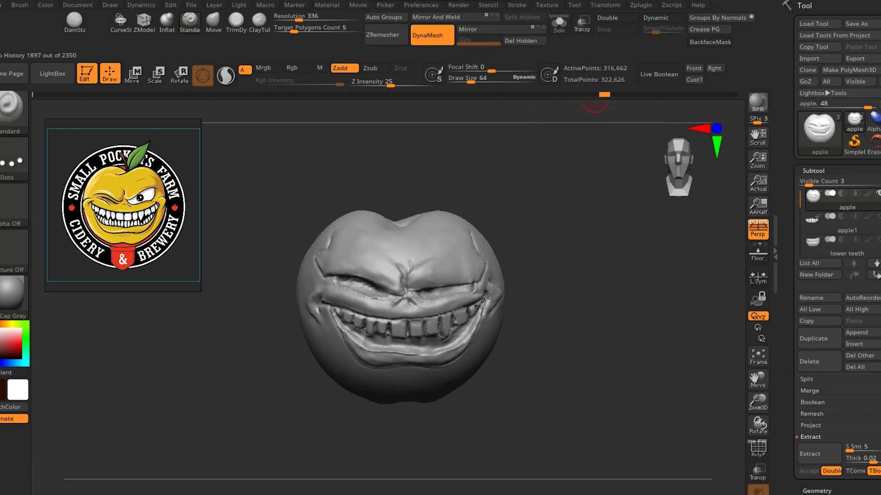
drag(604, 95, 661, 94)
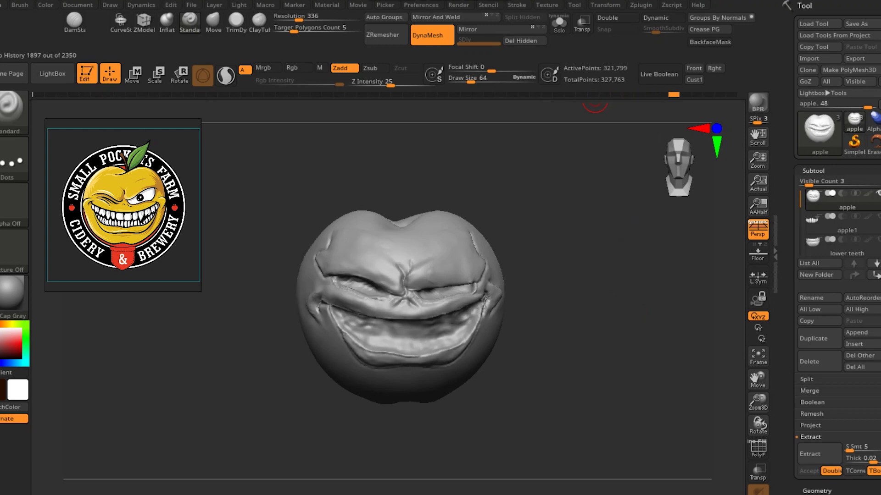
Step history forward once to show the apple1 upper teeth subtool in Solo mode
key(ctrl+shift+z)
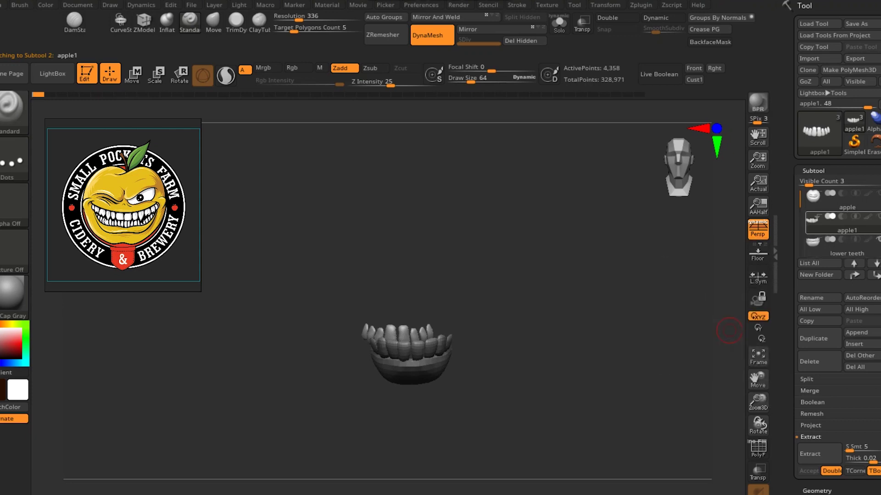
Select the lower teeth subtool and pick IMM Toon to browse inserts like Bottomteeth
click(847, 246)
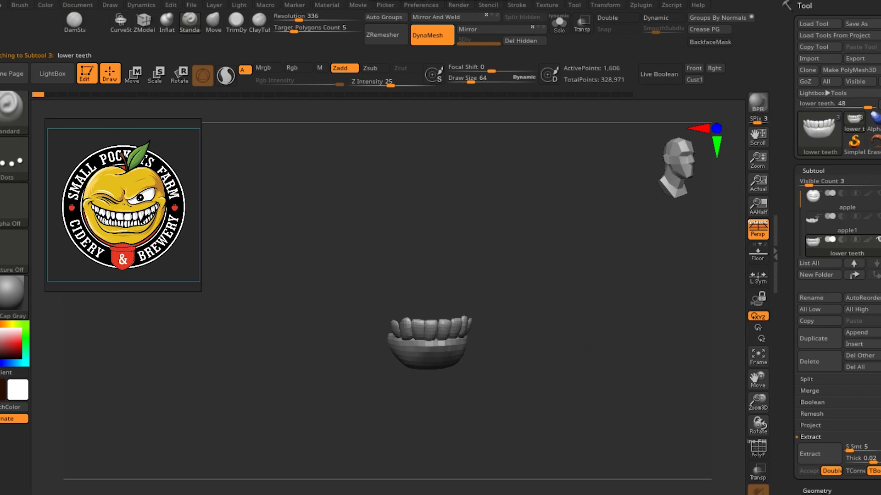
shift+drag(434, 367, 446, 369)
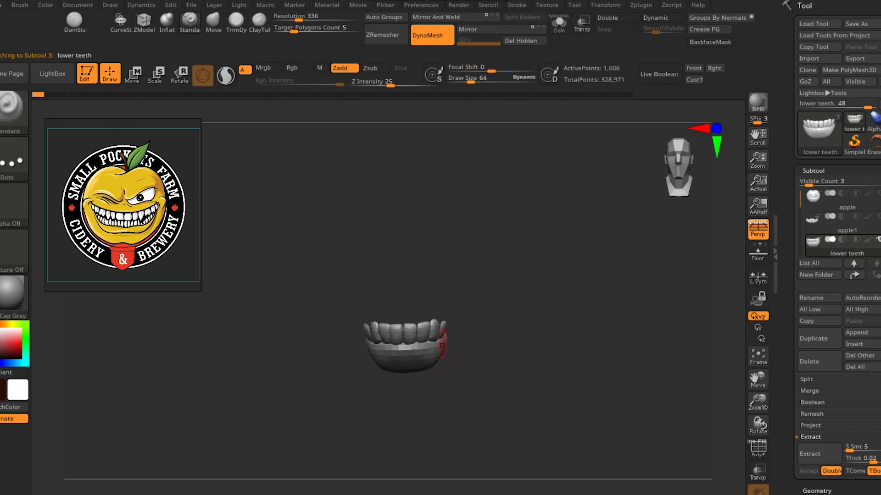
click(12, 105)
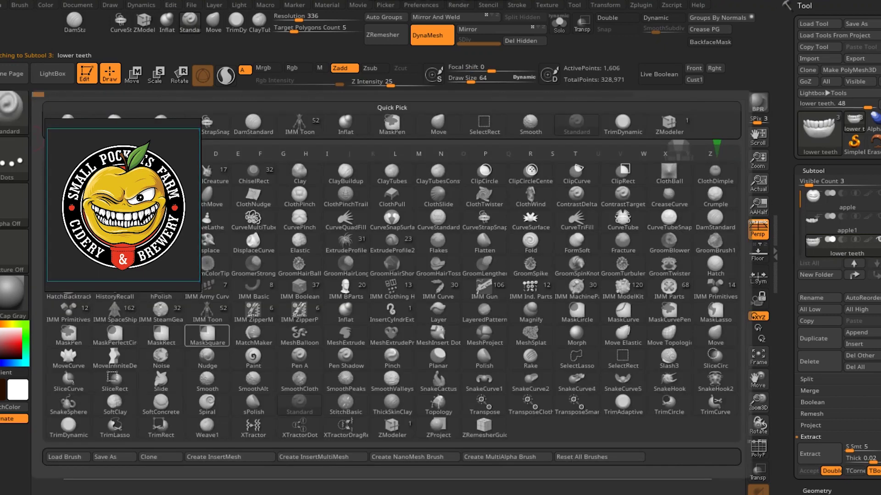
click(299, 123)
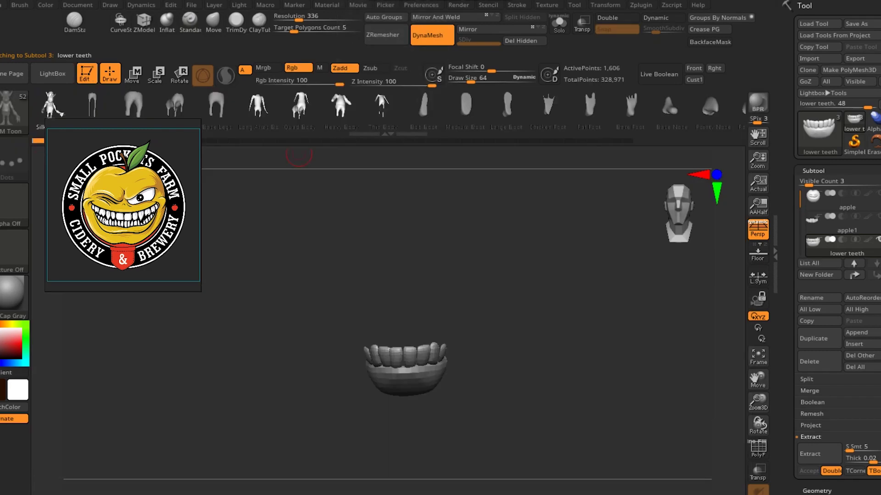
key(m)
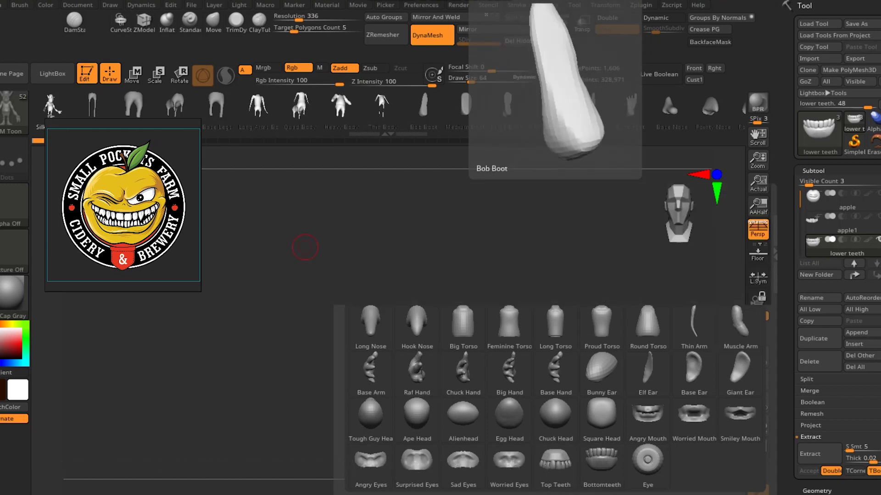
key(b)
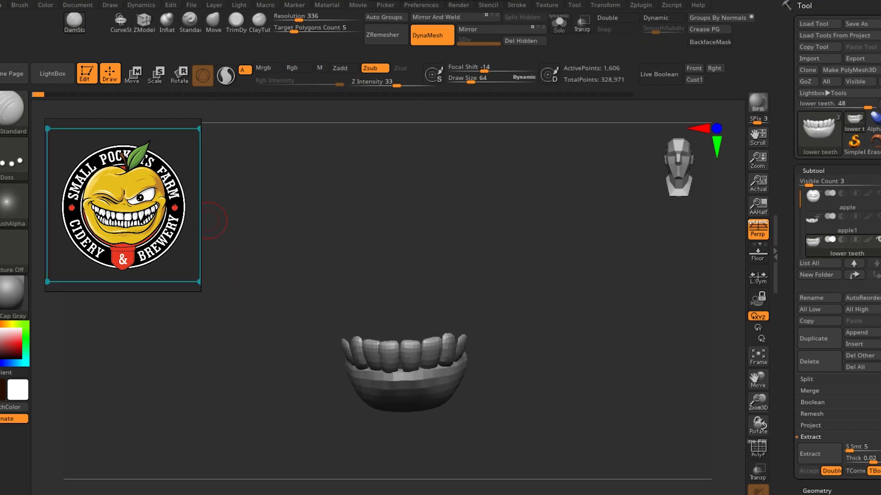
Step the lower teeth history back to four small teeth and a stray fragment, without gum base
scroll(210, 221, up, 2)
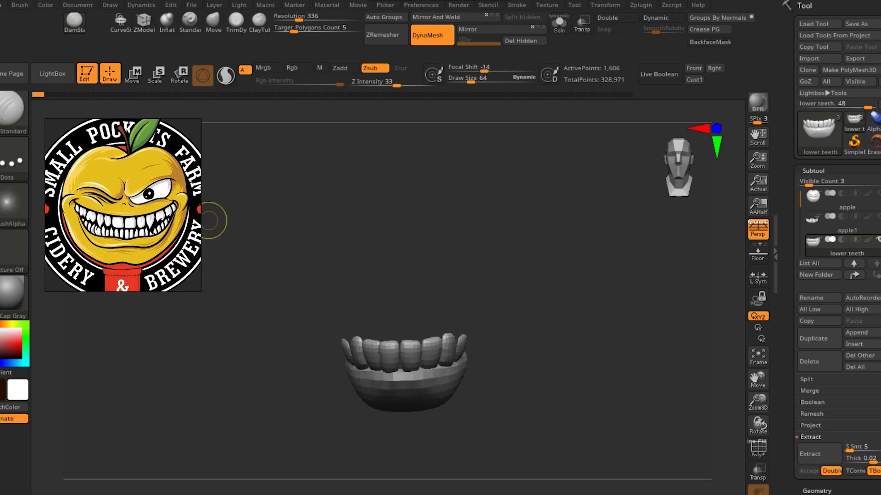
key(ctrl+z)
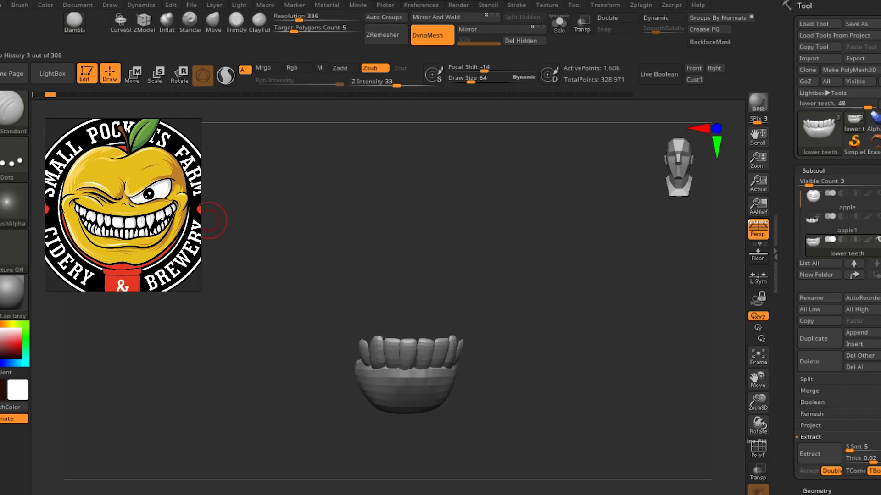
key(ctrl+shift+z)
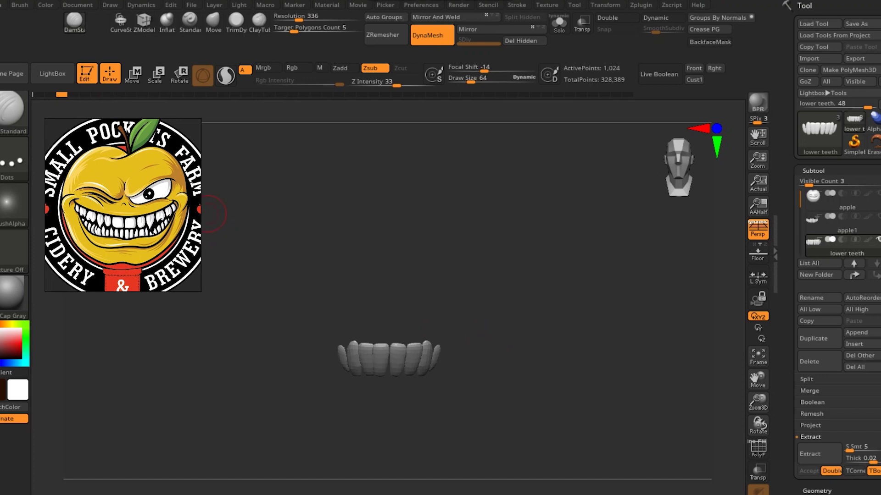
key(ctrl+shift+z)
key(ctrl+shift+z)
key(ctrl+shift+z)
key(ctrl+shift+z)
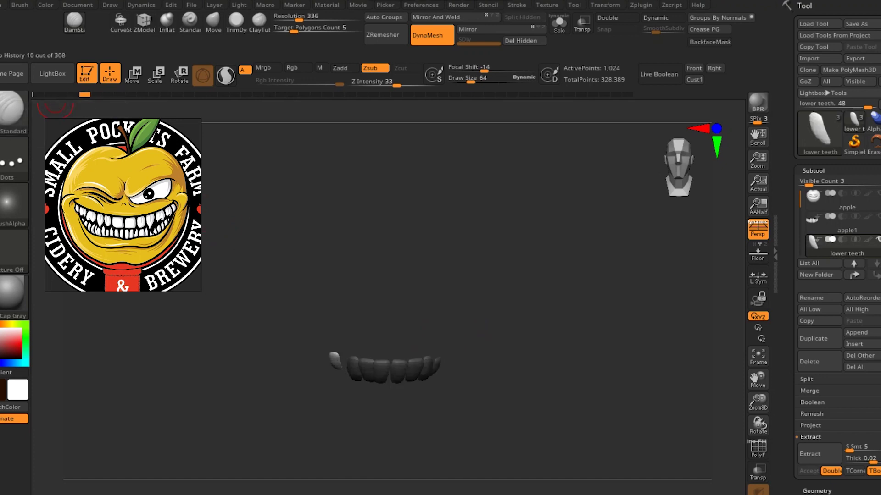
key(ctrl+shift+z)
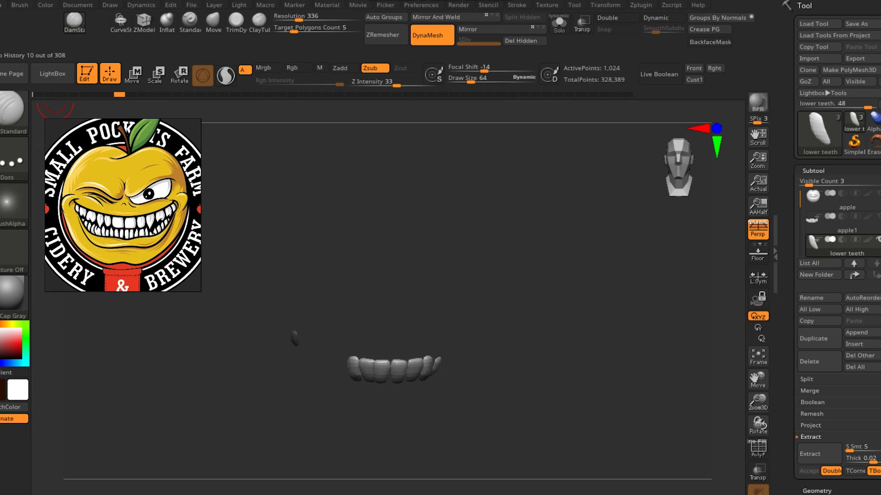
key(ctrl+shift+z)
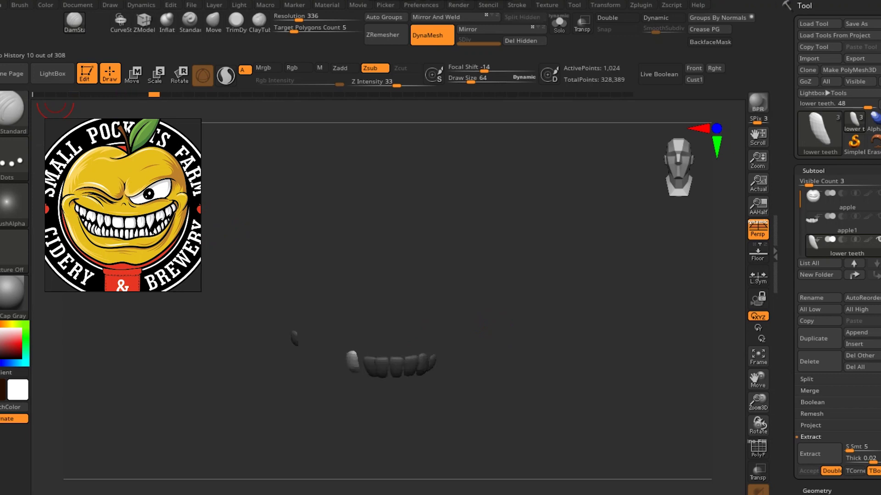
key(ctrl+shift+z)
key(ctrl+shift+z)
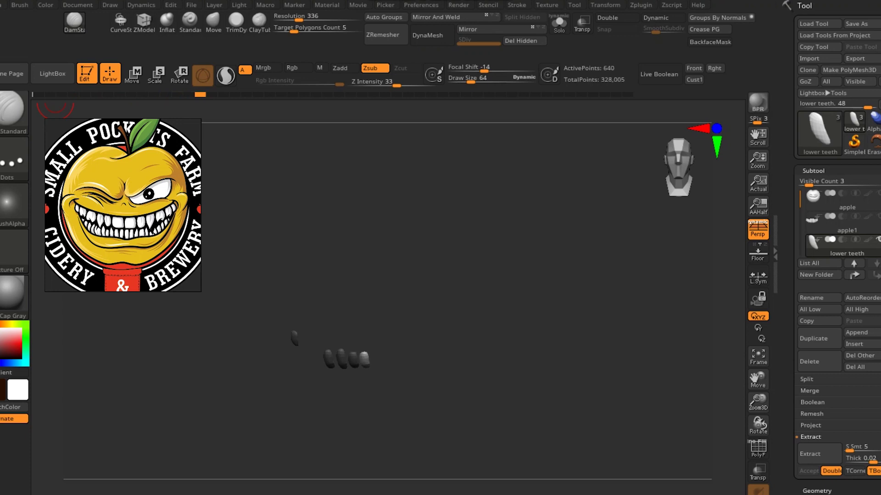
key(ctrl+shift+z)
key(ctrl+shift+z)
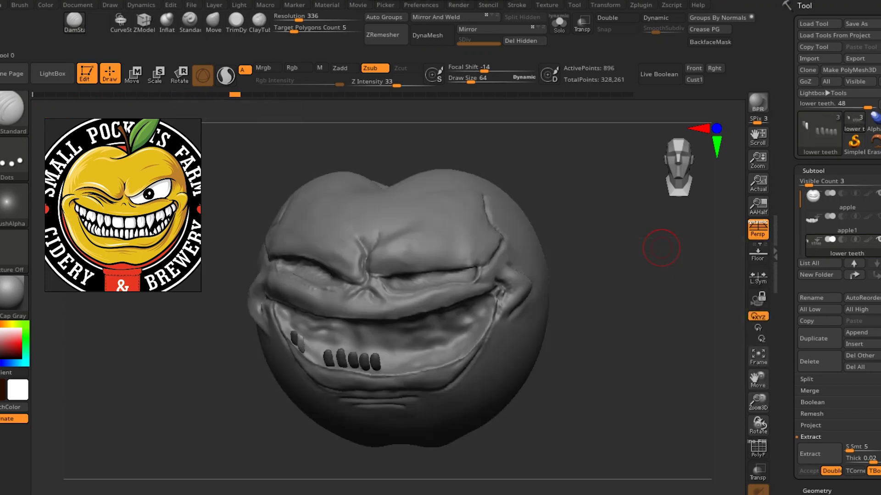
Scrub the lower teeth history forward and display polygroup colours on the teeth
drag(653, 275, 339, 152)
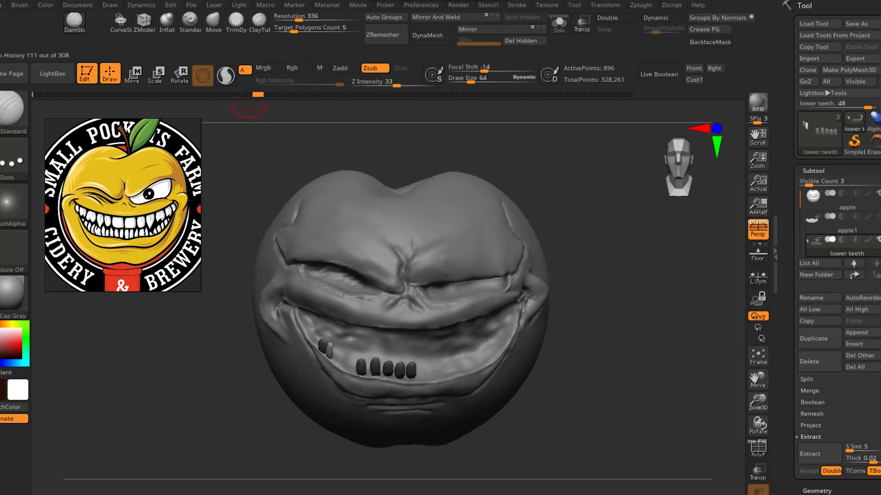
drag(269, 95, 315, 95)
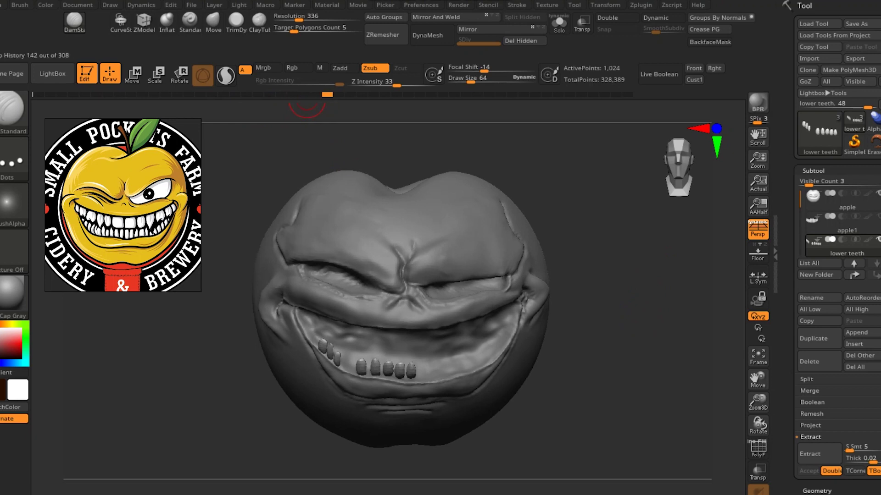
drag(339, 94, 408, 94)
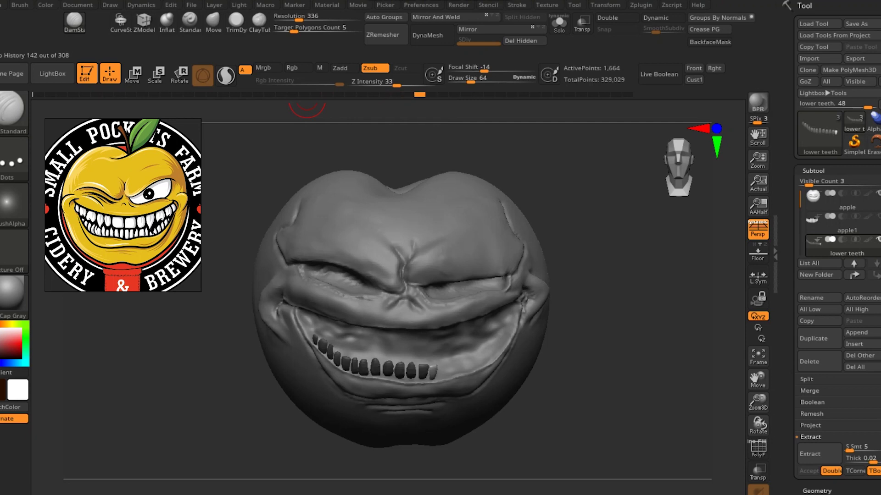
key(shift+f)
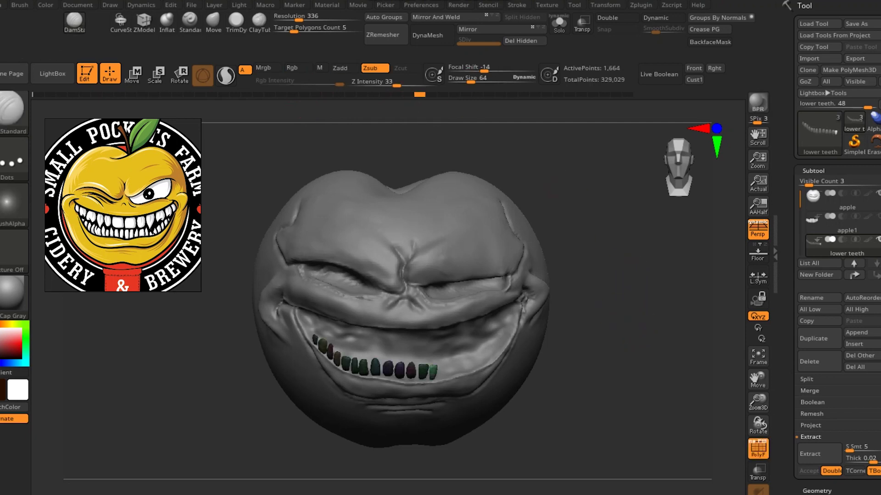
alt+drag(596, 330, 596, 308)
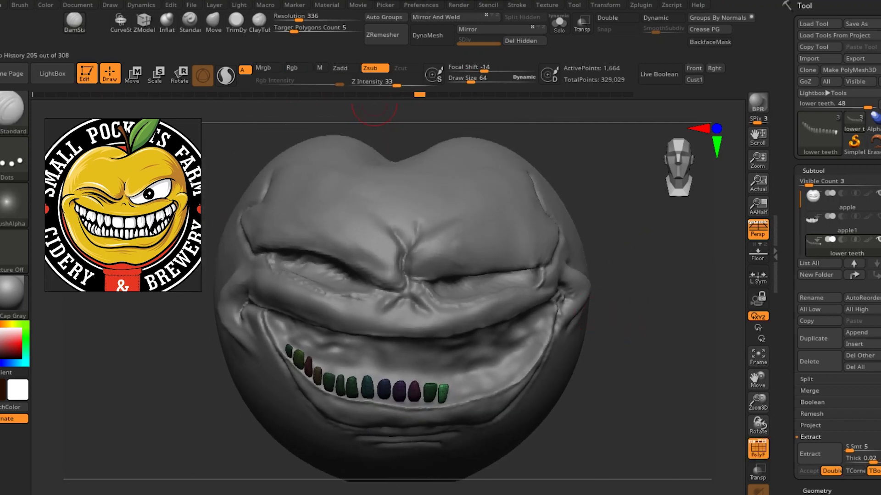
Step the lower teeth history forward until the full coloured row of teeth returns
key(ctrl+shift+z)
key(ctrl+shift+z)
key(ctrl+shift+z)
key(ctrl+shift+z)
key(ctrl+shift+z)
key(ctrl+shift+z)
key(ctrl+shift+z)
key(ctrl+shift+z)
key(ctrl+shift+z)
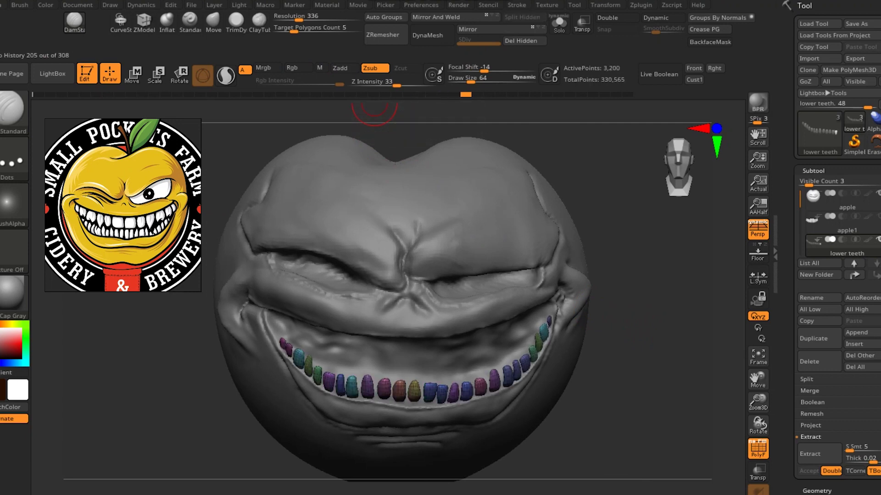
key(ctrl+shift+z)
key(ctrl+shift+z)
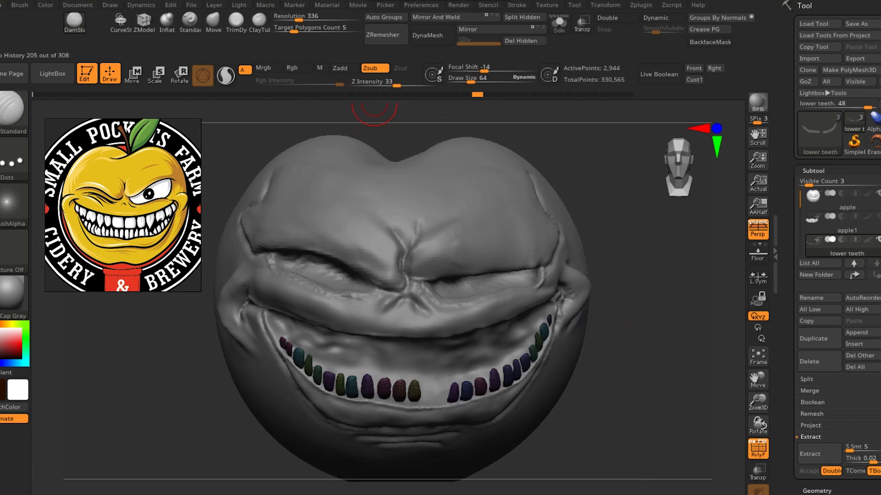
key(ctrl+shift+z)
key(ctrl+shift+z)
key(ctrl+shift+z)
key(ctrl+shift+z)
key(ctrl+shift+z)
key(ctrl+shift+z)
key(ctrl+shift+z)
key(ctrl+shift+z)
key(ctrl+shift+z)
key(ctrl+shift+z)
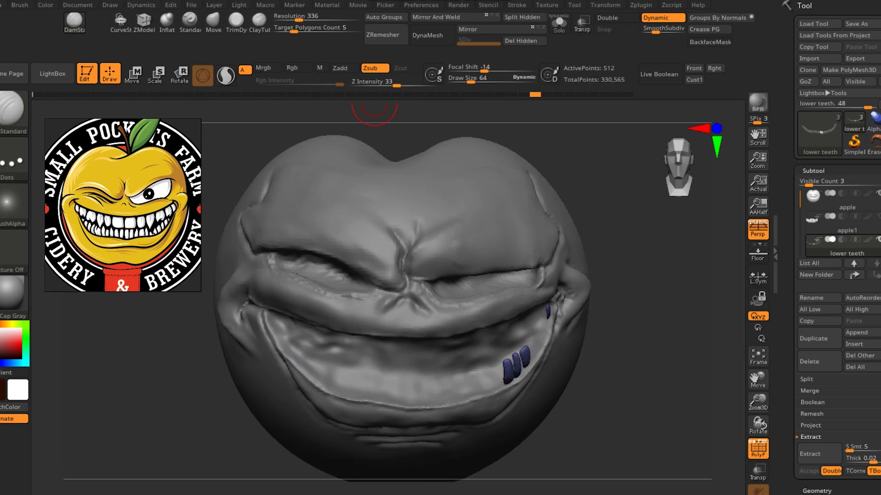
key(ctrl+shift+z)
key(ctrl+shift+z)
key(ctrl+shift+z)
key(ctrl+shift+z)
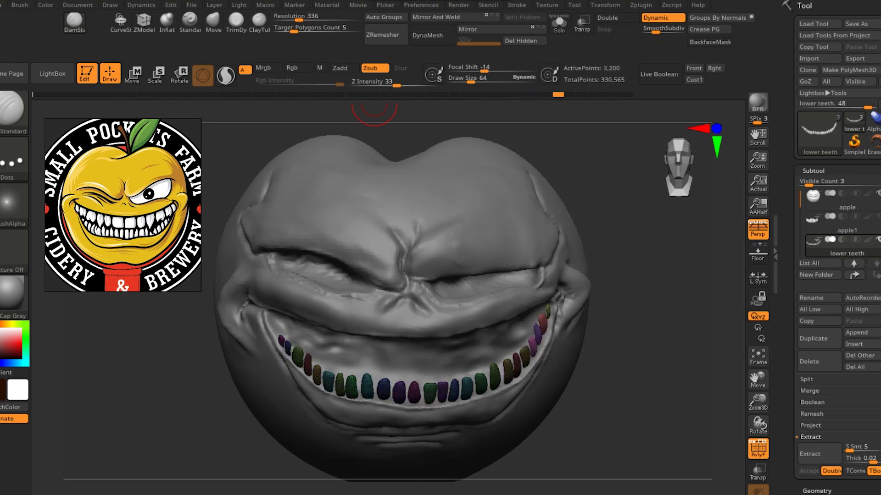
key(ctrl+shift+z)
key(ctrl+shift+z)
key(ctrl+shift+z)
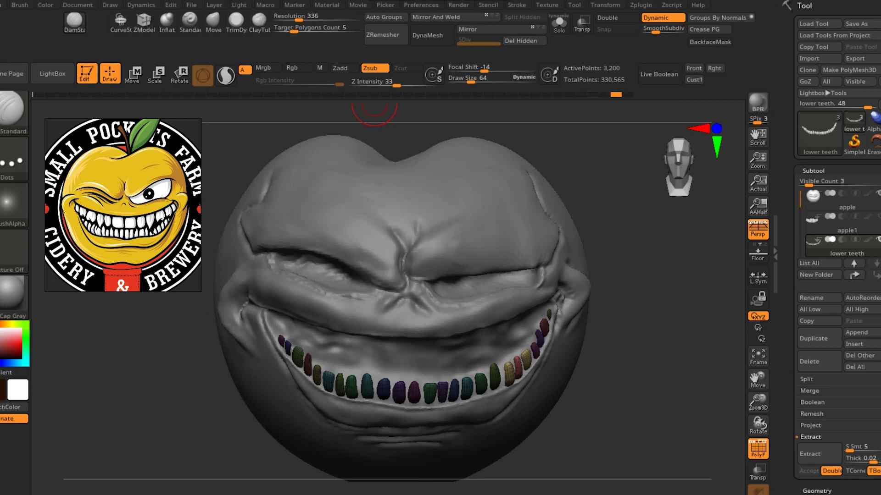
key(ctrl+shift+z)
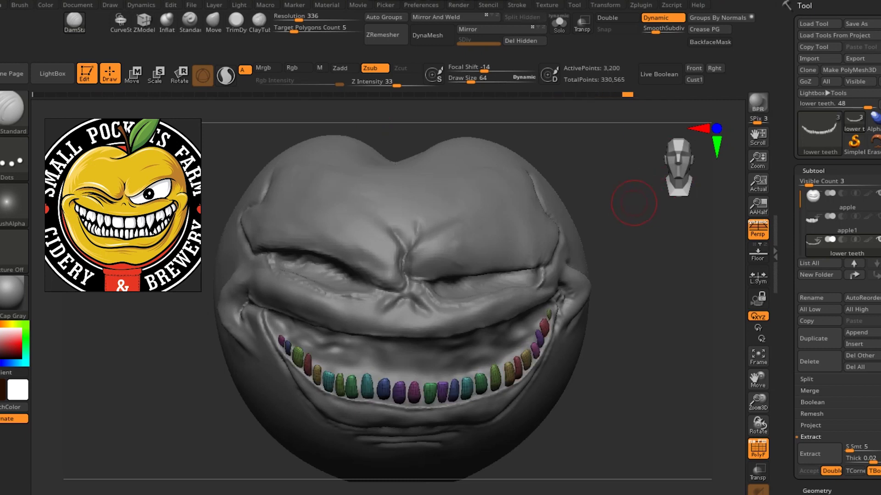
Hide the polygroup colours, re-angle the view, and make the upper-teeth subtool apple1 active
key(shift+f)
scroll(401, 307, down, 3)
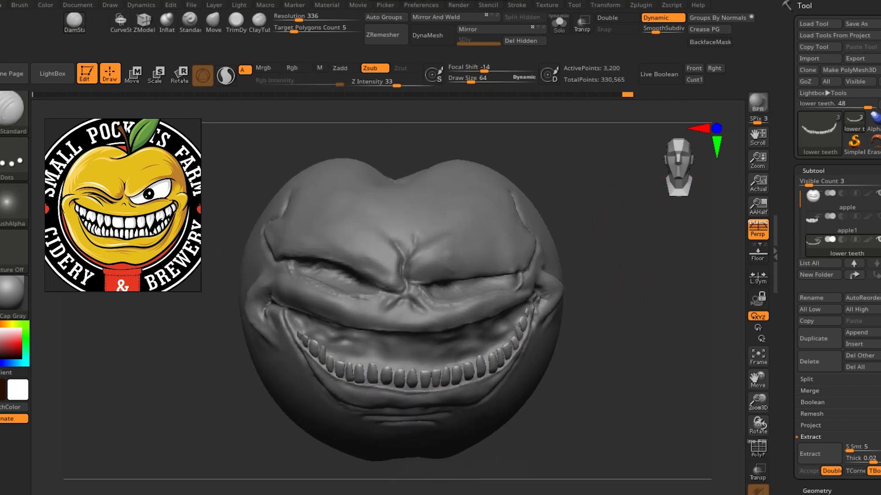
scroll(401, 307, down, 3)
key(space)
mouse_move(649, 252)
mouse_down()
mouse_move(591, 321)
mouse_move(625, 281)
mouse_move(693, 299)
mouse_up()
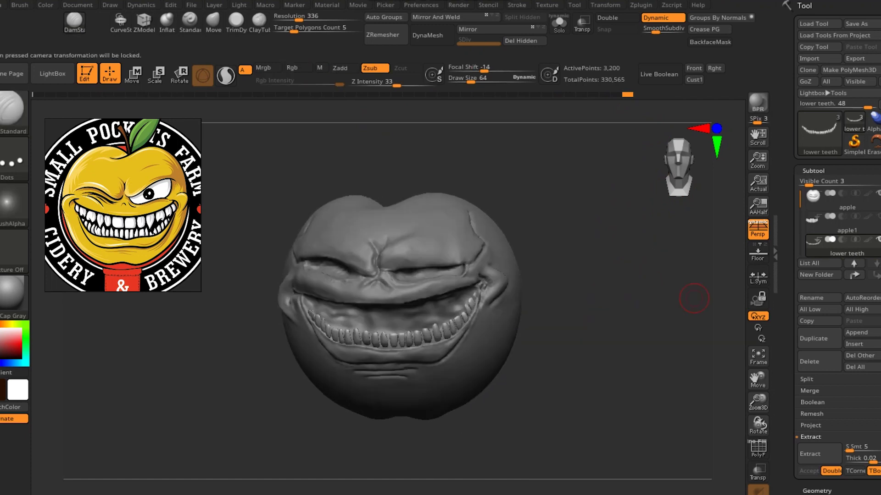
key(Up)
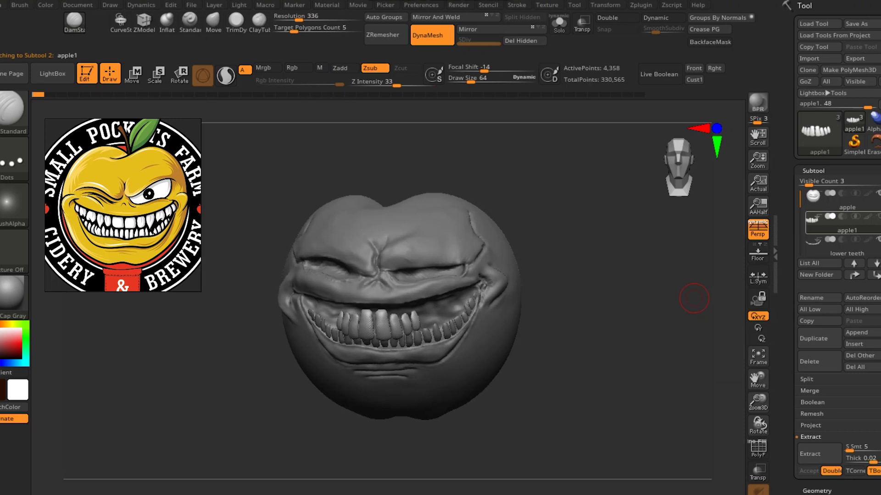
Solo the upper teeth, replay their history to a few front teeth, then unsolo the apple
key(shift+ctrl+s)
mouse_move(548, 230)
mouse_down()
mouse_move(555, 254)
mouse_move(516, 261)
mouse_up()
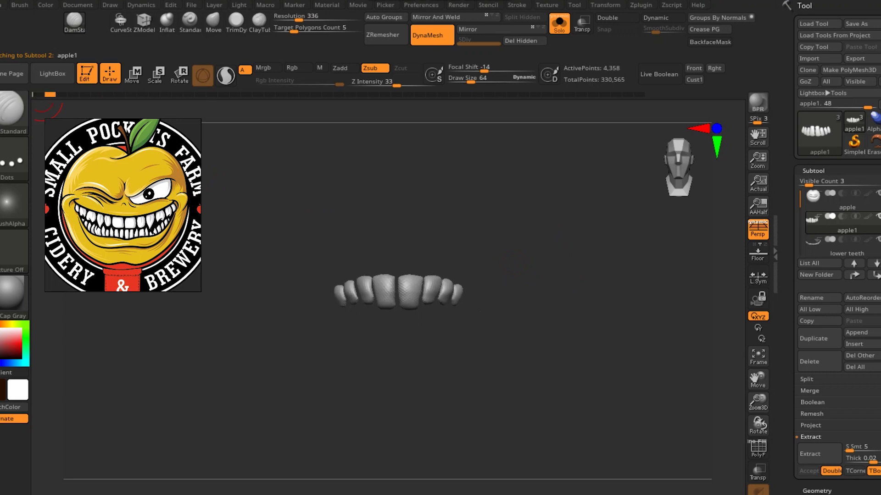
key(ctrl+shift+z)
key(ctrl+shift+z)
key(ctrl+shift+z)
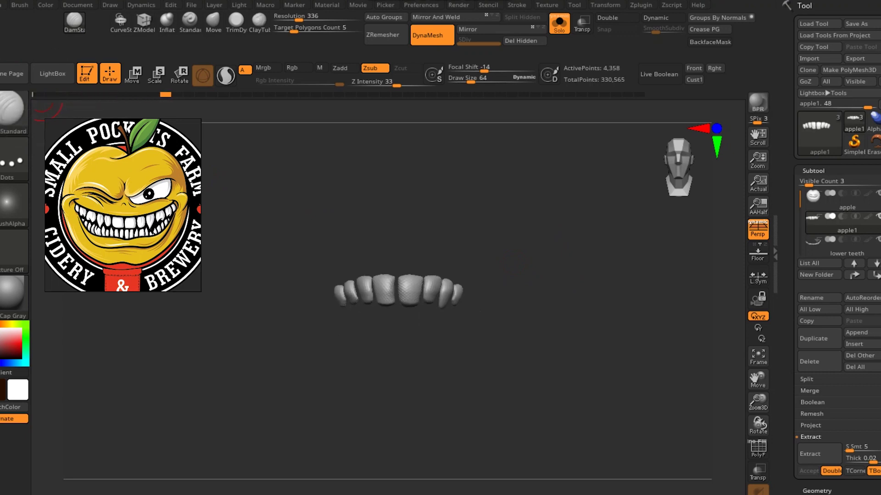
key(ctrl+shift+z)
key(ctrl+shift+z)
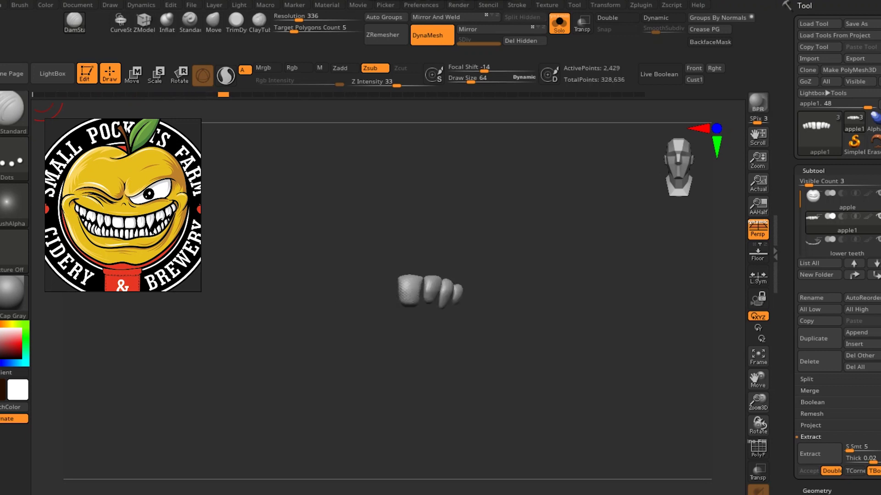
key(ctrl+shift+z)
key(ctrl+shift+z)
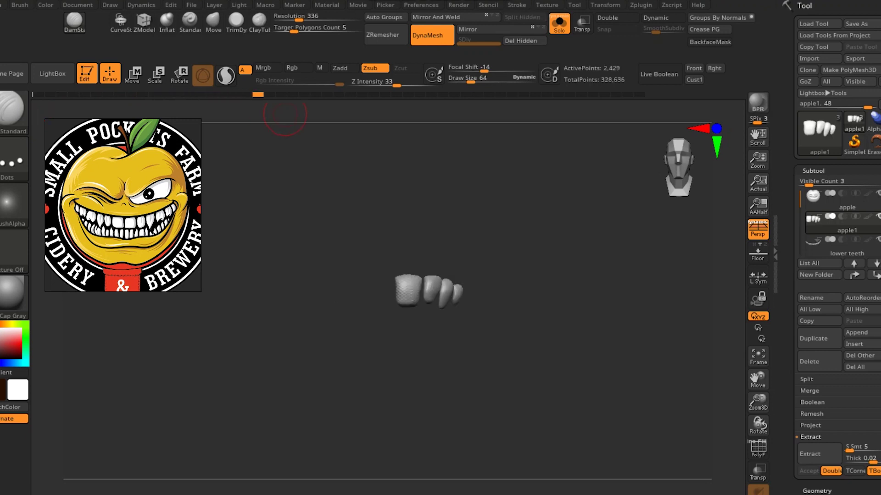
key(ctrl+shift+z)
key(ctrl+shift+z)
key(ctrl+shift+z)
key(ctrl+shift+z)
key(ctrl+shift+z)
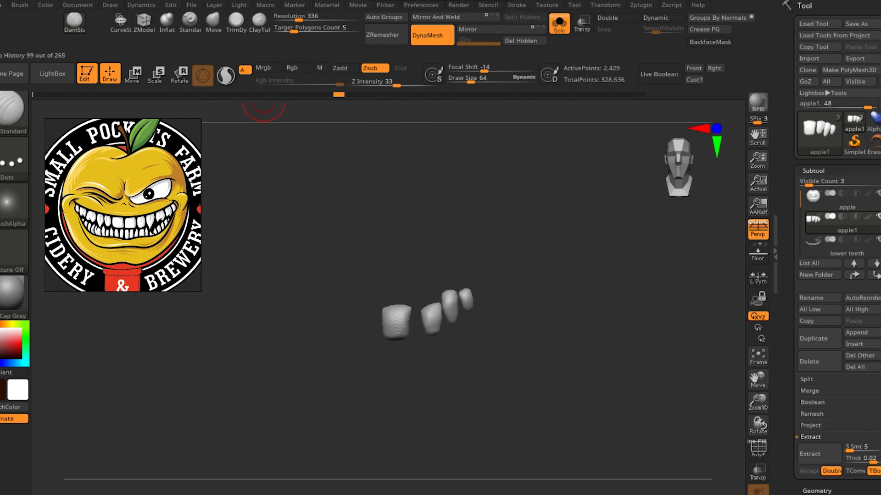
key(ctrl+shift+z)
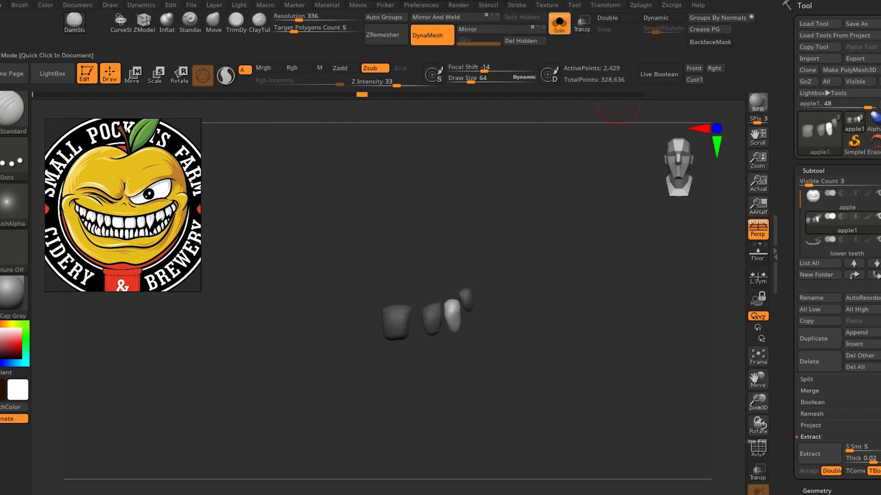
click(559, 23)
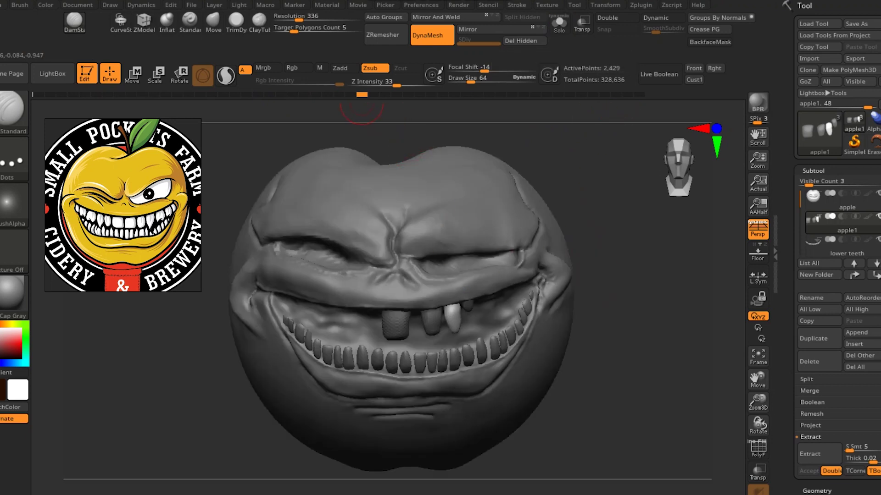
Advance the upper teeth history to a full front row, with polygroup colours shown
key(ctrl+shift+z)
key(ctrl+shift+z)
key(ctrl+shift+z)
key(ctrl+shift+z)
key(ctrl+shift+z)
key(ctrl+shift+z)
key(ctrl+shift+z)
key(ctrl+shift+z)
key(ctrl+shift+z)
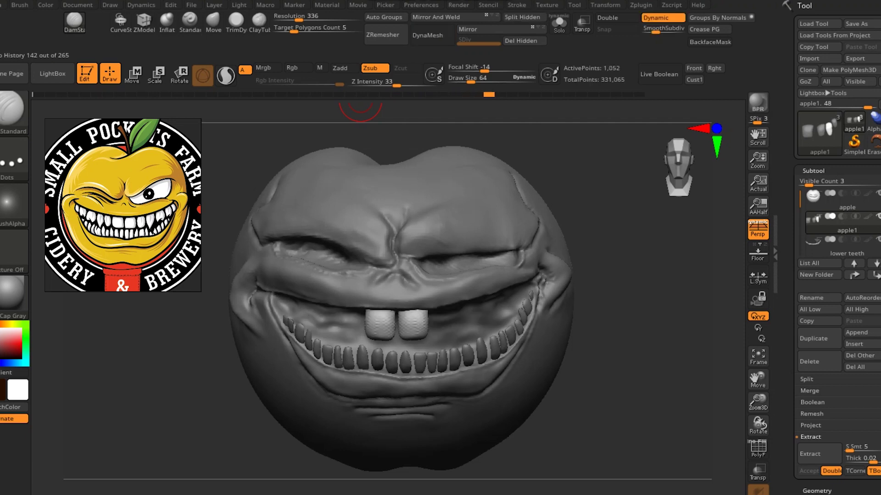
key(shift+f)
key(ctrl+shift+z)
key(ctrl+shift+z)
key(ctrl+shift+z)
key(ctrl+shift+z)
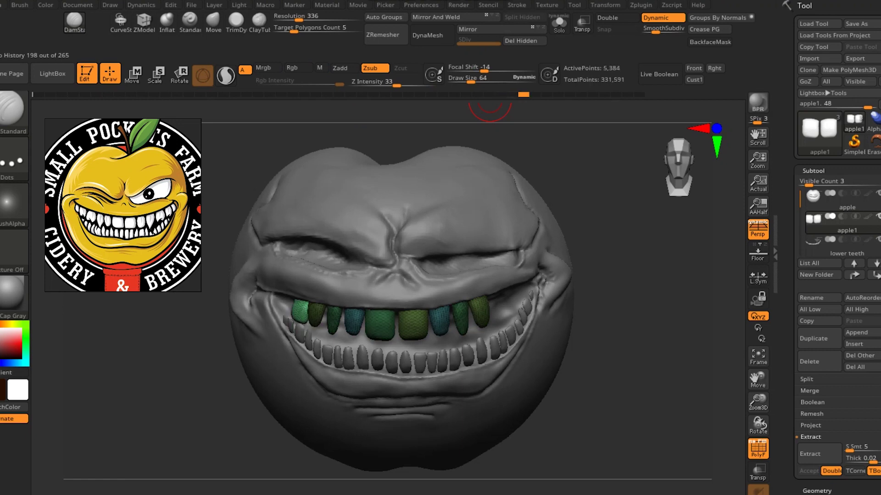
key(ctrl+shift+z)
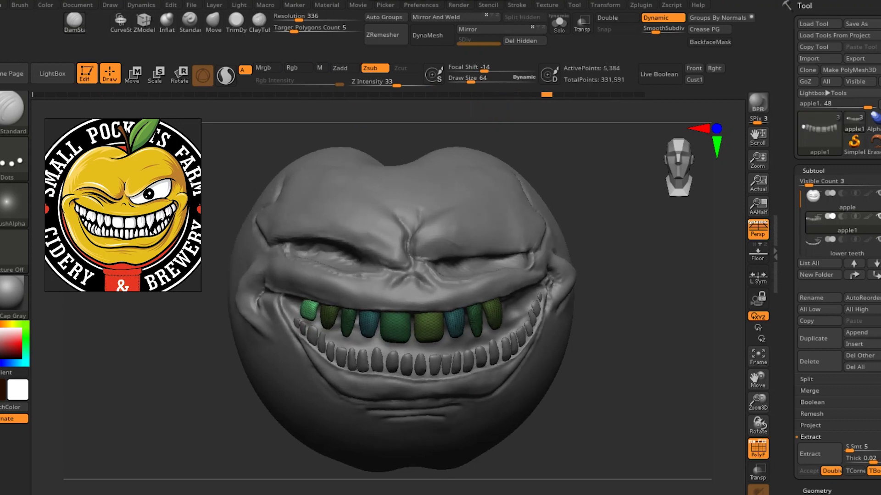
key(ctrl+shift+z)
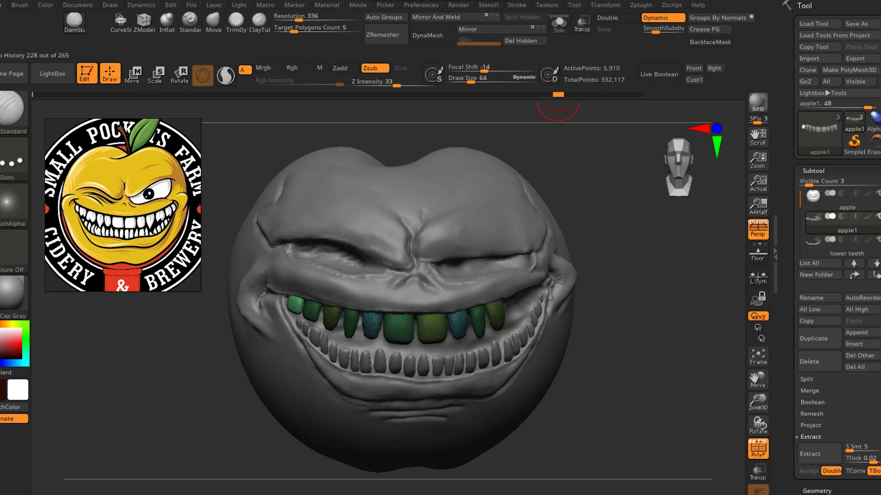
key(ctrl+shift+z)
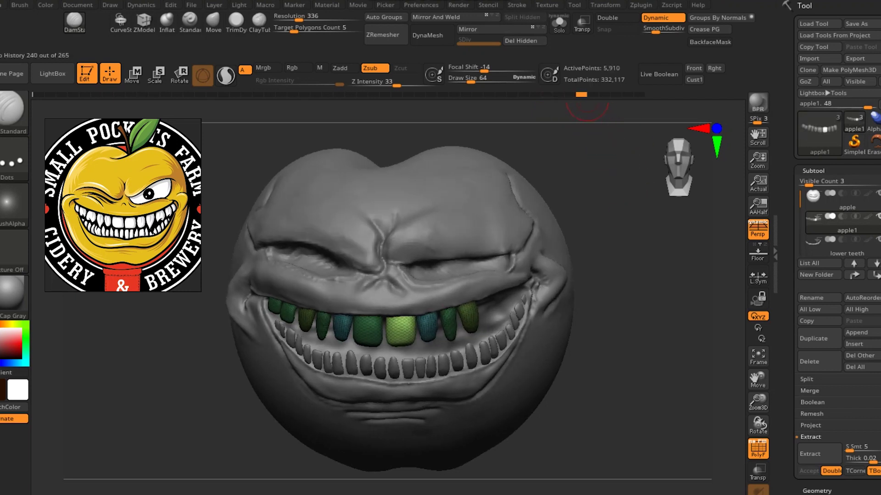
key(ctrl+shift+z)
key(ctrl+shift+z)
key(ctrl+shift+z)
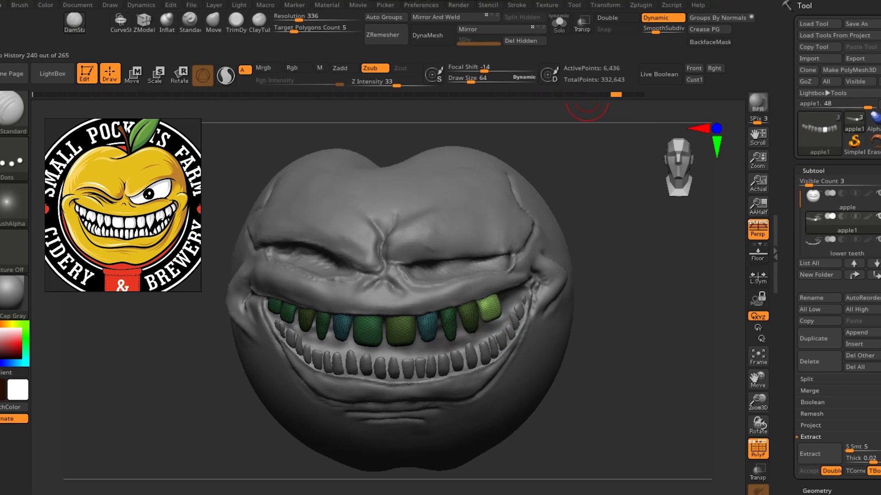
key(ctrl+shift+z)
key(ctrl+shift+z)
key(ctrl+shift+z)
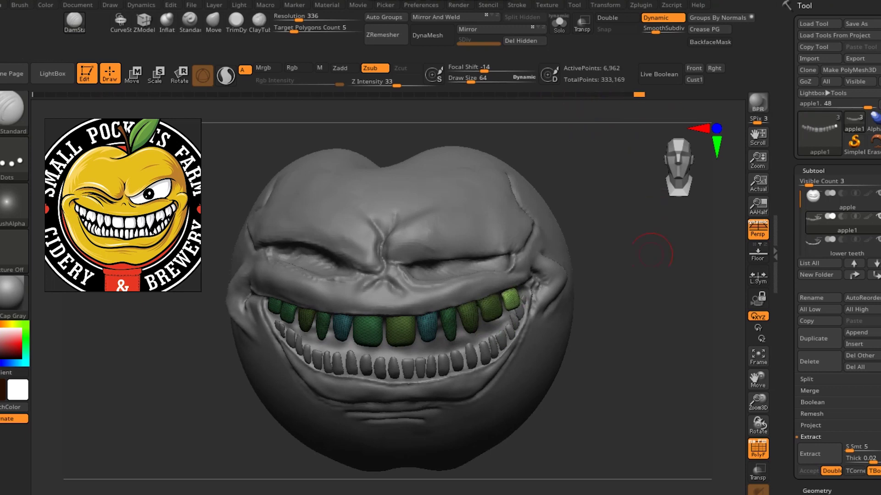
Hide the polygroup colouring, undo one step, and zoom out to view the whole apple
key(shift+f)
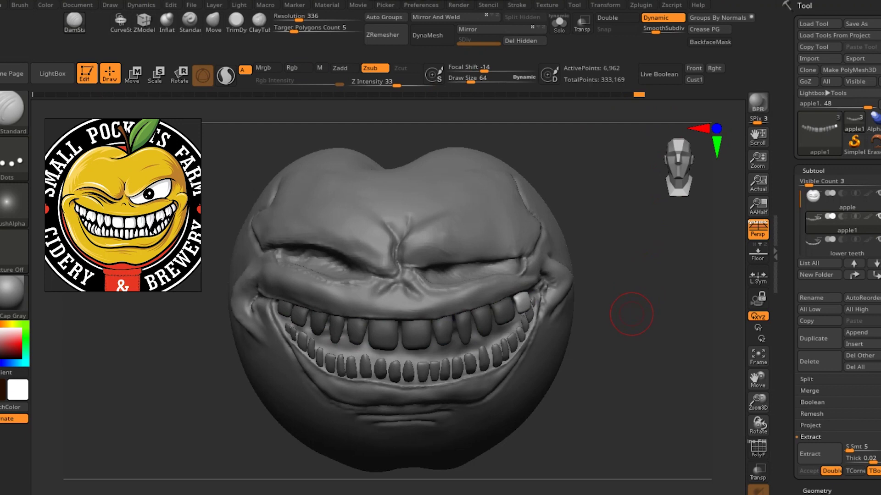
key(ctrl+z)
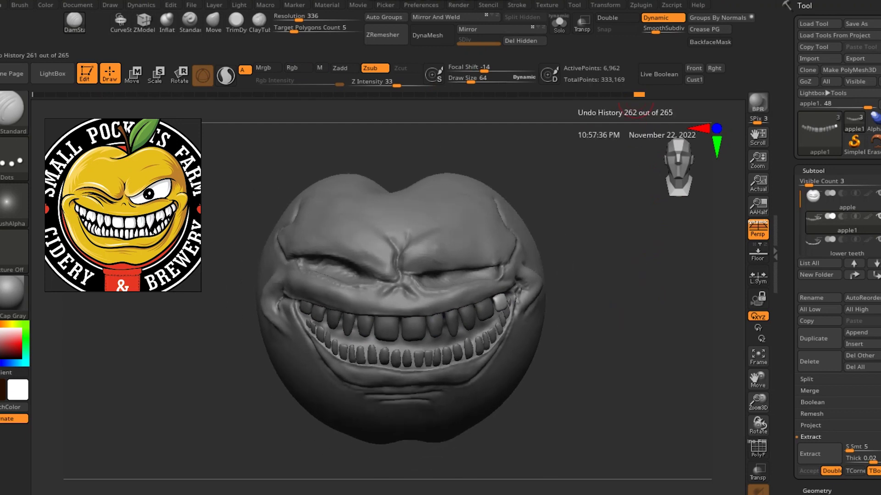
mouse_move(631, 298)
mouse_down()
mouse_move(606, 371)
mouse_move(601, 354)
mouse_up()
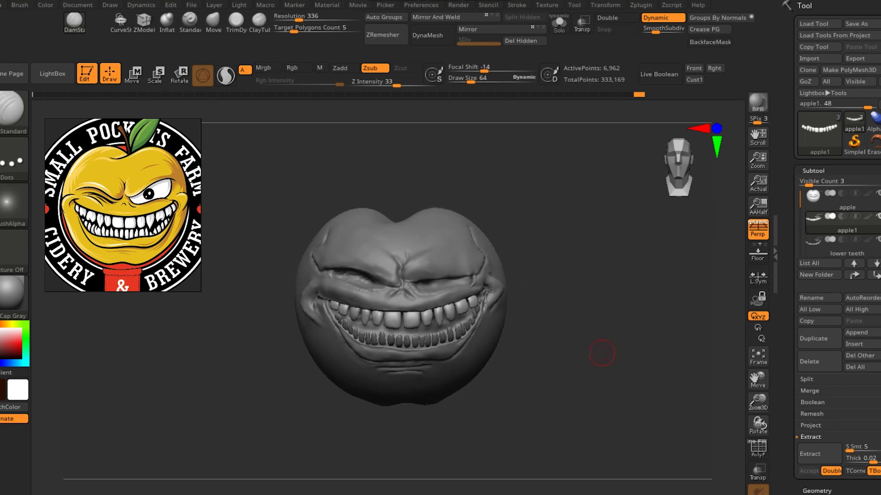
key(space)
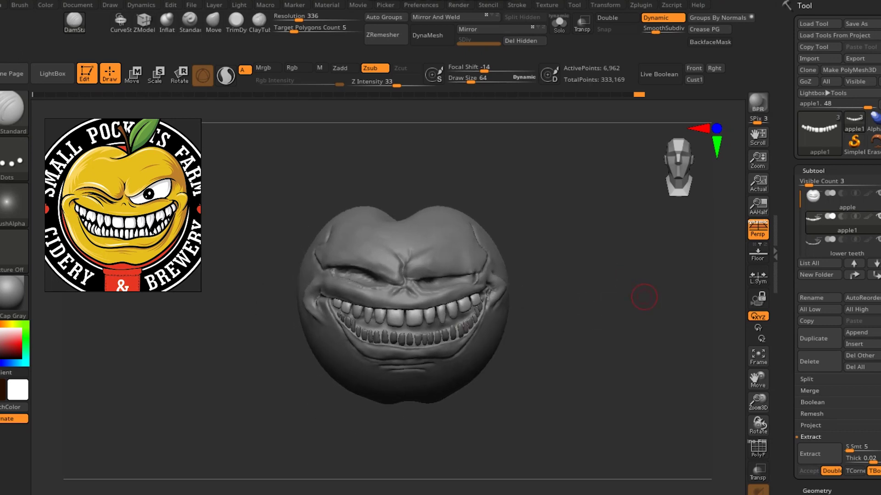
key(super)
click(499, 491)
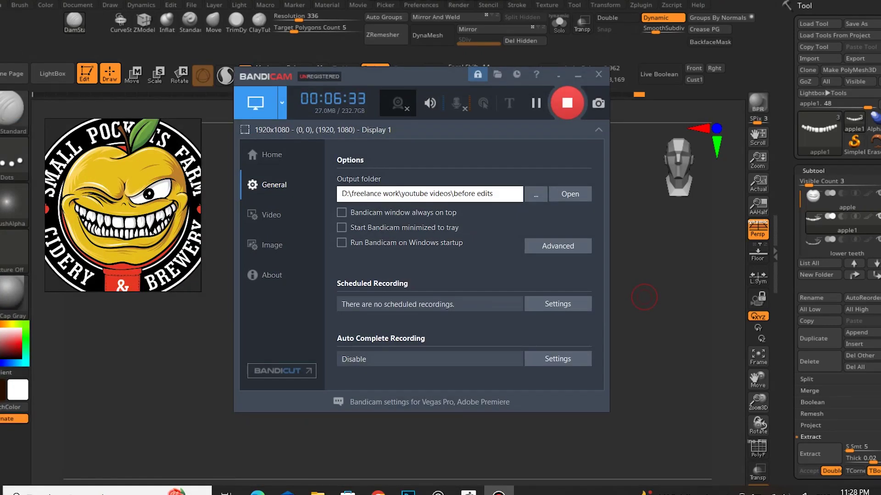
Select and solo the eyes subtool, then redo both eyeballs into the sockets using Transp
click(578, 74)
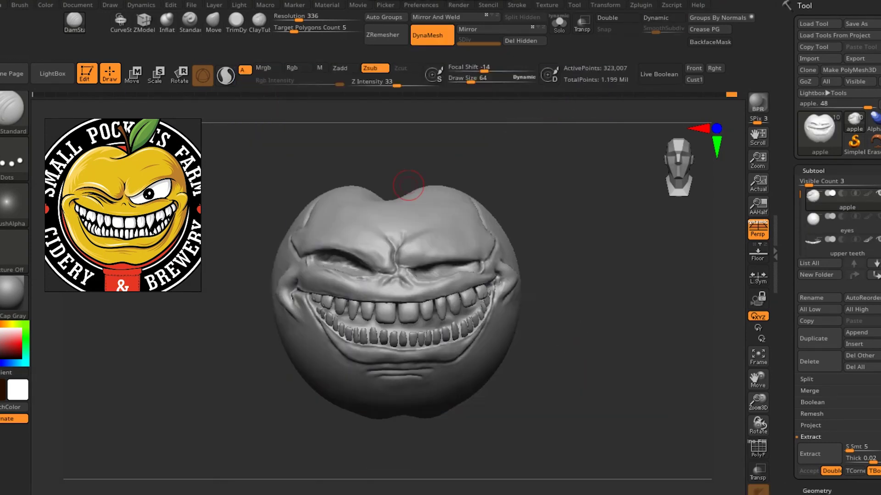
key(Up)
key(Up)
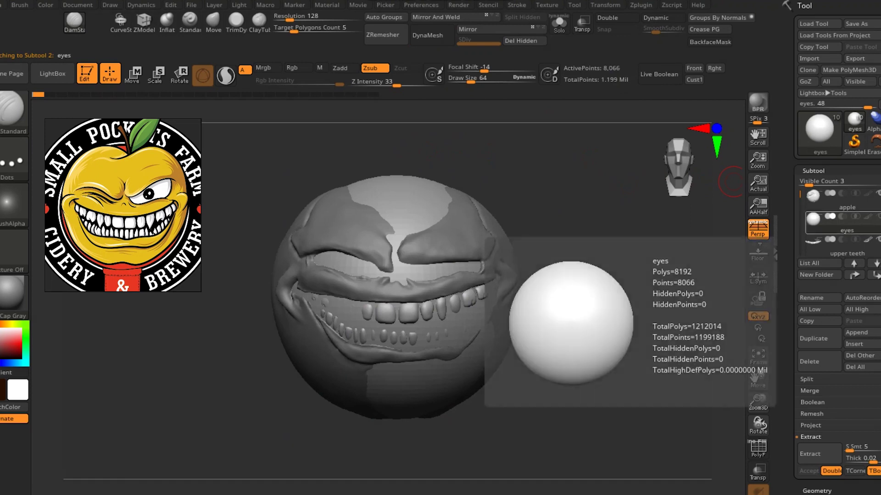
click(559, 23)
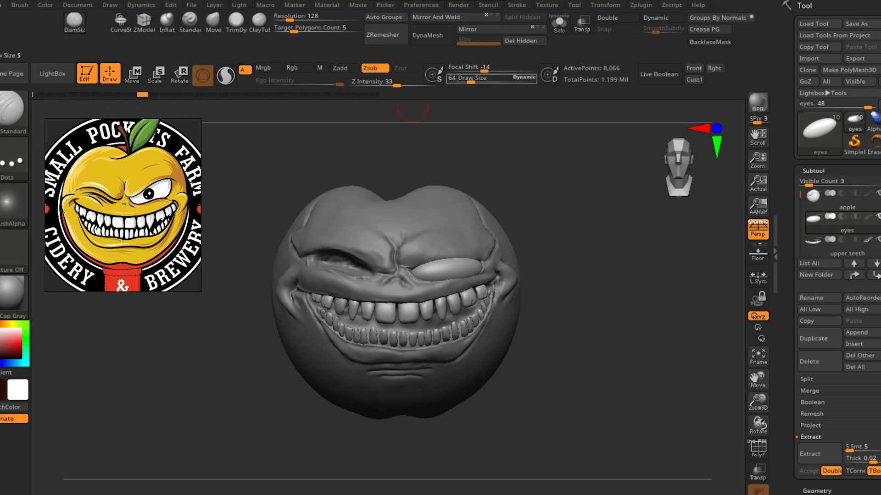
click(582, 24)
drag(143, 95, 235, 94)
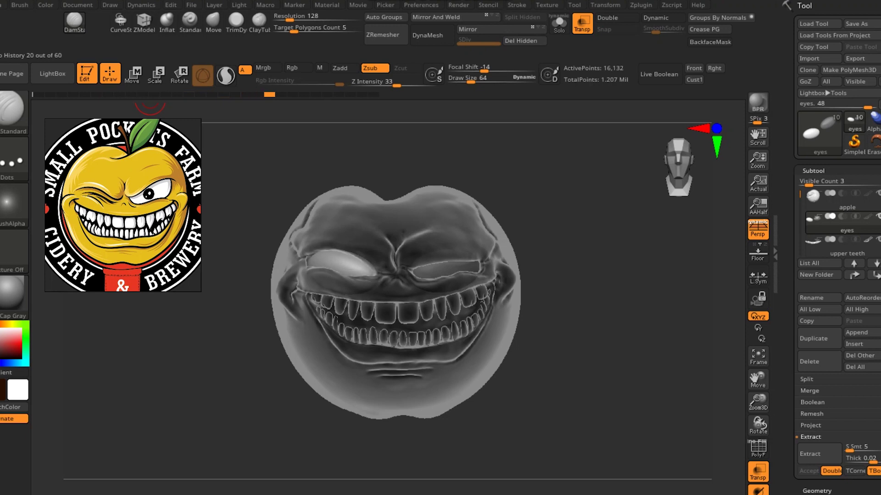
key(ctrl+shift+z)
key(ctrl+shift+z)
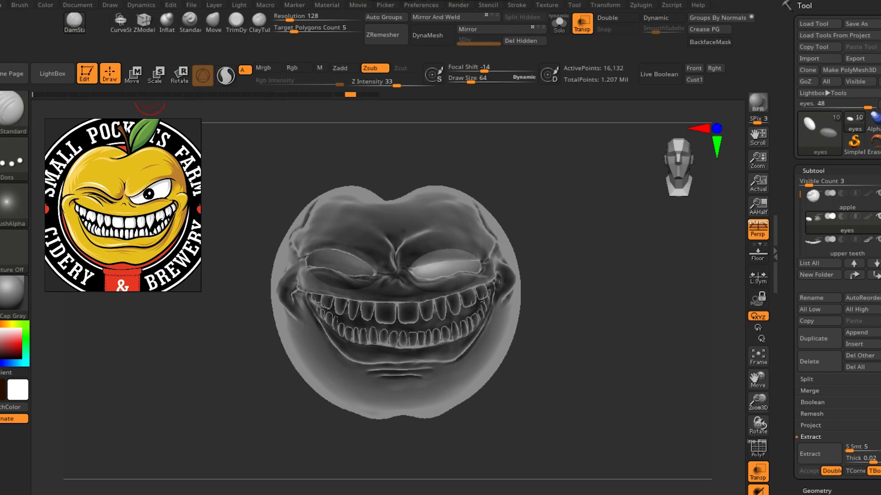
key(ctrl+shift+z)
key(ctrl+shift+z)
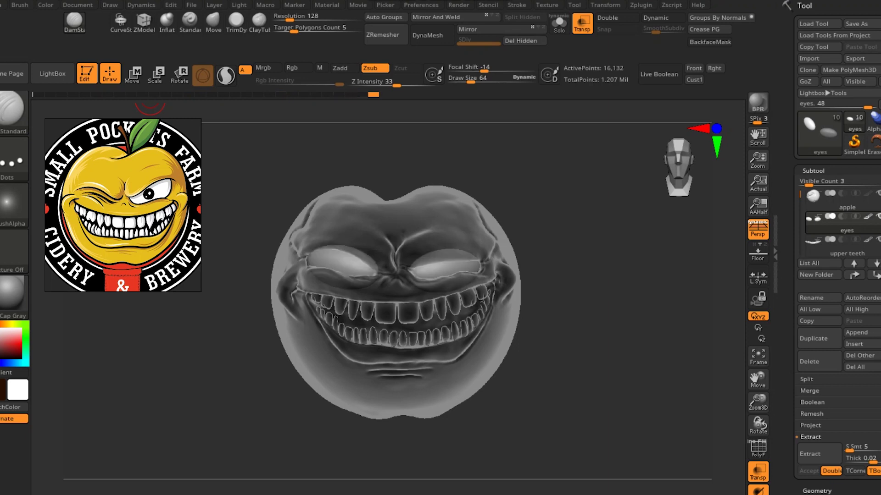
click(582, 23)
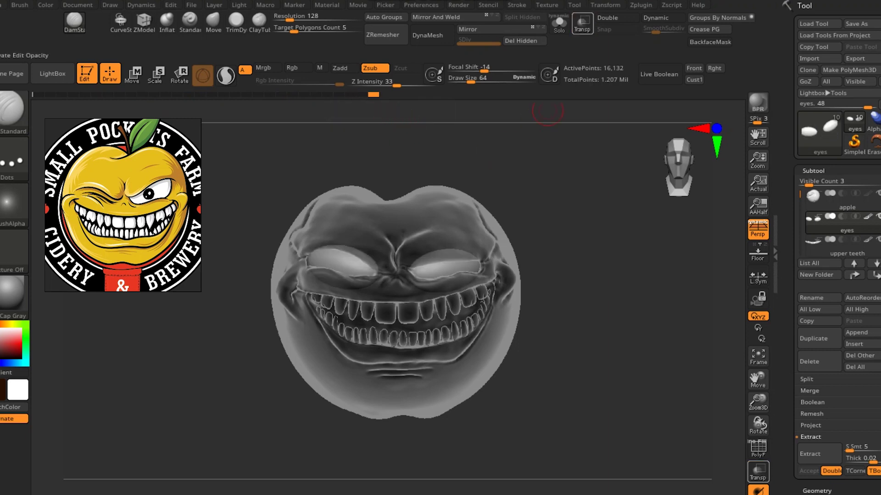
Select the stick subtool, solo and frame it, and restore the thinner stick from history
drag(799, 195, 799, 208)
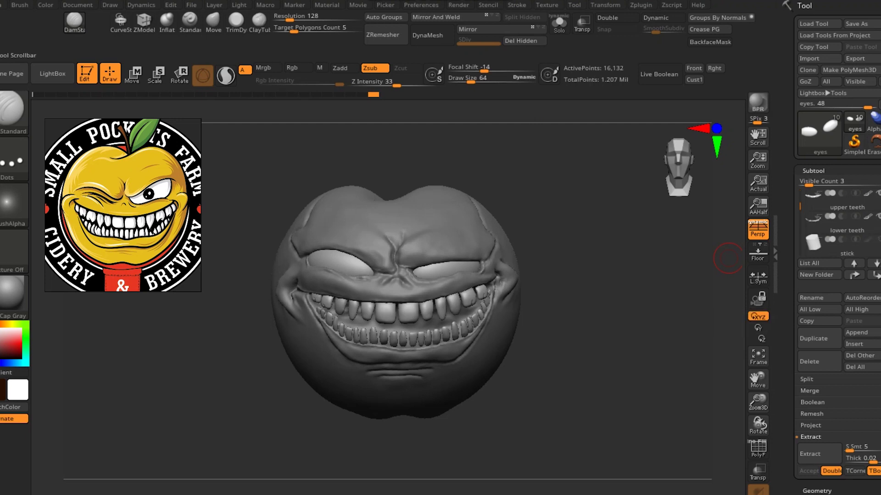
mouse_move(813, 240)
click(813, 219)
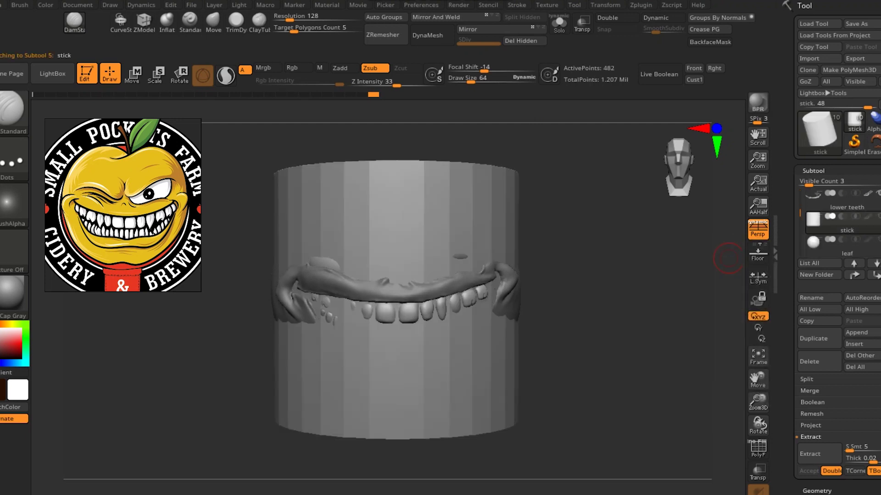
click(559, 23)
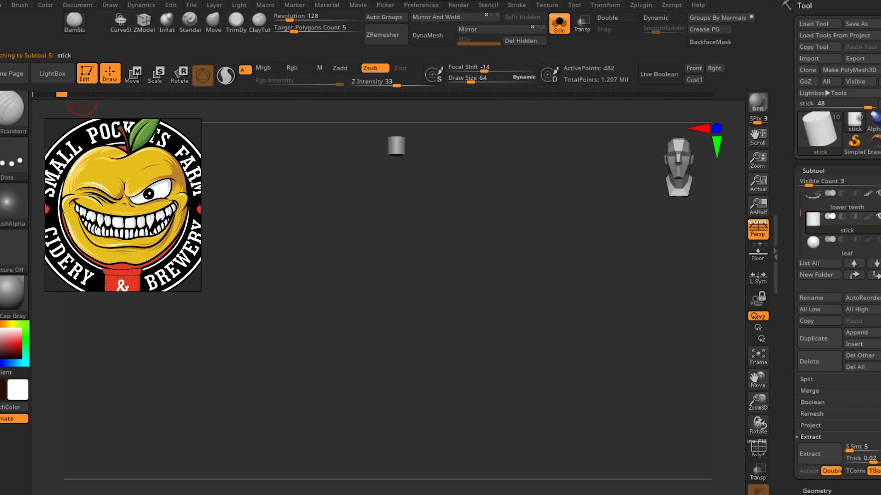
key(f)
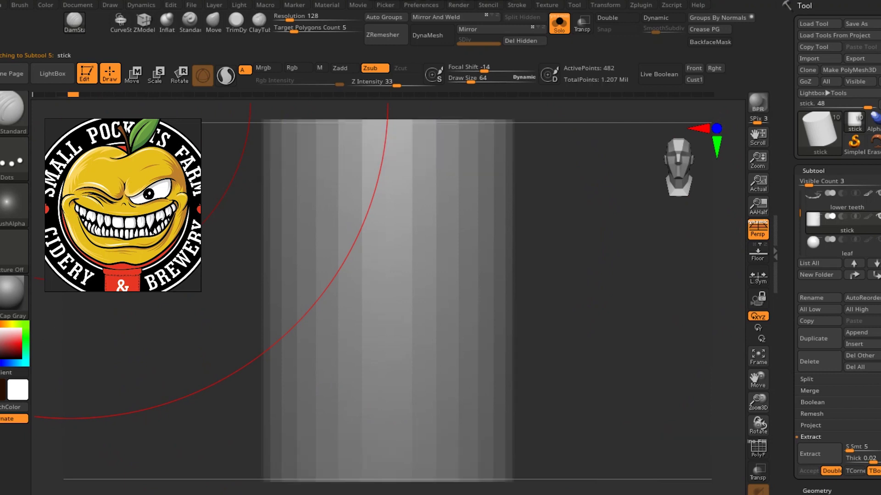
key(ctrl+shift+z)
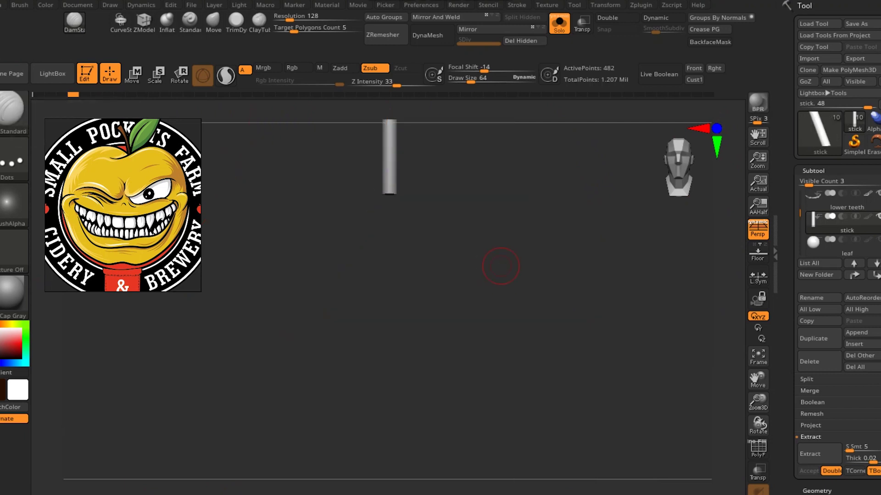
click(84, 95)
key(ctrl+z)
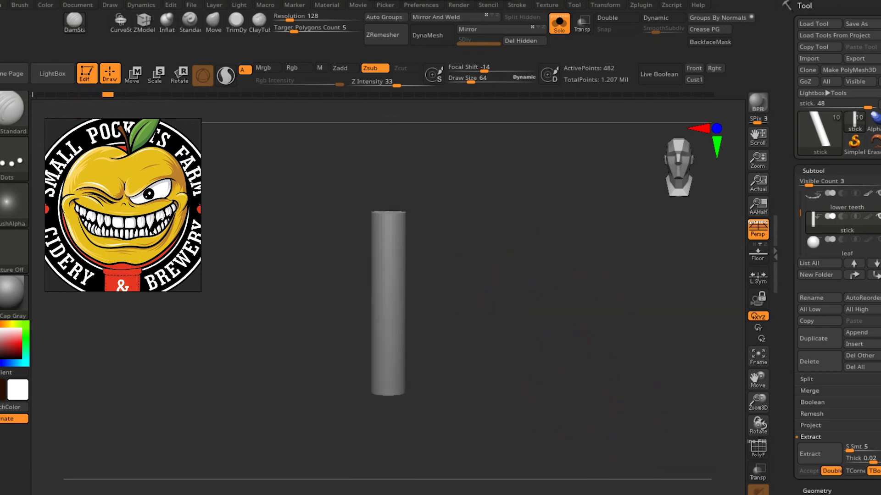
Show the polyframe, redo the cone taper, and try a Gizmo 3D taper deformer
key(shift+f)
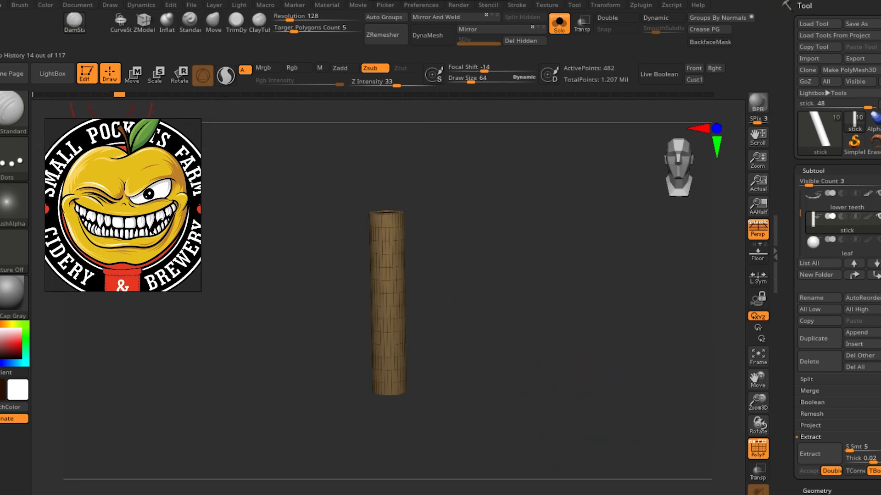
key(ctrl+shift+z)
key(ctrl+shift+z)
mouse_move(491, 295)
mouse_down()
mouse_move(509, 337)
mouse_move(517, 334)
mouse_up()
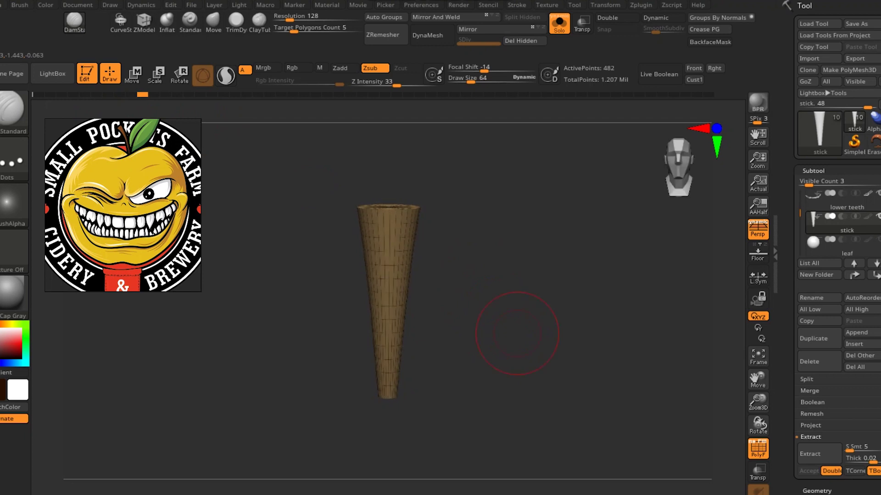
key(w)
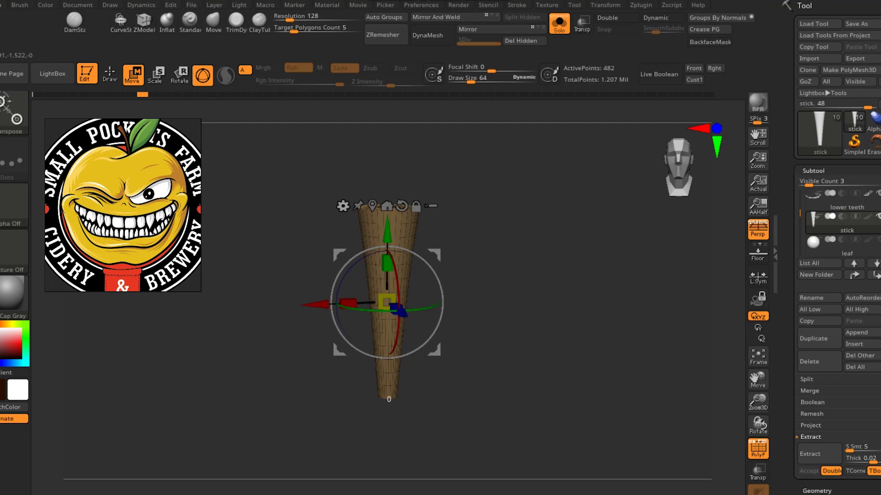
click(343, 206)
click(441, 304)
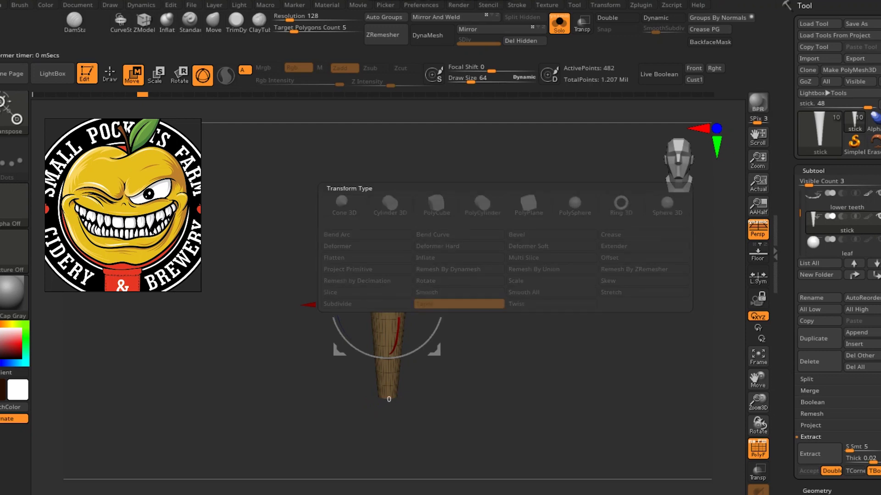
click(500, 314)
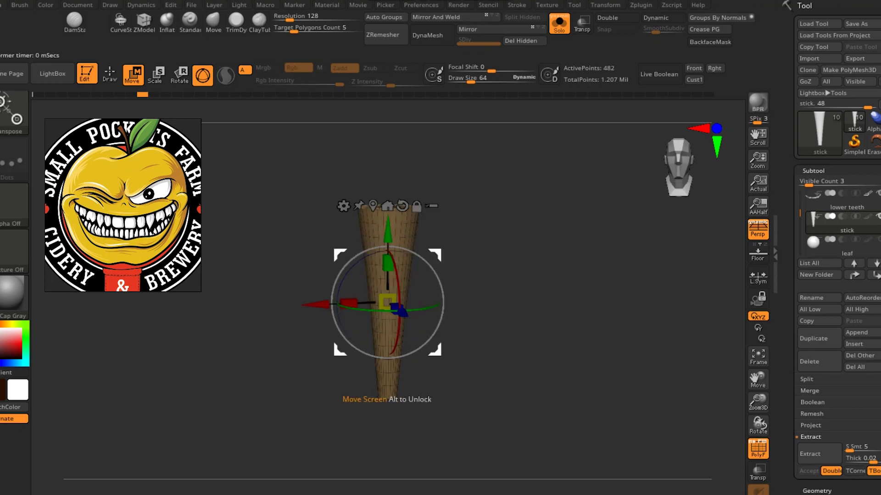
Restore and lengthen the wider cone from history, then hide the polygon wireframe
click(110, 73)
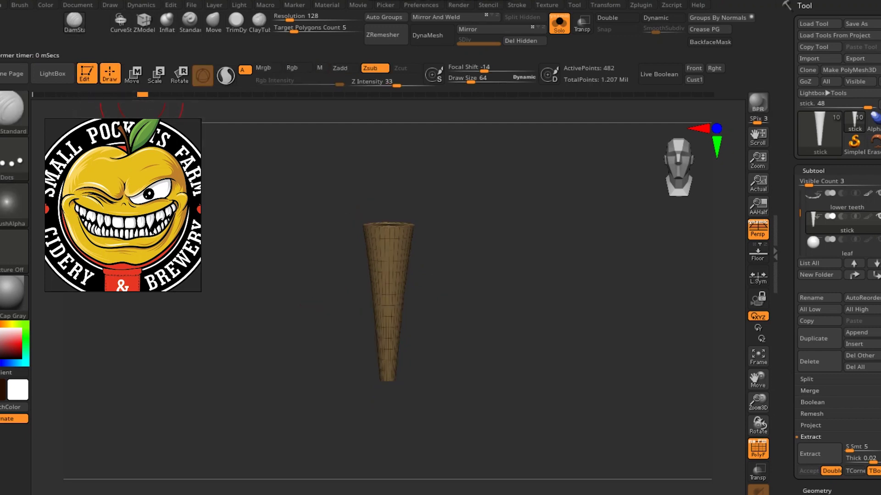
click(154, 94)
alt+drag(515, 400, 275, 198)
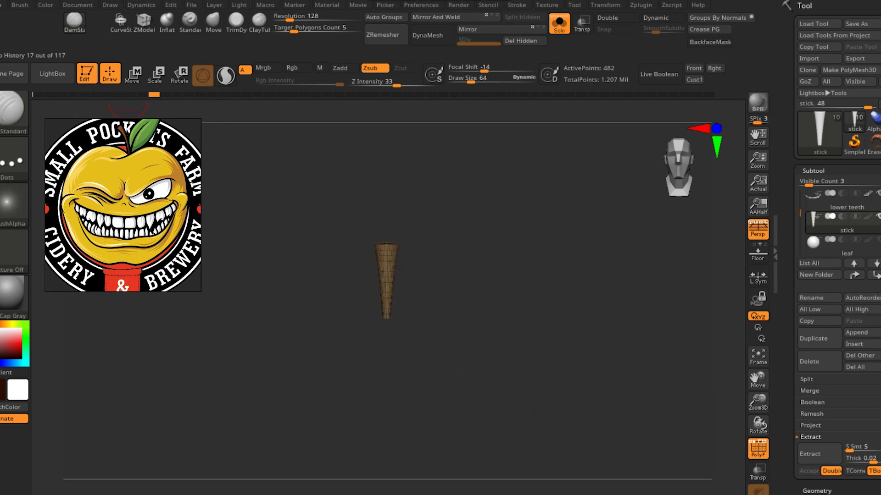
key(ctrl+shift+z)
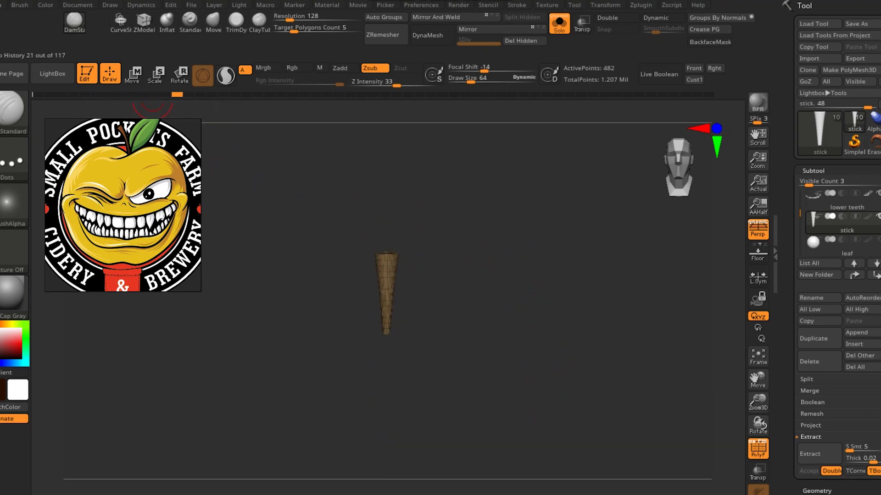
click(189, 95)
key(shift+f)
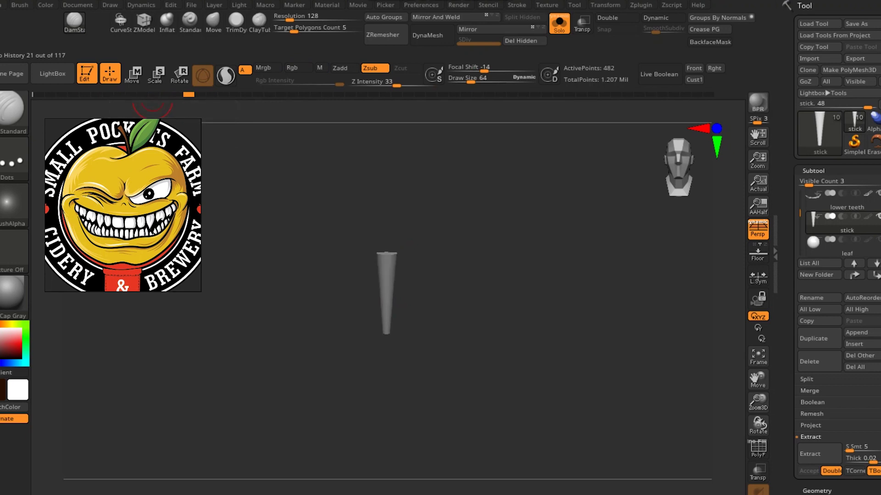
Unsolo the stem and redo its history so a taller stem stands in the apple's top
click(559, 23)
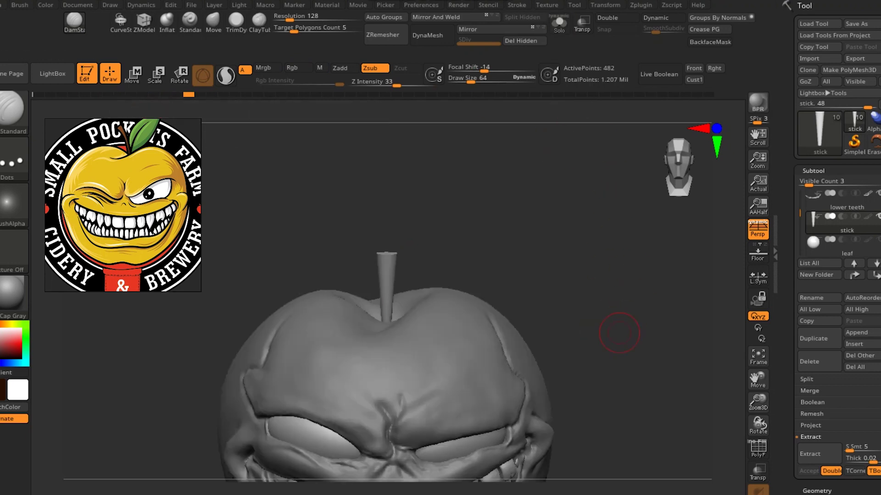
drag(570, 373, 576, 334)
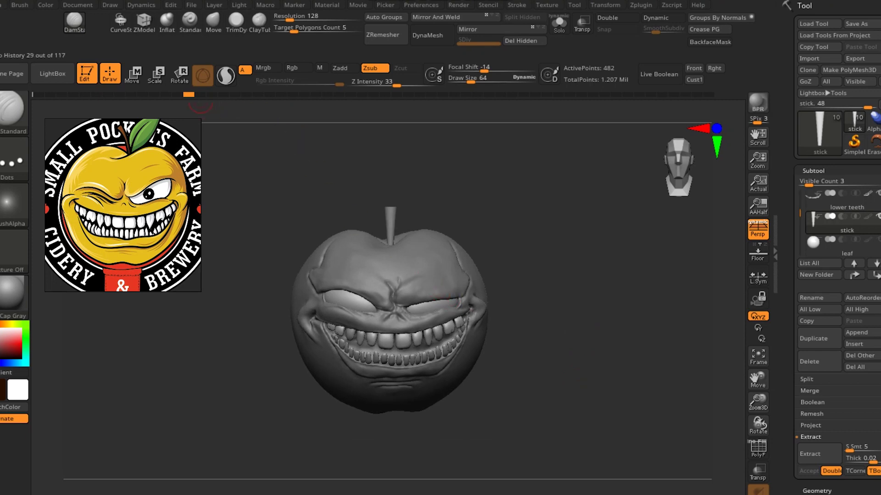
key(ctrl+shift+z)
key(ctrl+shift+z)
key(ctrl+shift+z)
key(ctrl+shift+z)
key(ctrl+shift+z)
key(ctrl+shift+z)
key(ctrl+shift+z)
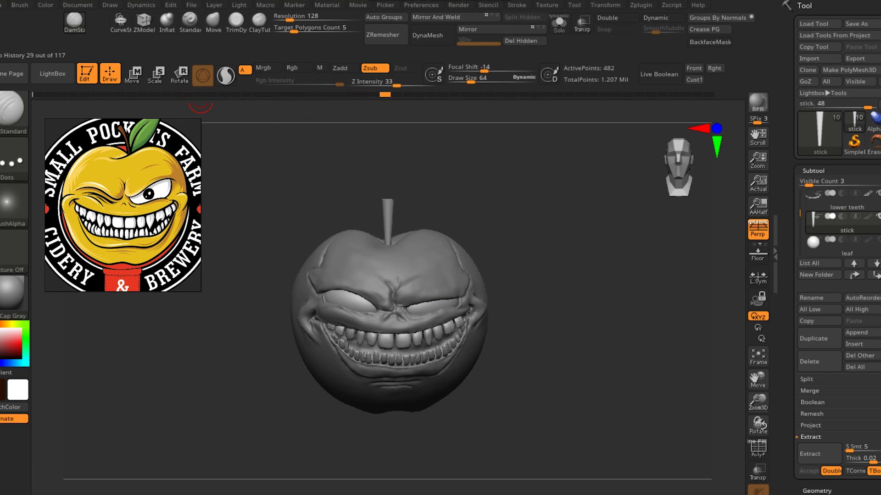
drag(506, 238, 529, 277)
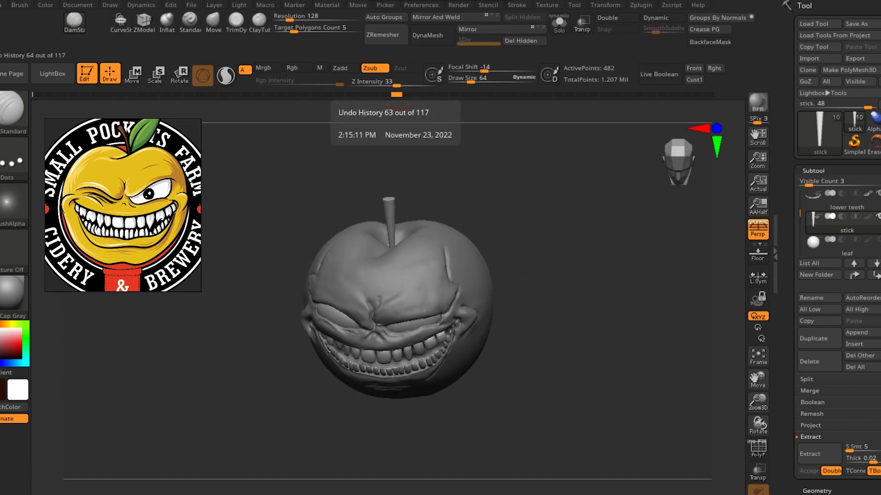
key(ctrl+shift+z)
key(ctrl+shift+z)
key(ctrl+shift+z)
drag(398, 105, 404, 133)
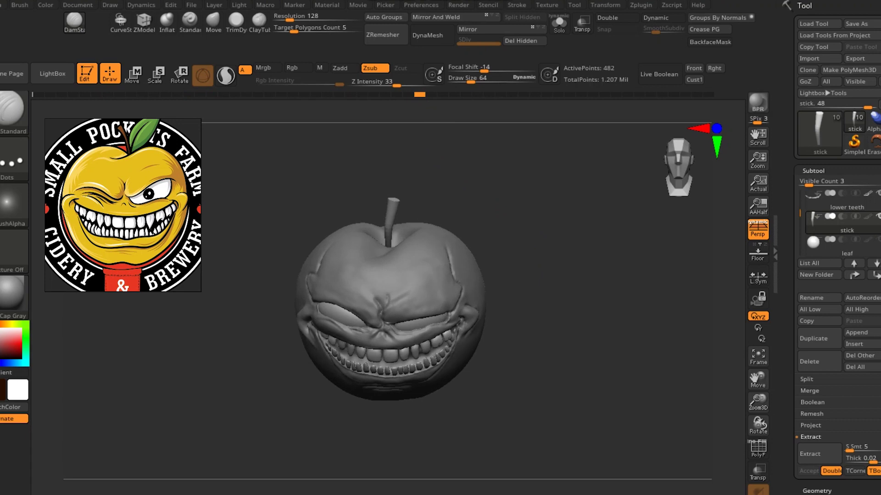
key(ctrl+shift+z)
key(ctrl+shift+z)
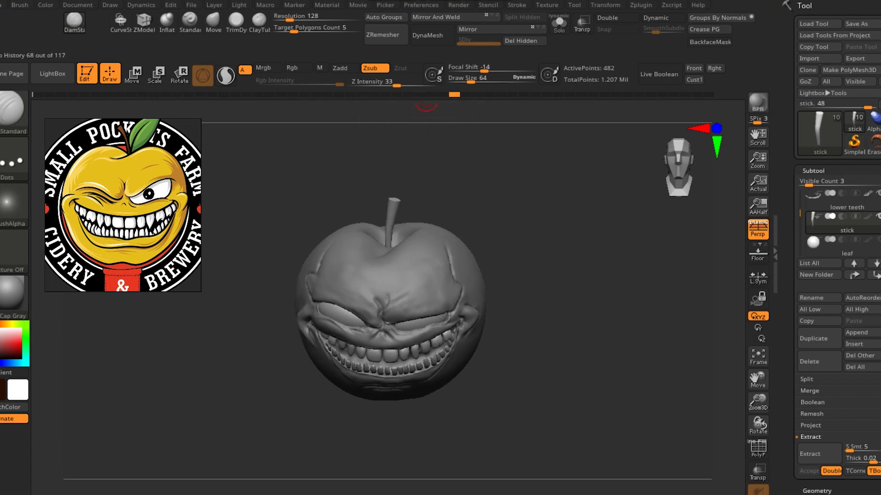
Step forward through the brow and face reshaping history with a smooth subdivision preview
key(ctrl+shift+z)
key(ctrl+shift+z)
key(ctrl+shift+z)
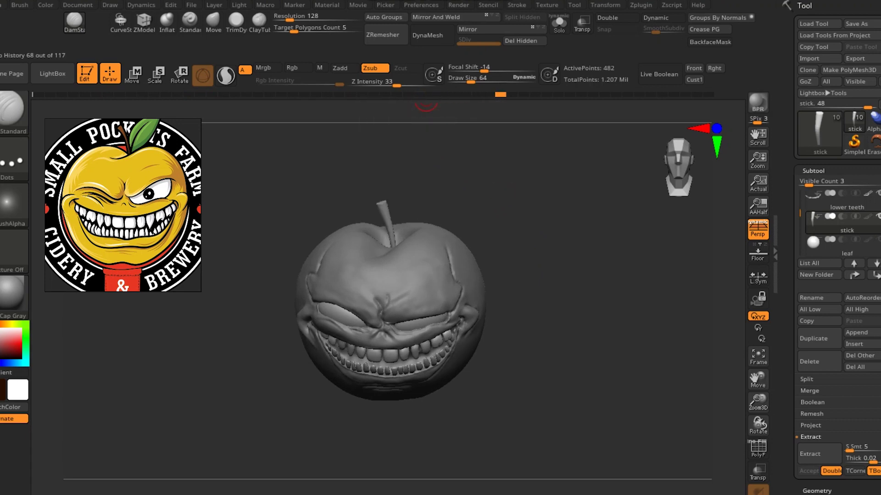
key(ctrl+shift+z)
key(ctrl+shift+z)
key(ctrl+shift+z)
key(ctrl+shift+z)
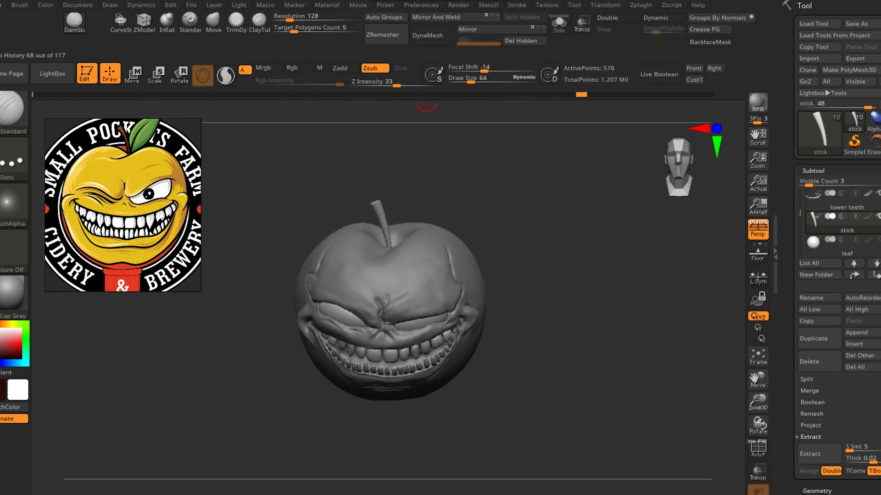
key(ctrl+shift+z)
key(ctrl+shift+z)
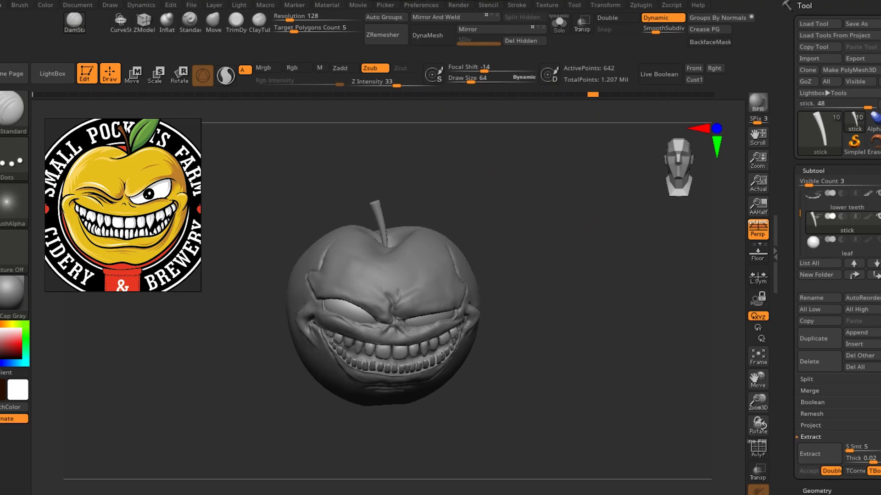
key(ctrl+shift+z)
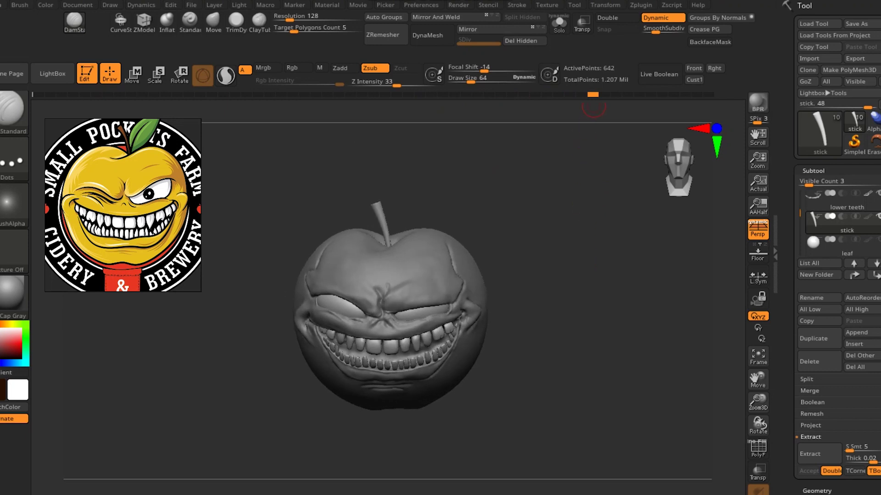
key(ctrl+shift+z)
key(ctrl+shift+z)
key(ctrl+shift+z)
key(ctrl+shift+z)
key(ctrl+shift+z)
key(ctrl+shift+z)
key(ctrl+shift+z)
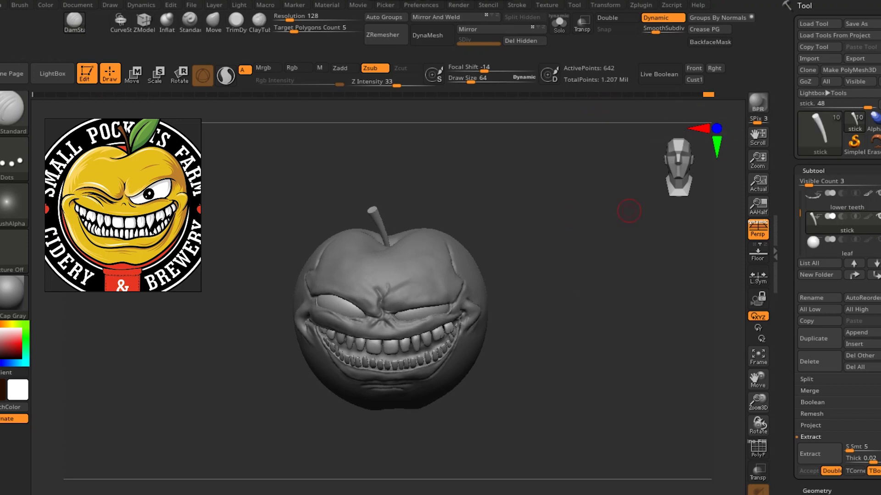
Check the apple from above and front, then make the leaf subtool active
scroll(565, 281, up, 3)
drag(565, 281, 569, 287)
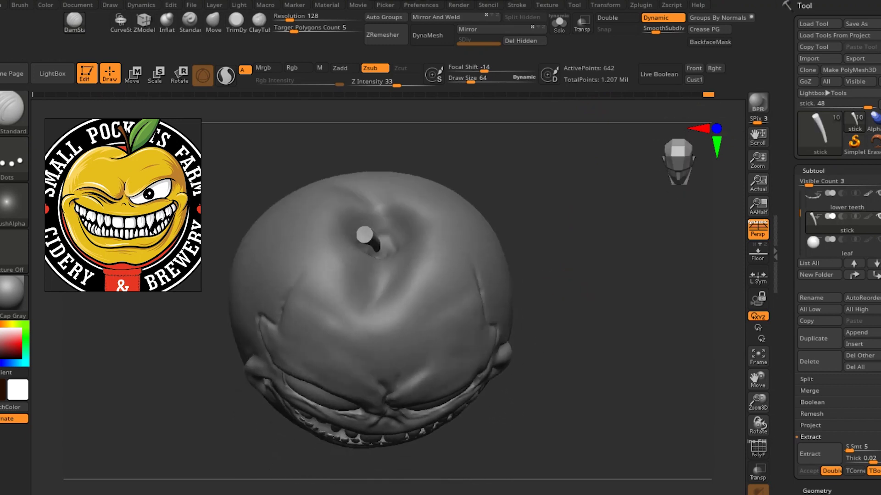
scroll(606, 324, down, 3)
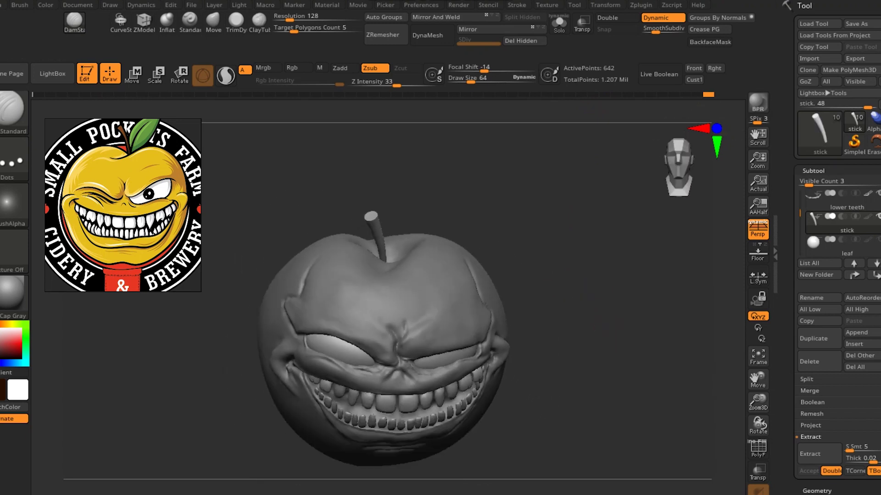
drag(574, 294, 587, 299)
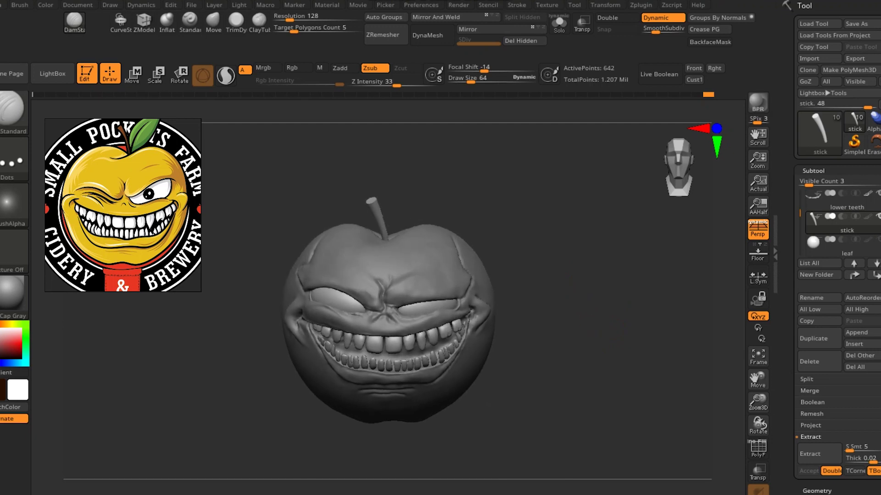
key(alt+Down)
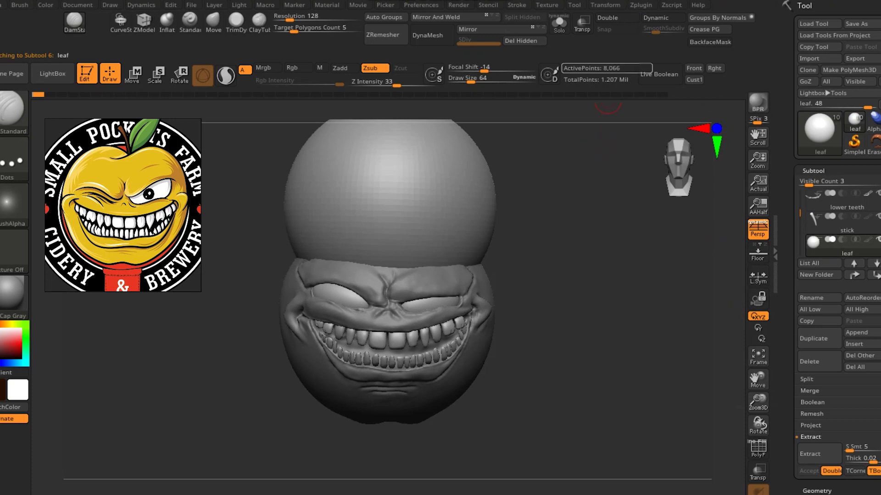
Solo the leaf, choose TrimDynamic, and replay its history from sphere to pointed teardrop
click(559, 23)
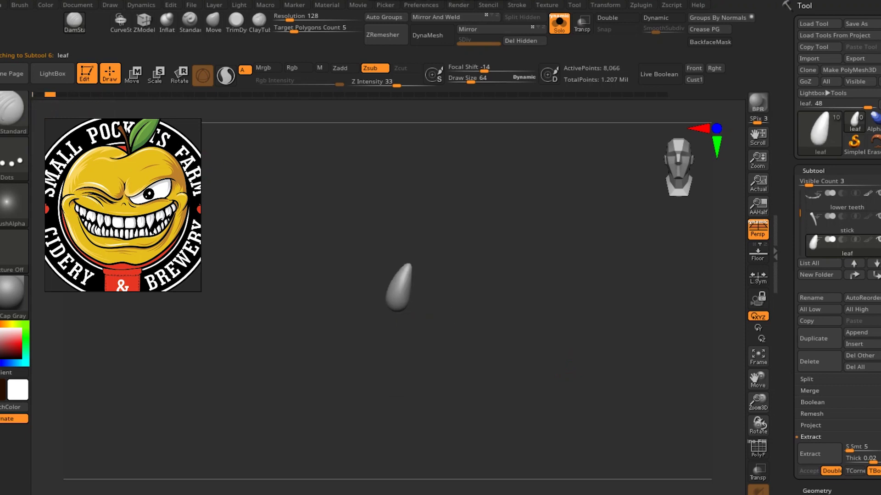
mouse_move(492, 359)
mouse_down()
mouse_move(519, 338)
mouse_move(501, 338)
mouse_up()
key(f)
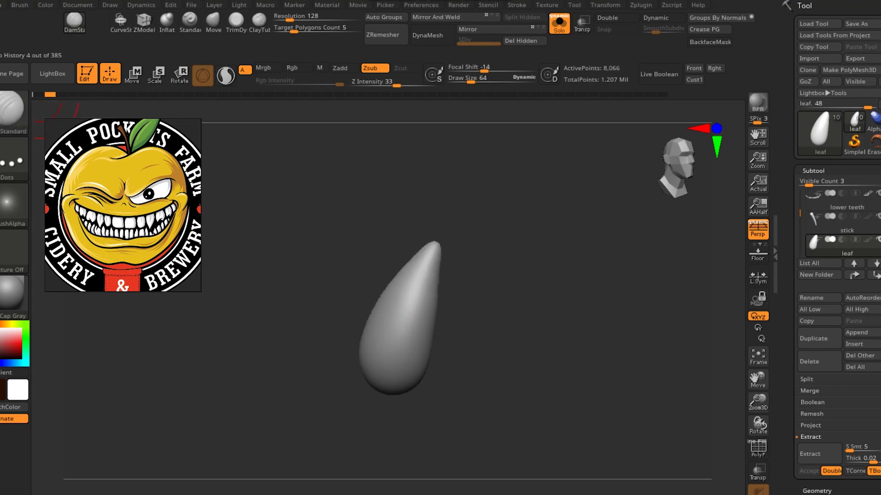
click(73, 94)
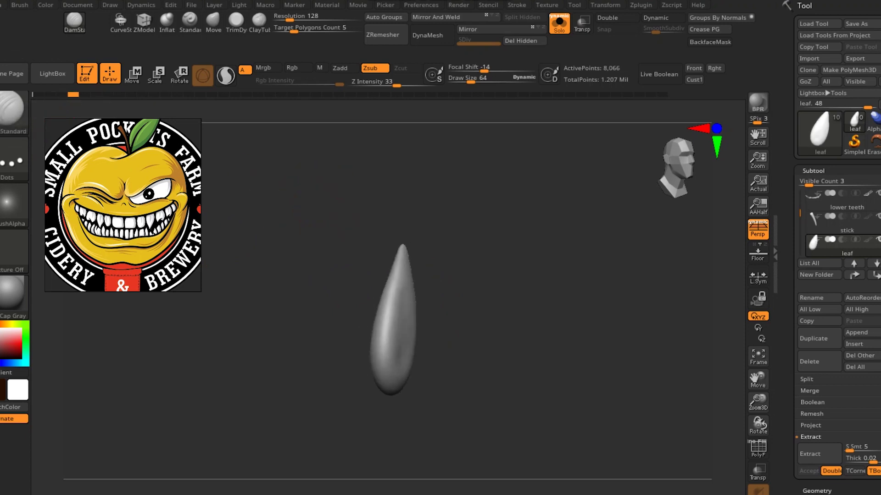
click(236, 21)
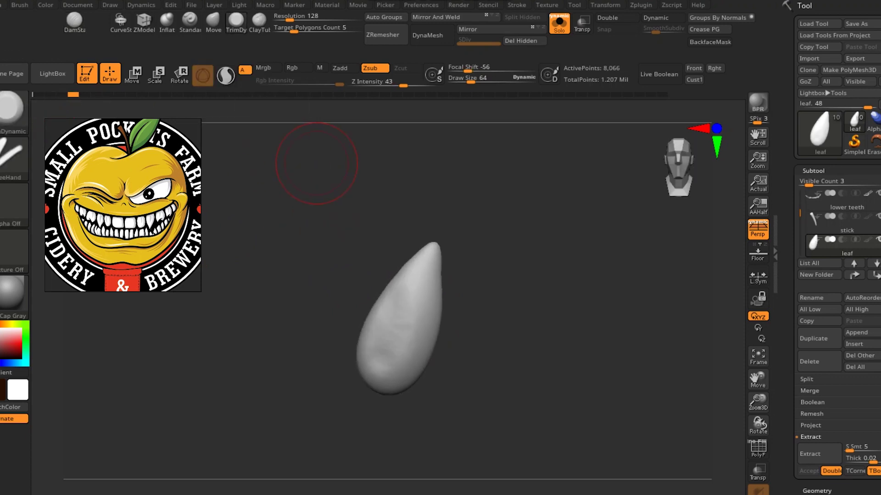
drag(74, 94, 269, 94)
mouse_move(599, 310)
mouse_down()
mouse_move(541, 312)
mouse_move(568, 293)
mouse_up()
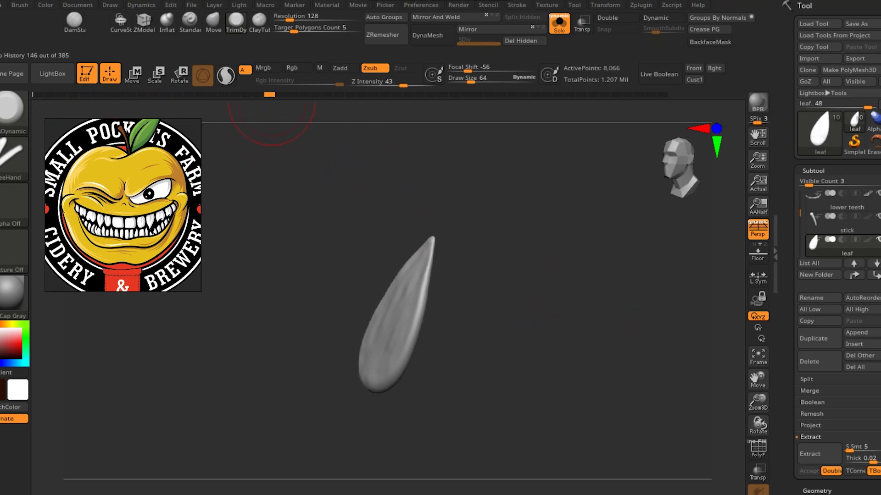
Advance the leaf's sculpting history to a flattened blade with a centre vein
drag(269, 94, 315, 94)
drag(496, 328, 529, 338)
drag(316, 94, 362, 94)
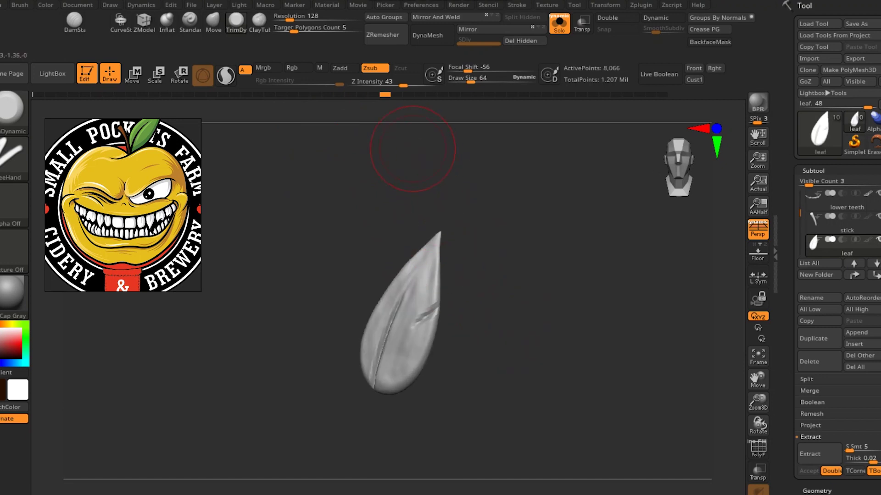
drag(384, 94, 478, 94)
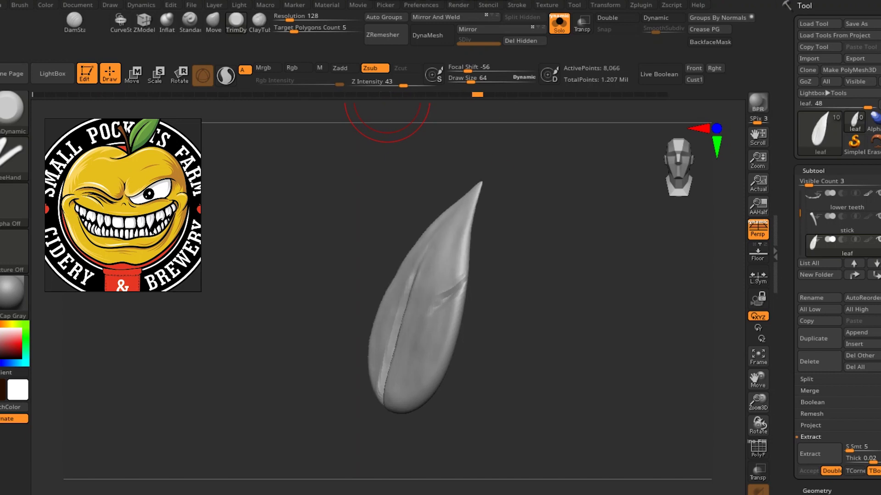
drag(478, 94, 512, 94)
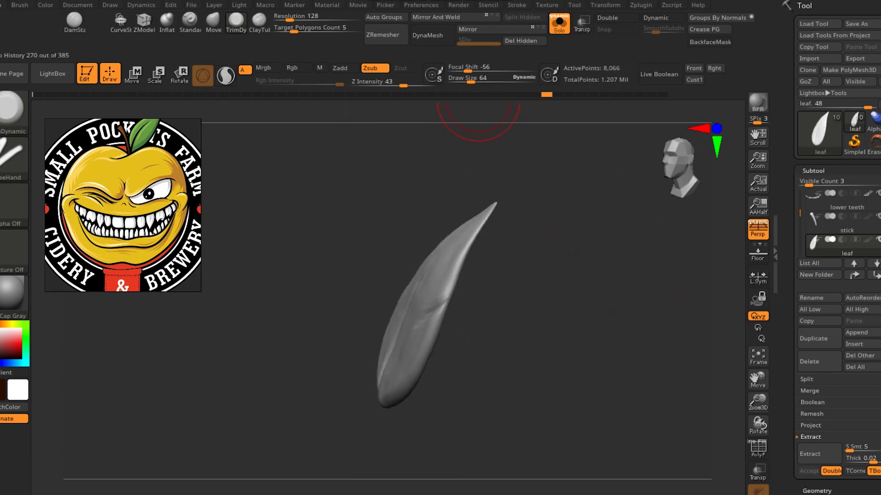
mouse_move(579, 291)
mouse_down()
mouse_move(621, 312)
mouse_move(589, 304)
mouse_up()
Shrink the brush to about 9, preview smoothly, unsolo, and select the right arm subtool
key(s)
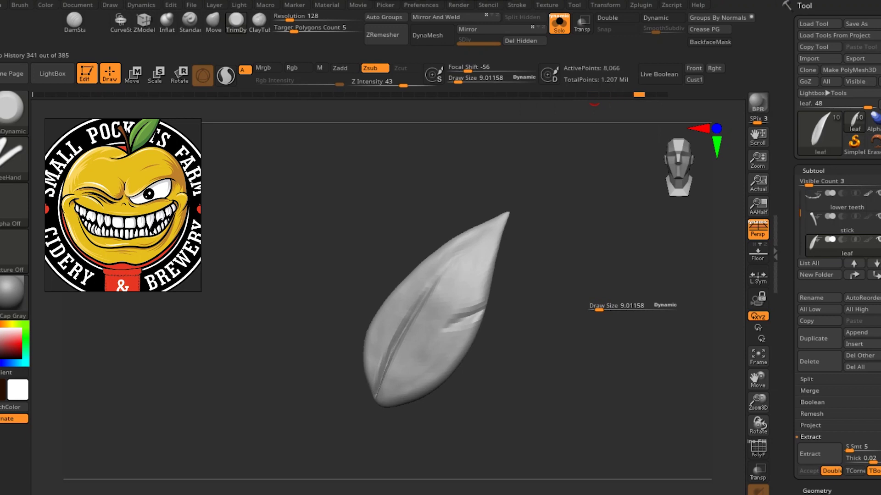
drag(592, 307, 600, 345)
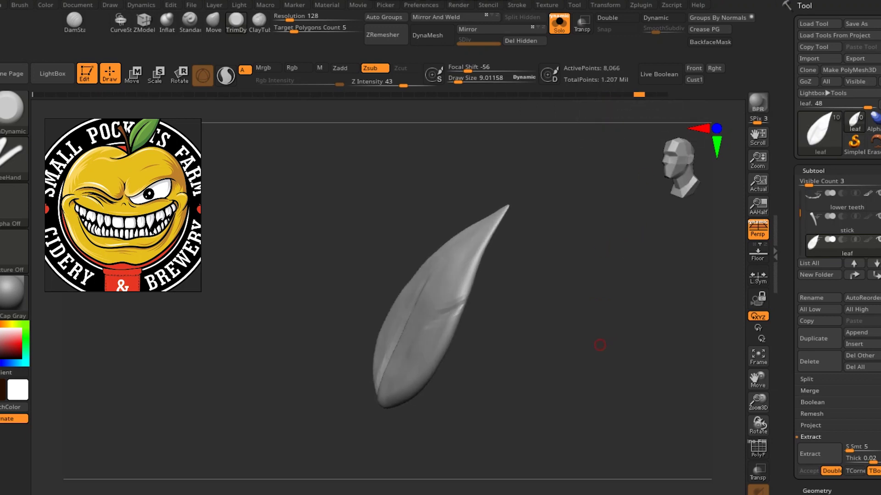
key(d)
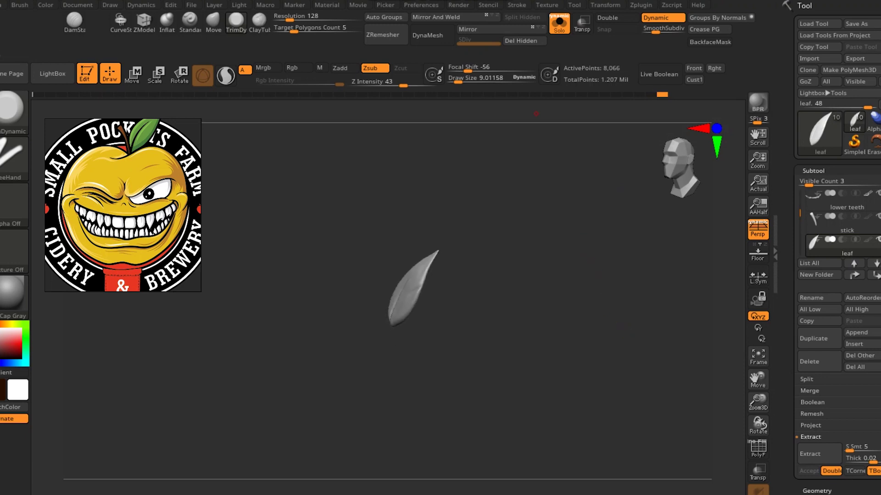
click(558, 23)
shift+drag(562, 306, 563, 246)
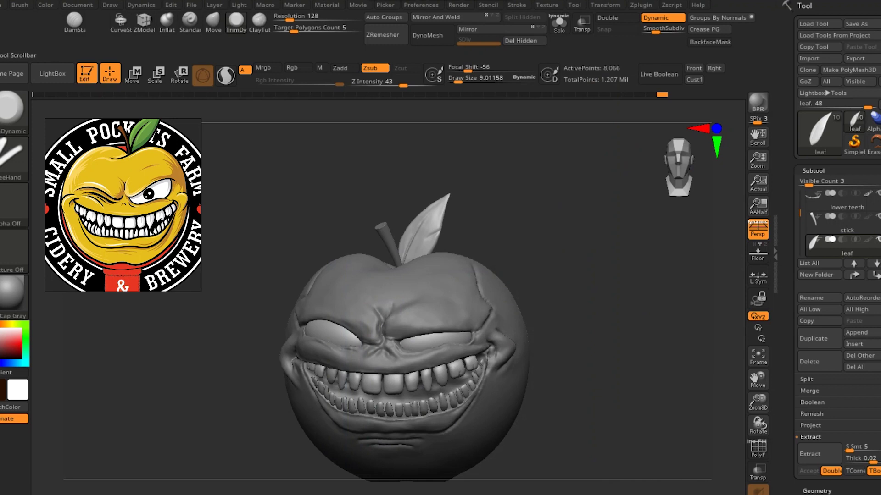
key(Down)
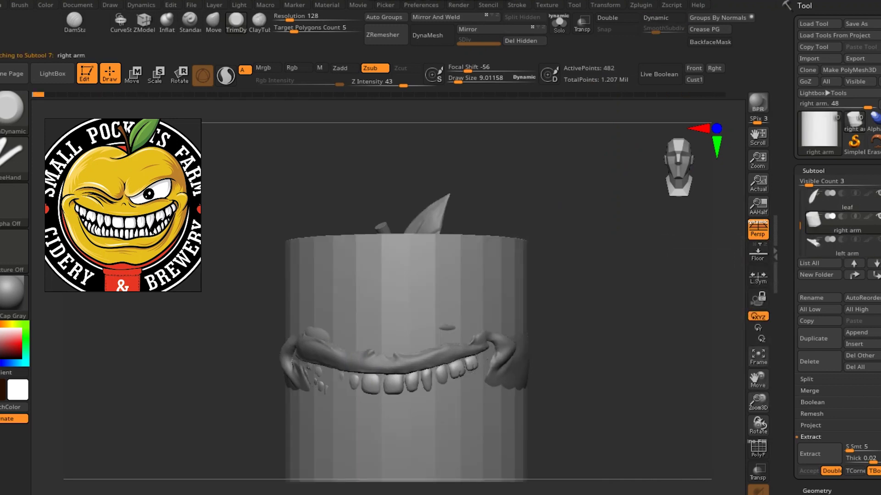
Solo the right arm and step its history to a long tapered tube with a ragged end
scroll(403, 321, down, 3)
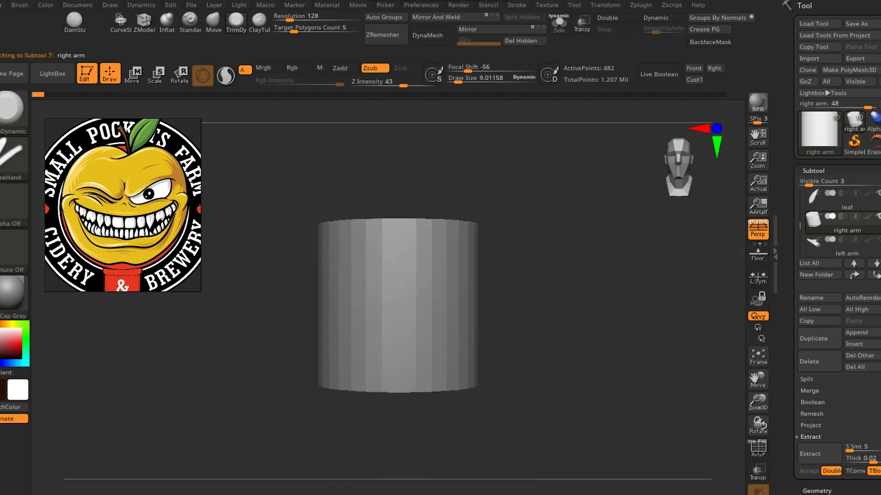
click(559, 23)
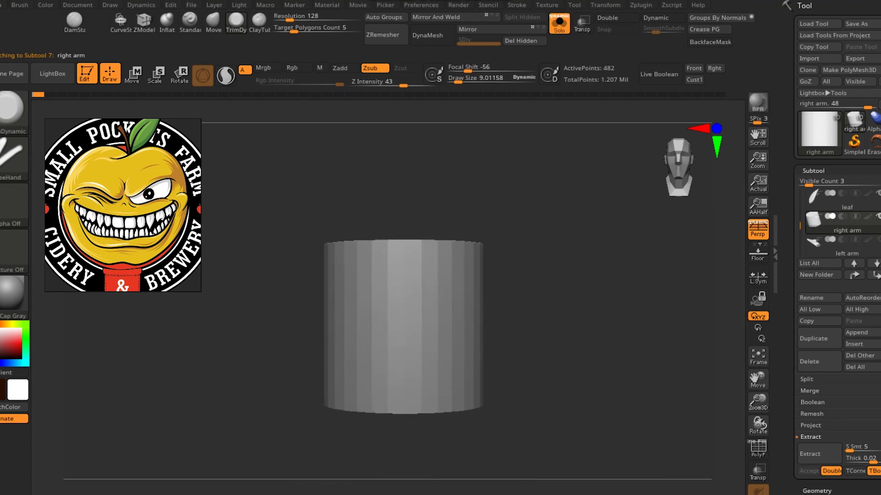
key(ctrl+shift+z)
key(ctrl+shift+z)
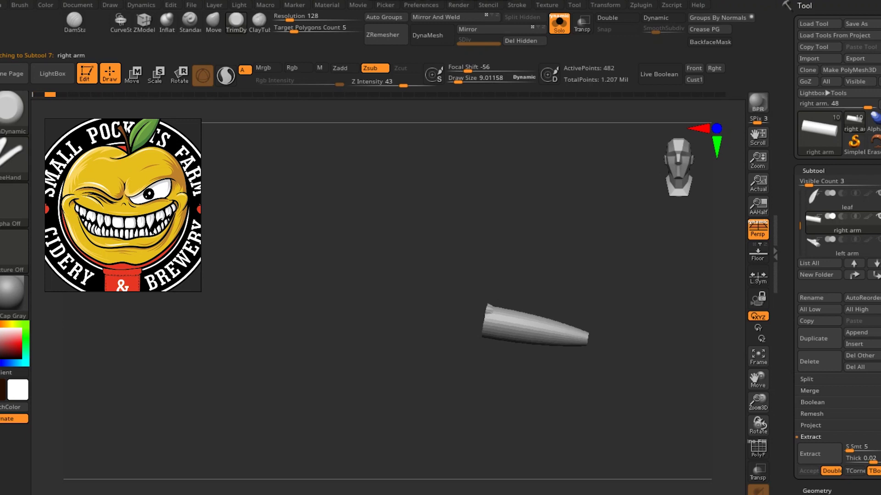
mouse_move(675, 346)
alt+mouse_down()
mouse_move(601, 330)
mouse_move(501, 251)
alt+mouse_up()
scroll(602, 329, up, 3)
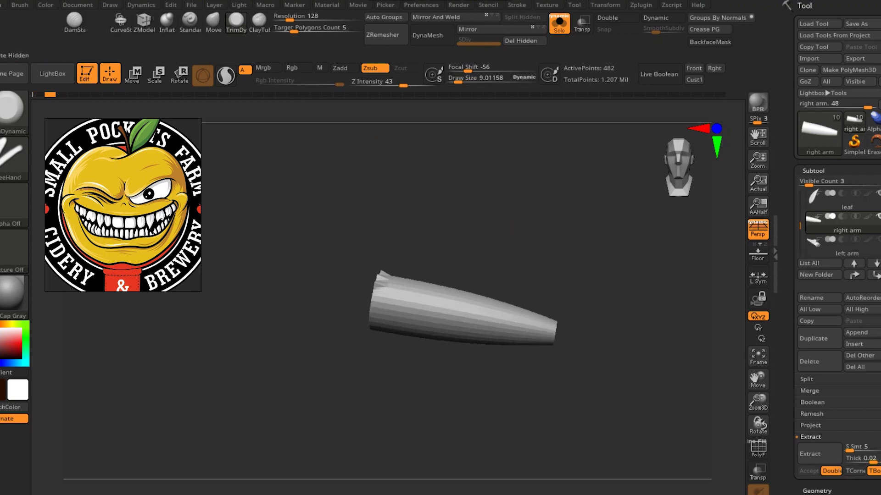
key(ctrl+z)
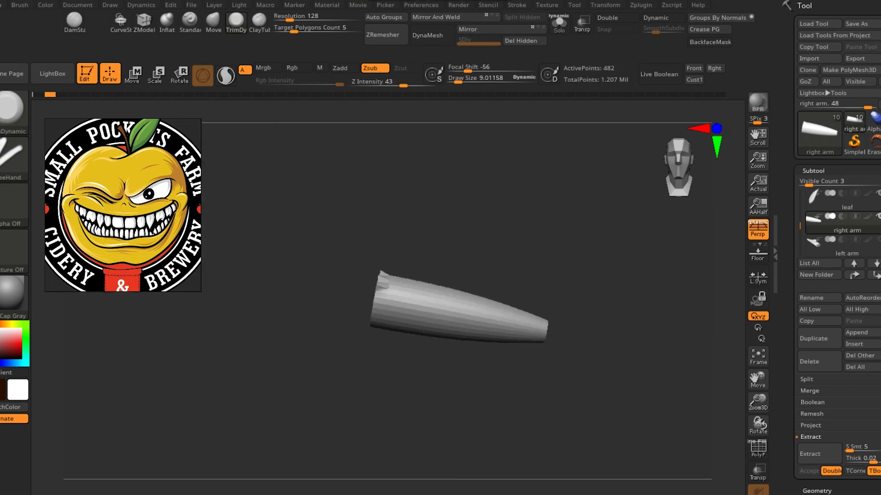
key(ctrl+shift+z)
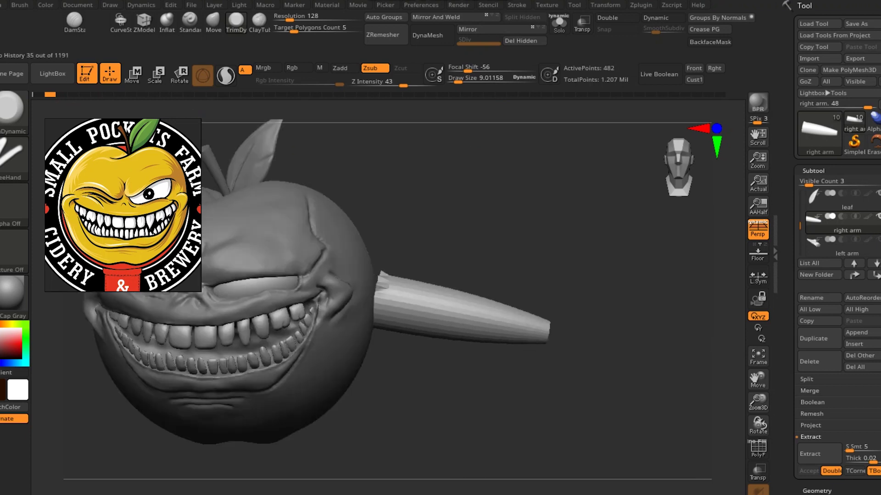
Restore the arm's DynaMesh remesh and Standard-brush bark-like folds through redo and Undo History
key(ctrl+shift+z)
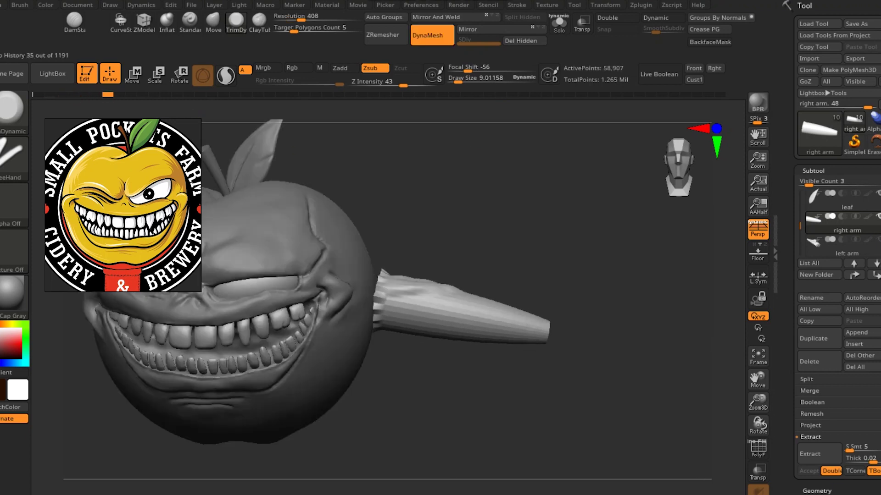
key(ctrl+shift+z)
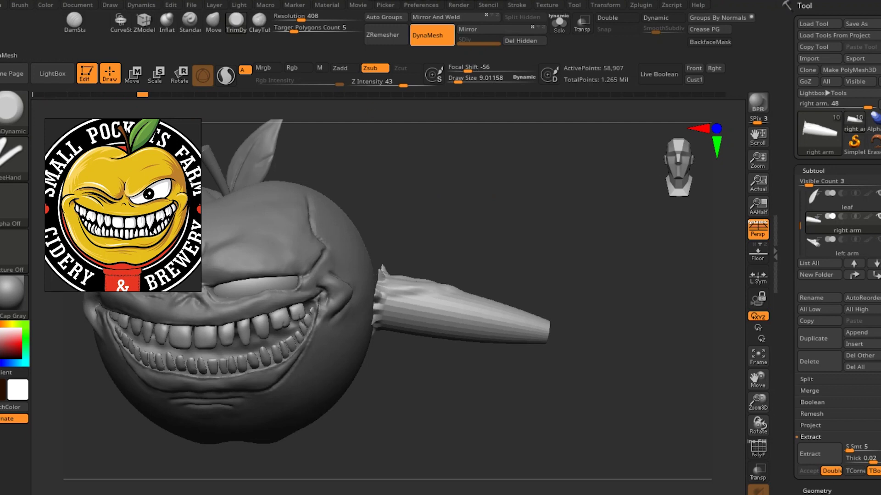
key(ctrl+shift+z)
key(ctrl+shift+z)
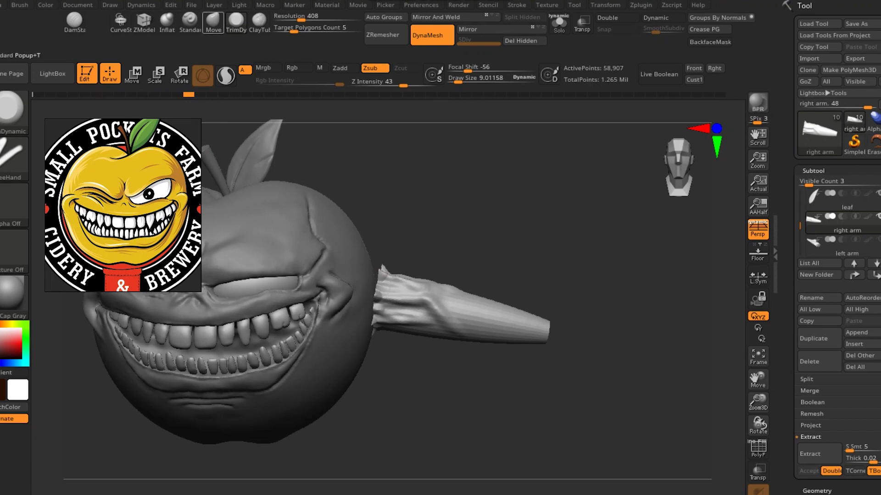
click(189, 19)
drag(189, 94, 200, 94)
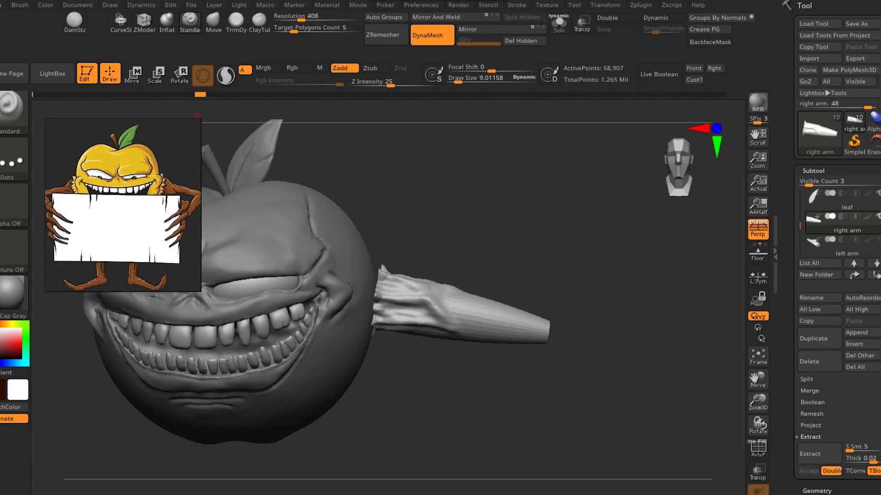
key(ctrl+shift+z)
key(ctrl+shift+z)
key(ctrl+shift+z)
key(ctrl+shift+z)
key(ctrl+shift+z)
key(ctrl+shift+z)
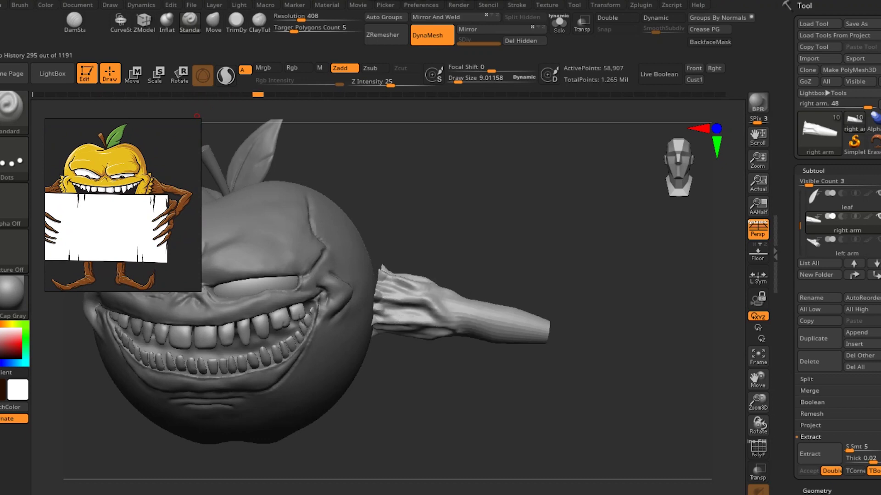
key(ctrl+shift+z)
key(ctrl+shift+z)
key(ctrl+shift+z)
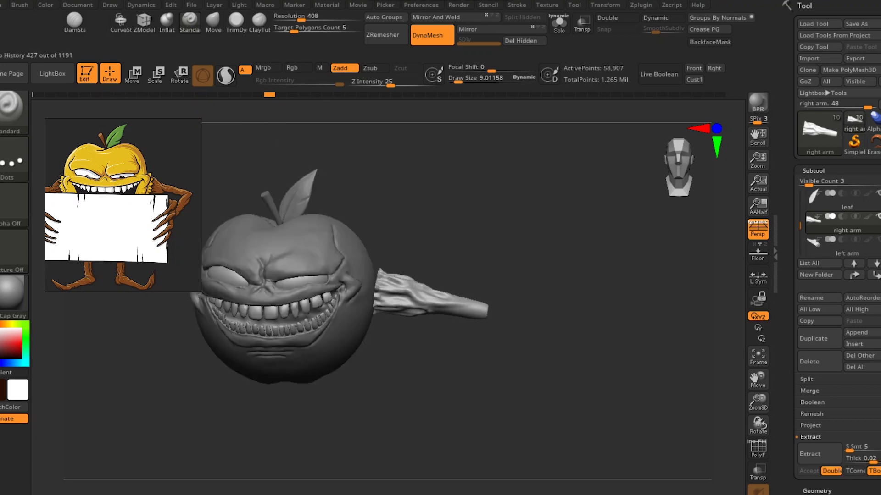
drag(269, 94, 293, 94)
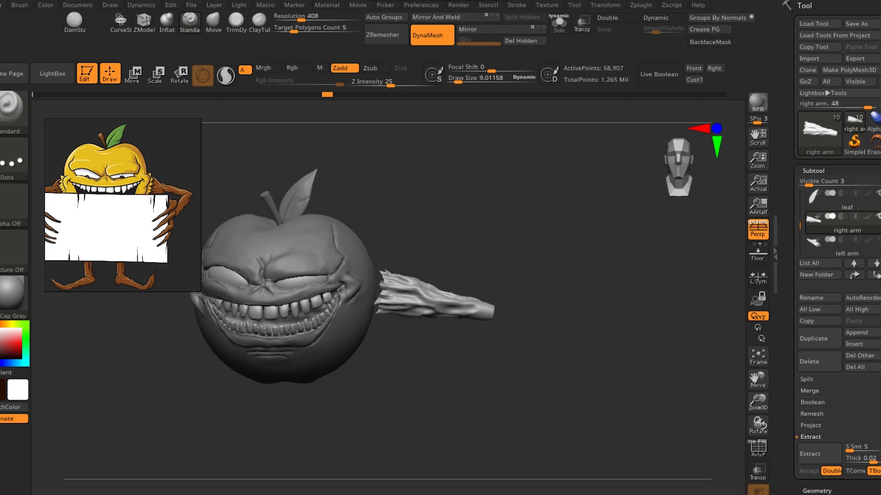
Isolate the right arm with Solo, hiding the apple, and orbit around it
drag(459, 229, 549, 74)
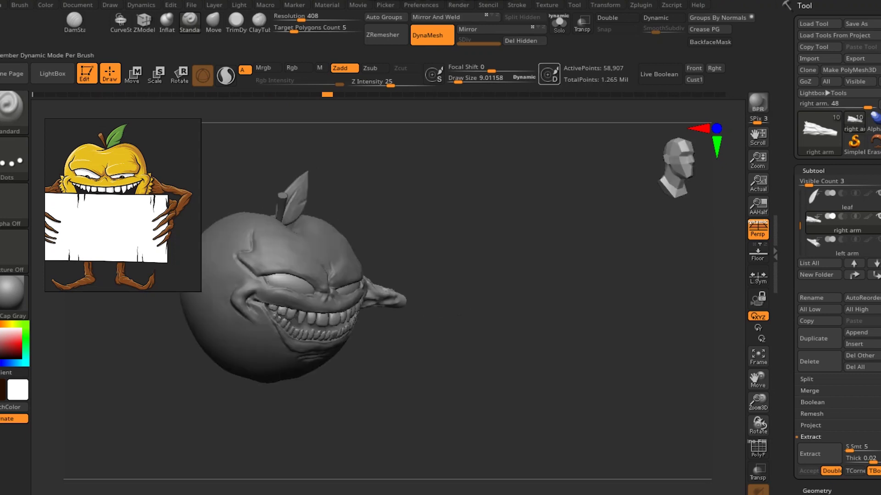
click(559, 22)
drag(504, 275, 393, 351)
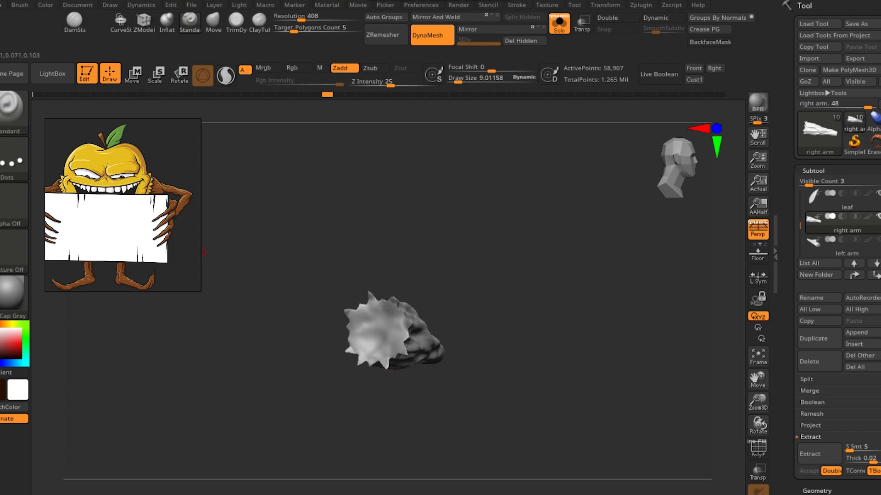
With the SnakeHook brush (B, S, H), pull the soloed right arm into a downward elbow bend
key(b)
key(s)
key(h)
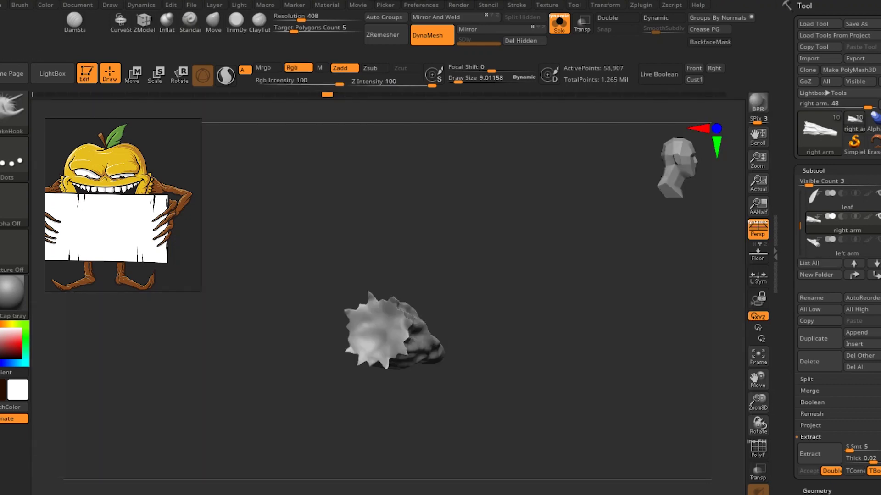
drag(395, 320, 478, 311)
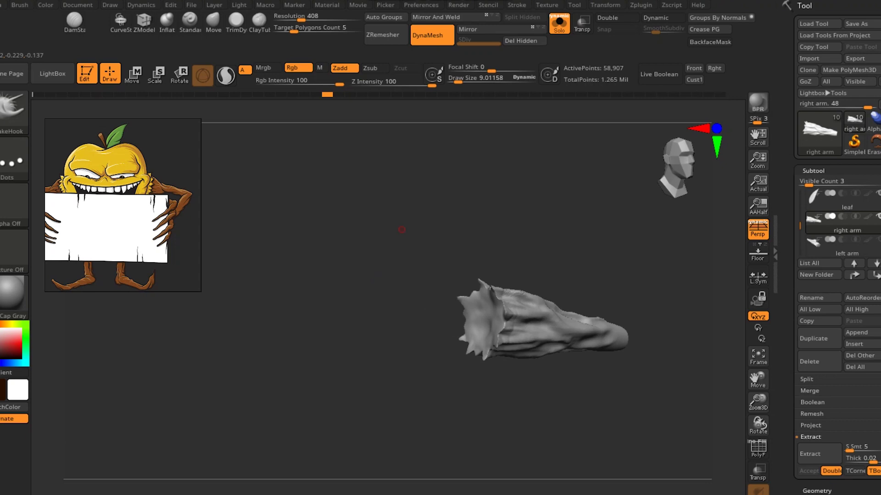
mouse_move(477, 275)
mouse_down()
mouse_move(472, 246)
mouse_move(377, 209)
mouse_up()
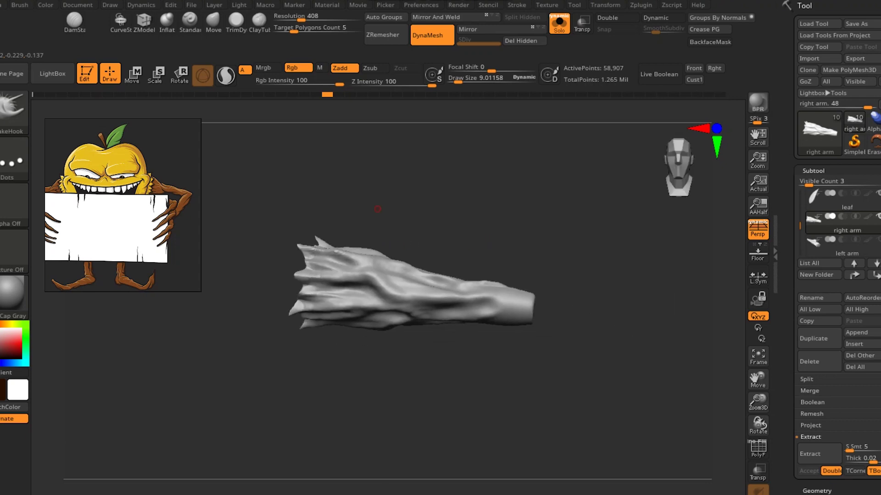
mouse_move(499, 104)
mouse_down()
mouse_move(387, 106)
mouse_move(617, 352)
mouse_move(550, 321)
mouse_move(527, 331)
mouse_up()
alt+drag(491, 243, 518, 263)
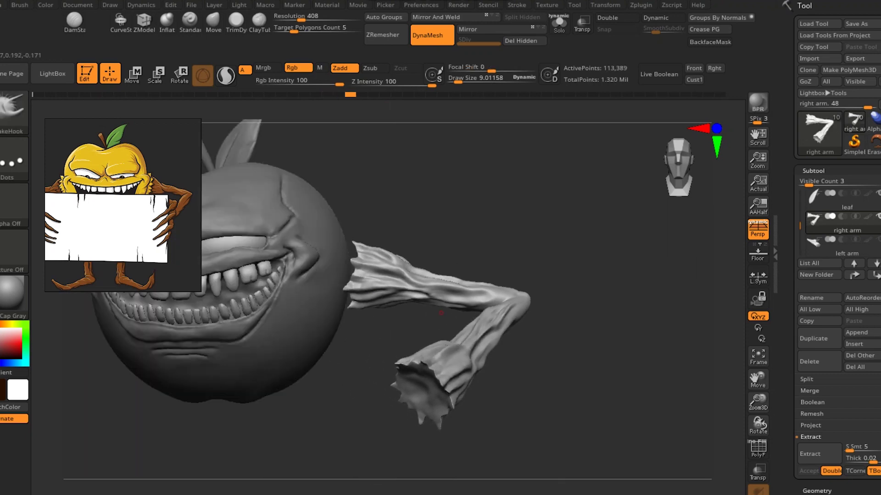
Step Undo History forward to the sculpted five-fingered hand, then open the LightBox browser
click(362, 94)
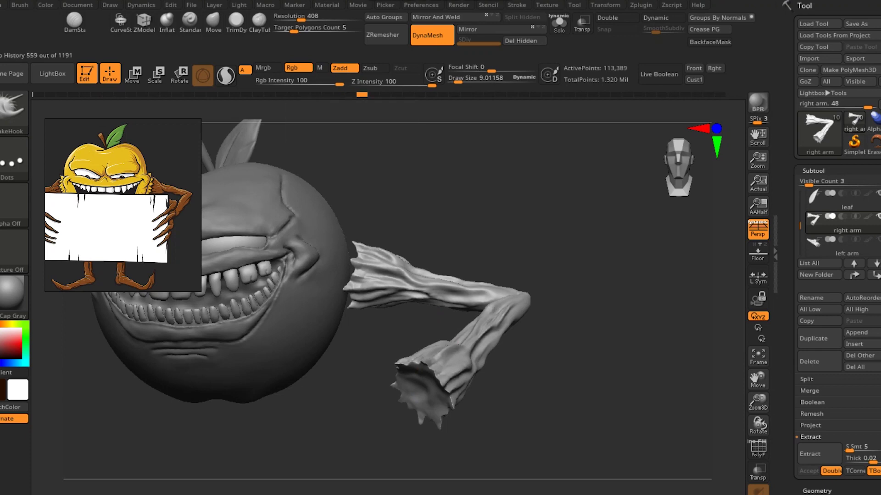
click(385, 94)
drag(596, 367, 541, 335)
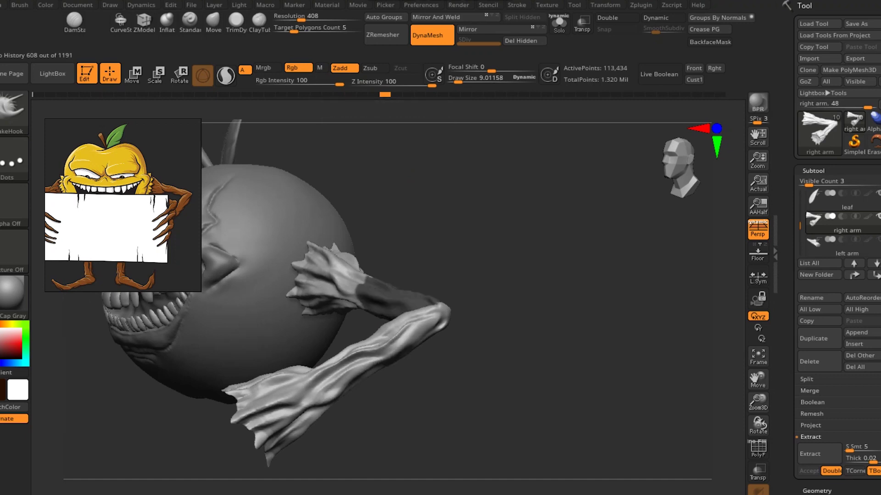
click(408, 94)
click(430, 94)
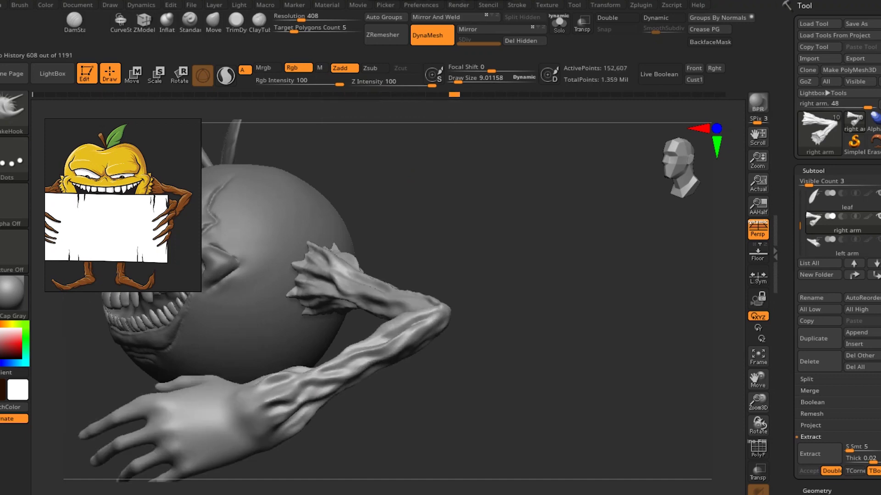
click(442, 94)
key(ctrl+z)
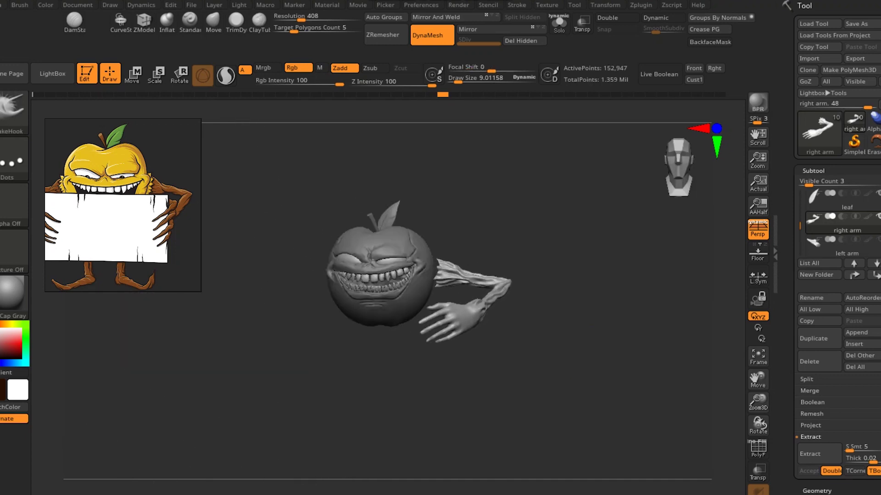
click(52, 73)
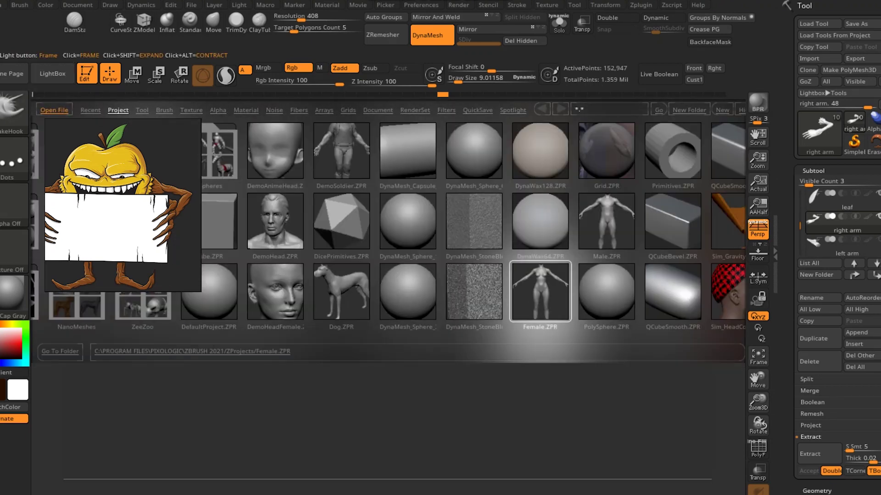
Close LightBox and redo the hand edits into long, spindly, claw-like fingers
key(comma)
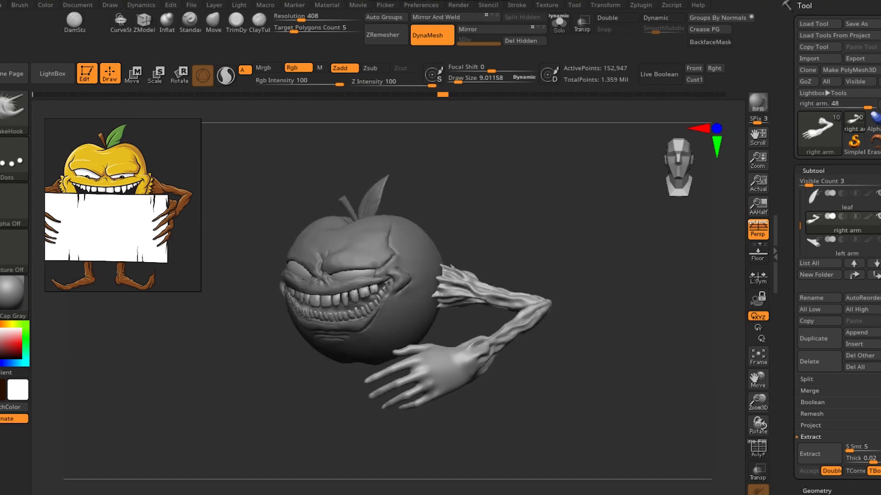
key(ctrl+shift+z)
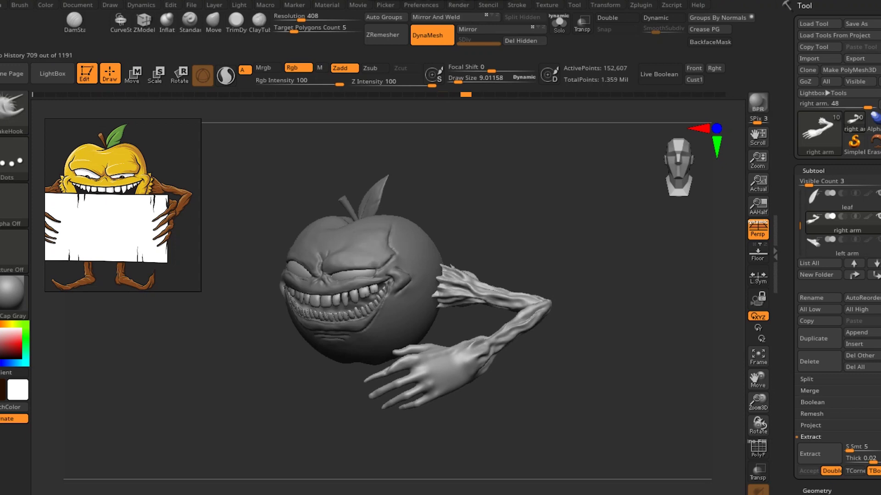
key(ctrl+shift+z)
key(ctrl+shift+z)
key(ctrl+shift+z)
key(ctrl+shift+z)
key(ctrl+shift+z)
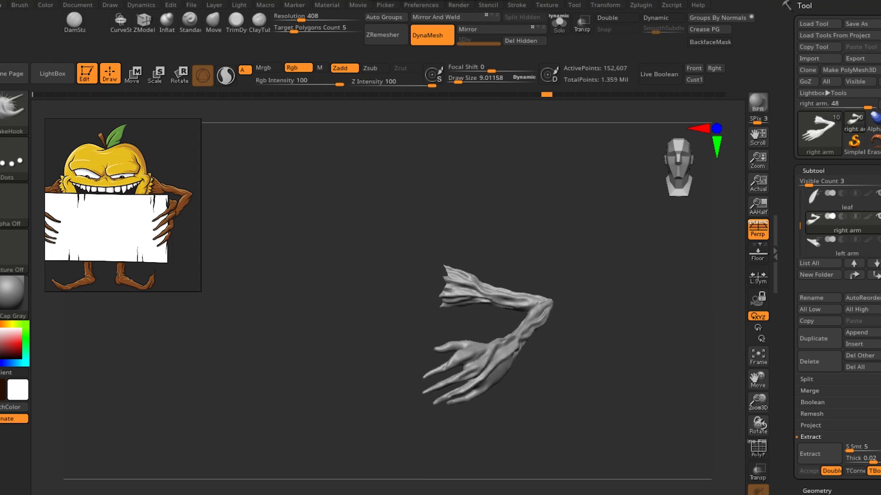
key(ctrl+shift+z)
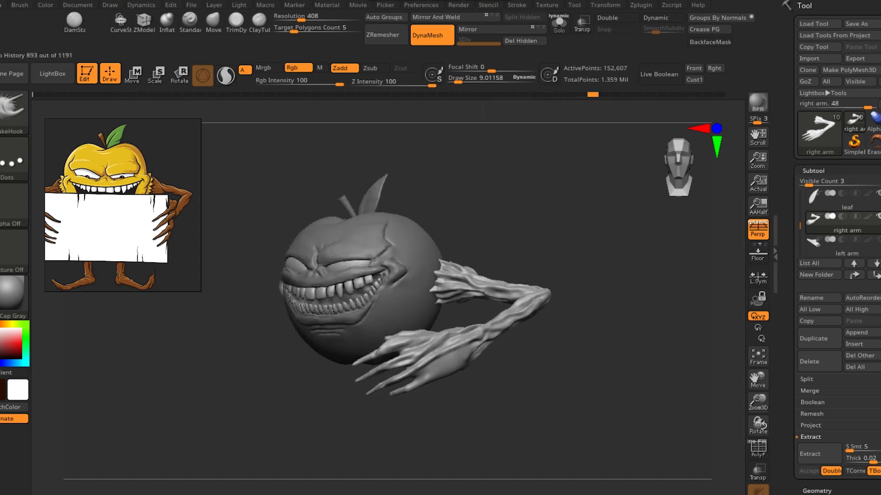
key(ctrl+shift+z)
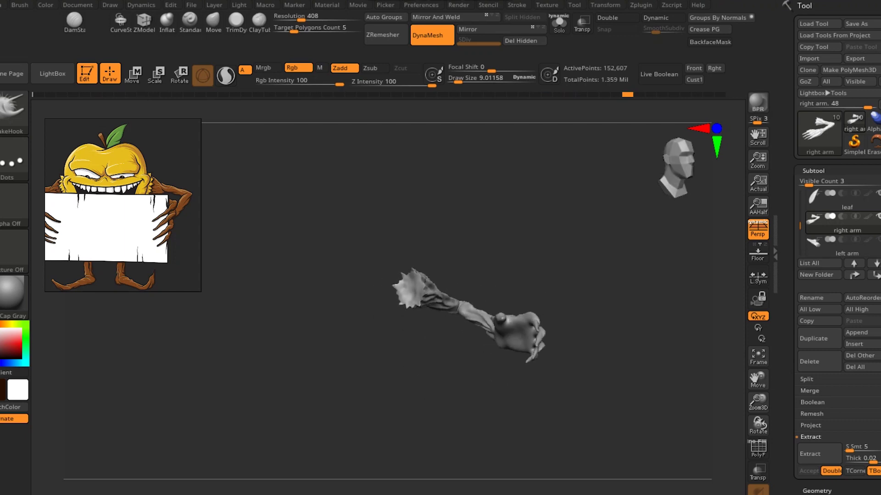
key(ctrl+shift+z)
key(ctrl+shift+z)
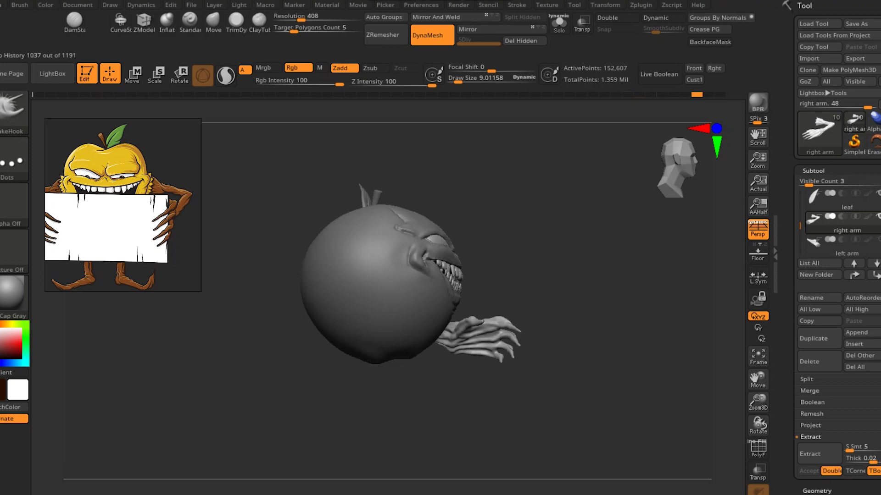
key(ctrl+shift+z)
key(ctrl+shift+z)
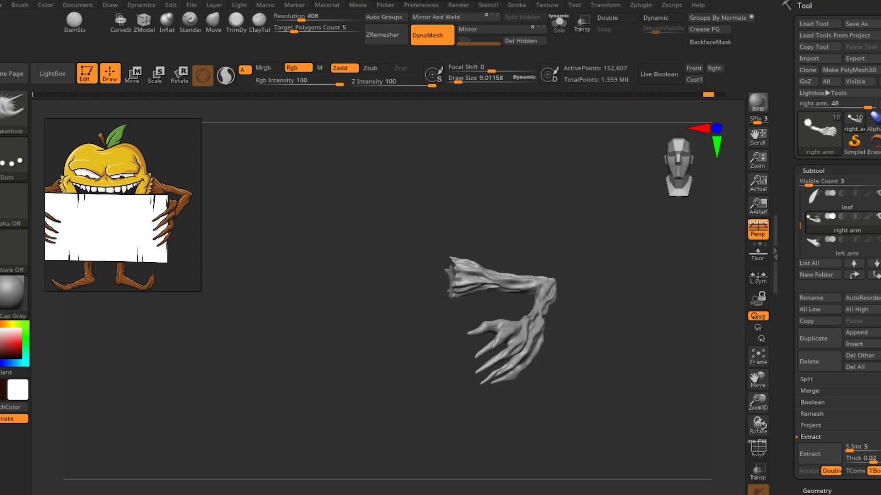
key(ctrl+shift+z)
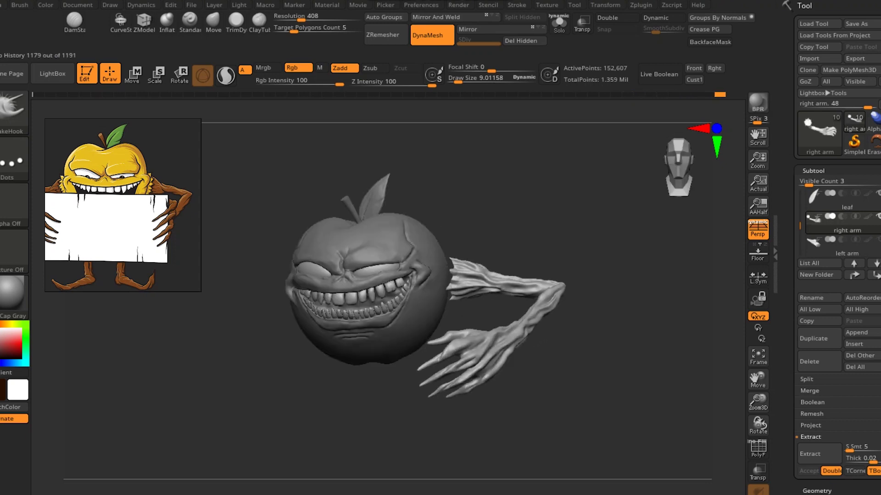
Orbit the model and select the arm piece's entry in the Subtool list
mouse_move(358, 404)
mouse_down()
mouse_move(374, 304)
mouse_move(404, 293)
mouse_up()
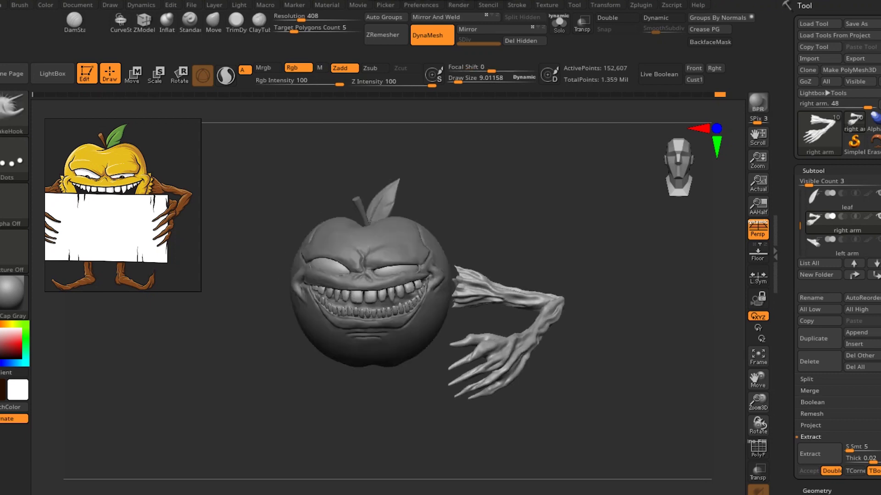
click(839, 243)
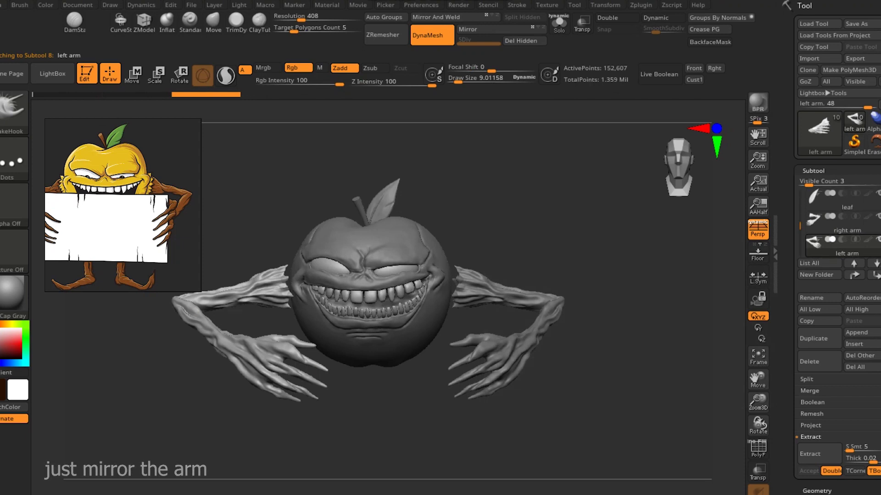
scroll(840, 225, down, 2)
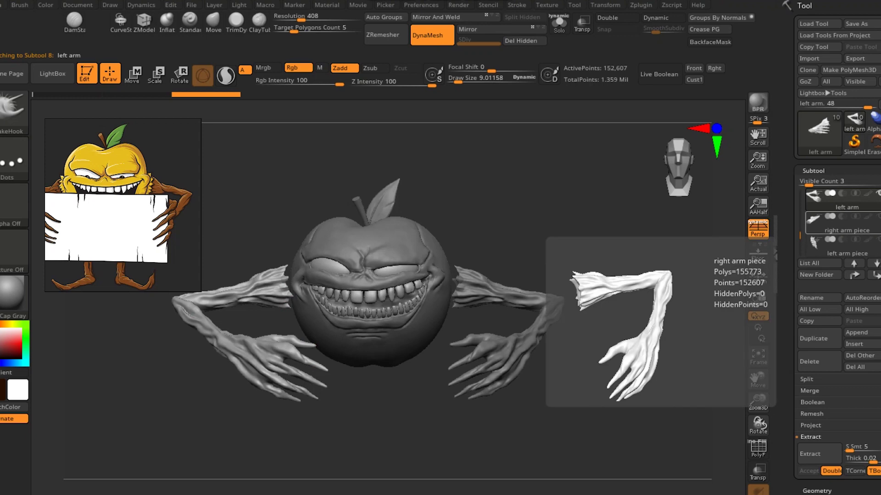
Solo the right arm piece, mask and isolate its torn end, and fill the opening
click(839, 225)
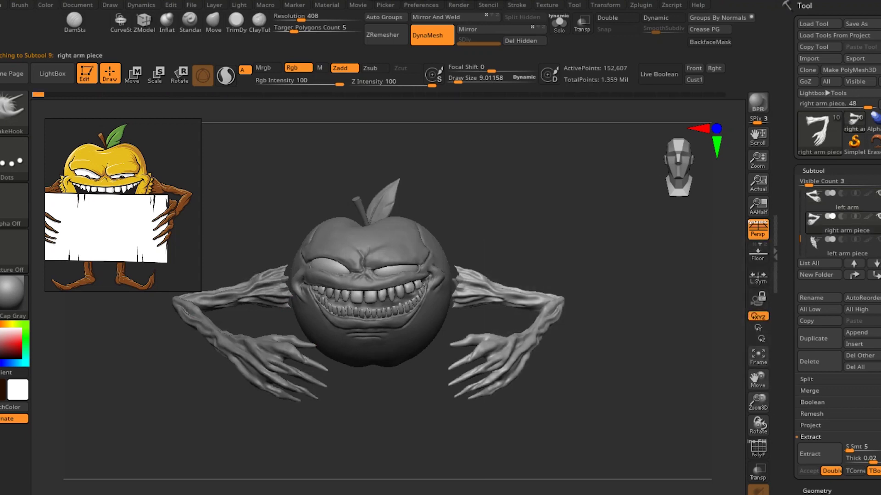
click(559, 23)
ctrl+drag(427, 254, 429, 296)
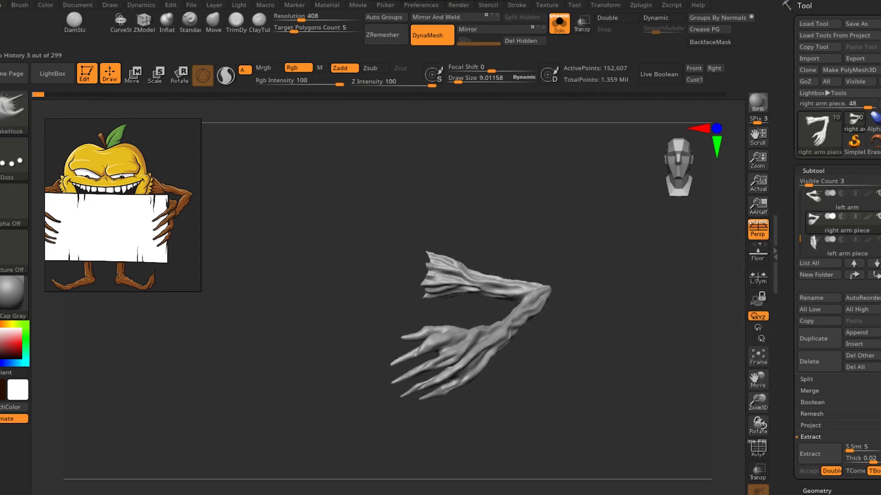
ctrl+shift+click(429, 275)
ctrl+shift+click(505, 207)
ctrl+shift+click(429, 275)
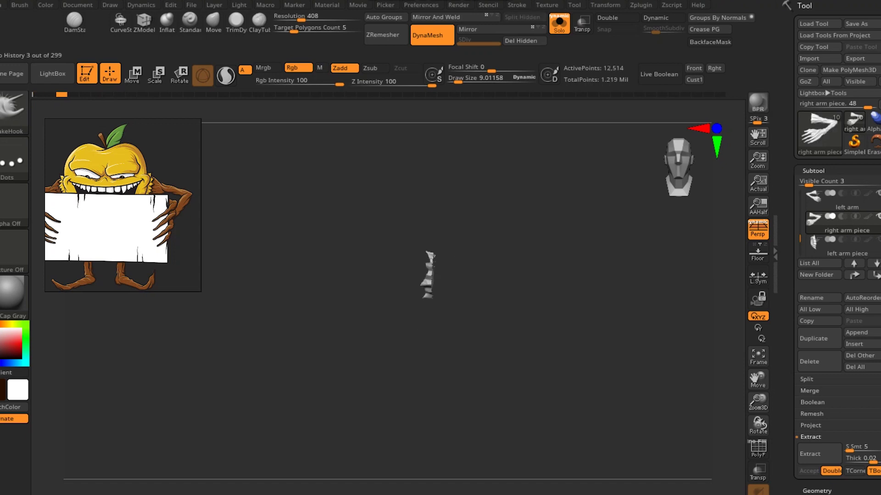
mouse_move(528, 357)
mouse_down()
mouse_move(576, 357)
mouse_move(566, 354)
mouse_up()
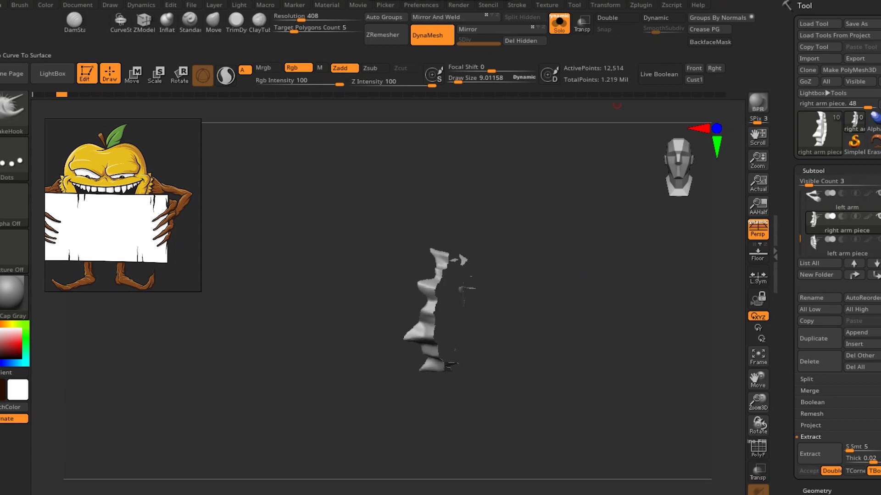
drag(61, 94, 97, 94)
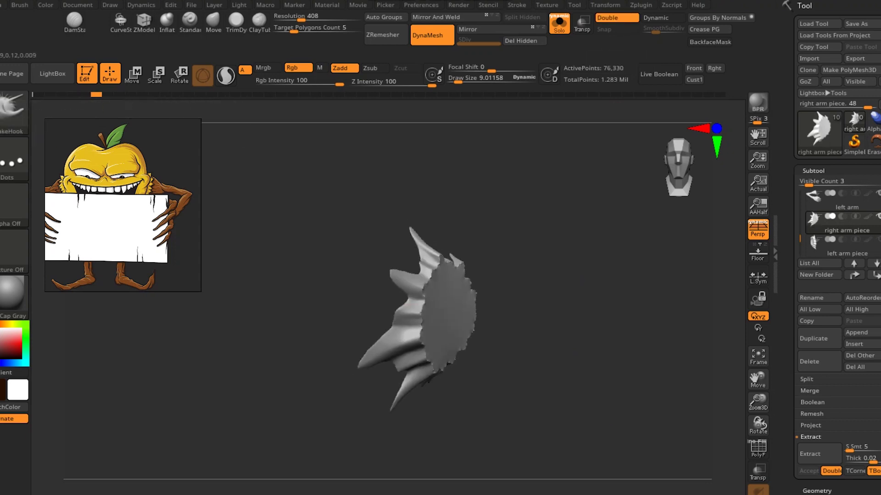
Advance the end piece's Undo History to step 193 while orbiting, then turn Solo off
drag(565, 353, 573, 354)
drag(202, 230, 206, 228)
drag(119, 94, 200, 94)
drag(460, 408, 499, 413)
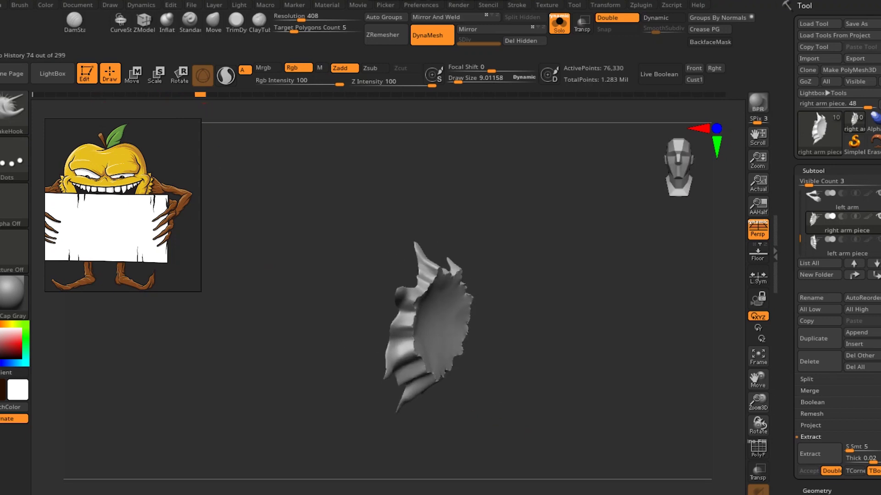
drag(200, 94, 223, 94)
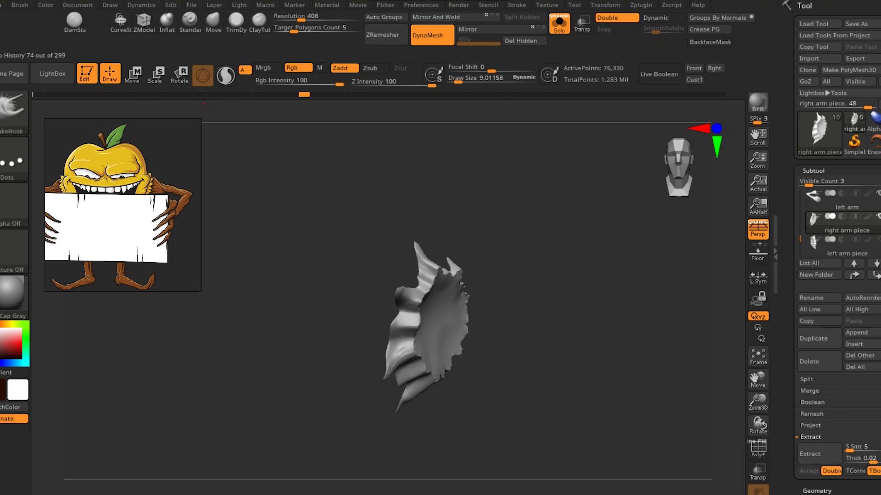
drag(362, 94, 373, 94)
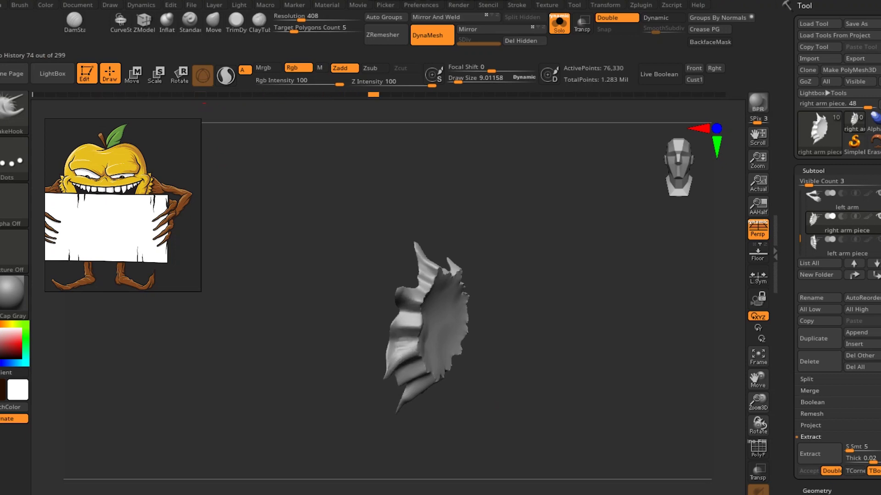
drag(516, 432, 524, 432)
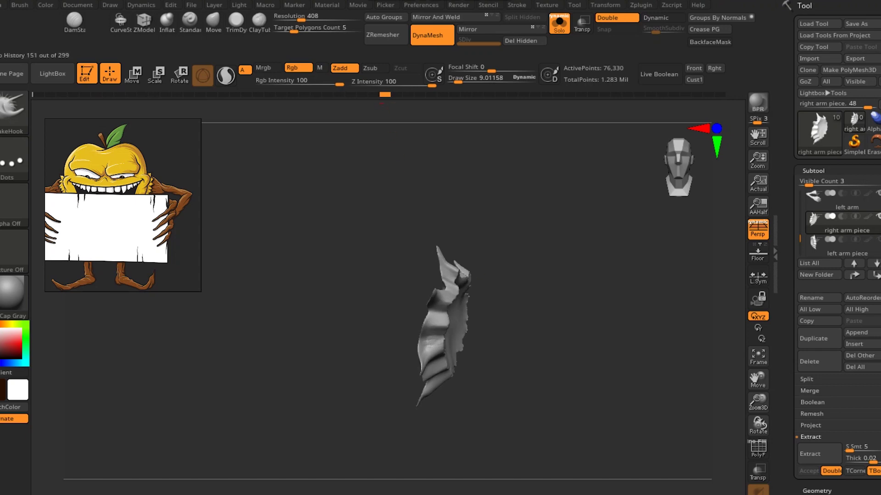
drag(431, 94, 477, 94)
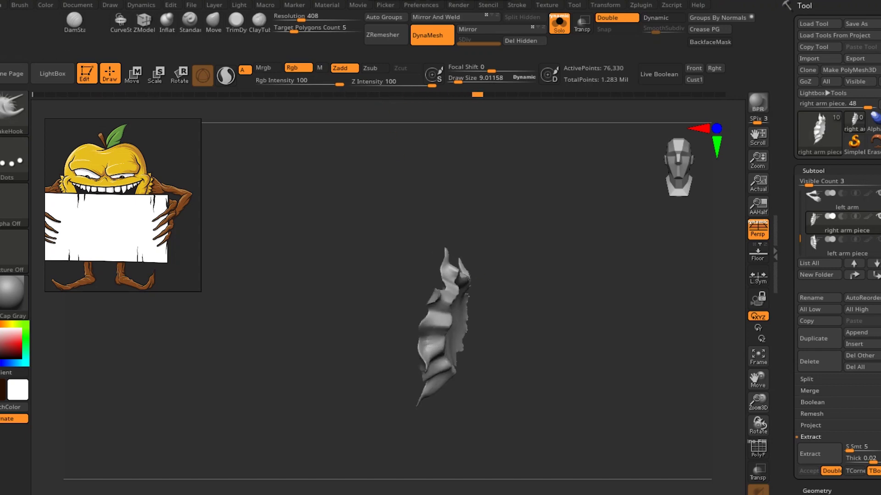
drag(515, 412, 541, 413)
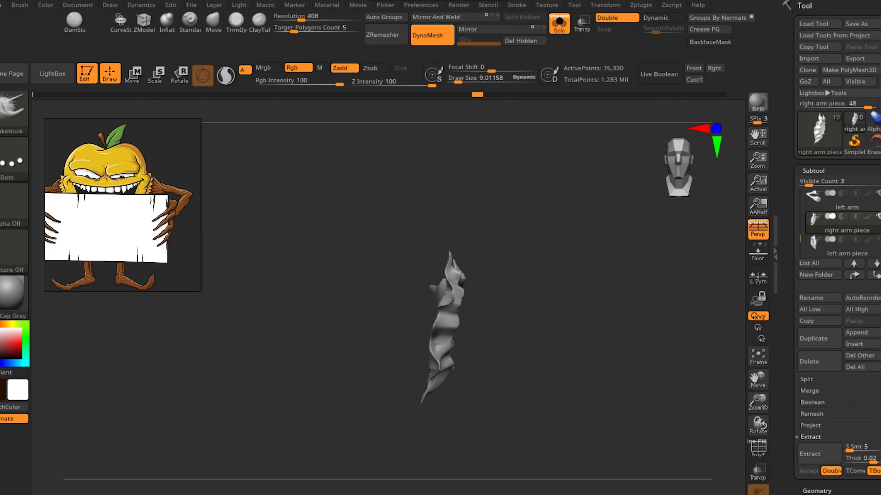
drag(477, 94, 708, 94)
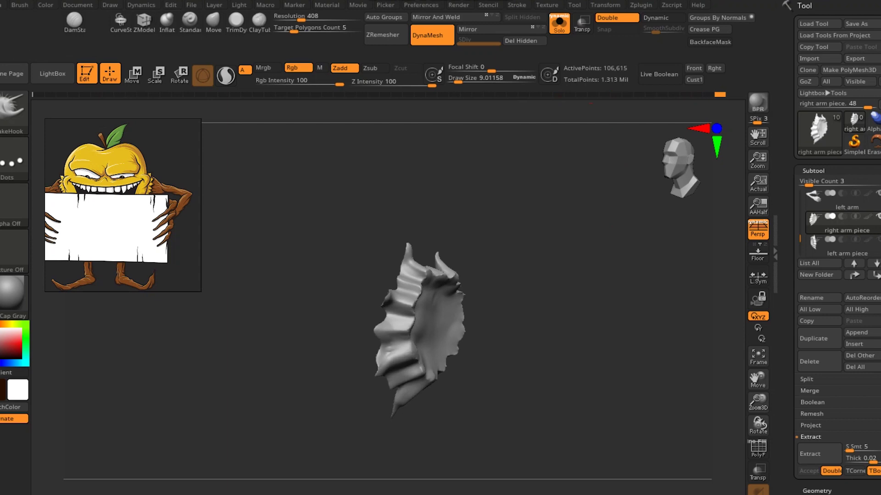
key(shift+ctrl+s)
key(shift+ctrl+s)
key(shift+ctrl+s)
key(shift+ctrl+s)
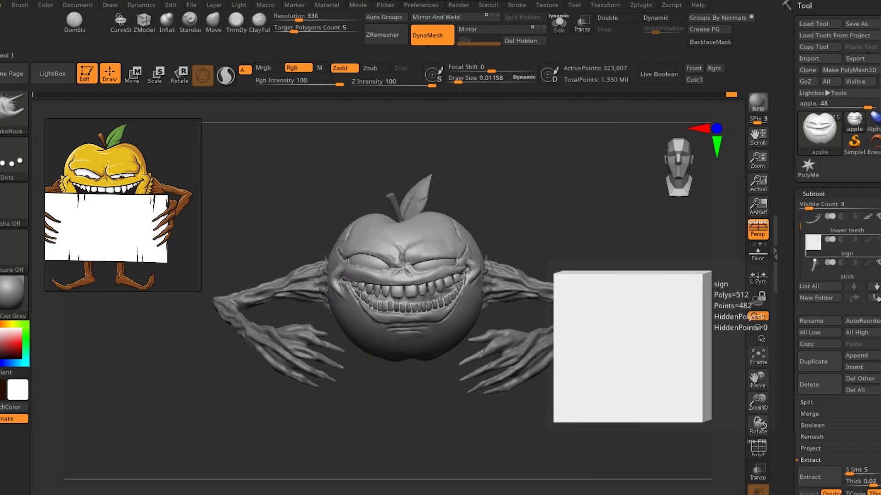
Select the sign subtool, solo it, and turn it to a straight front view
click(826, 242)
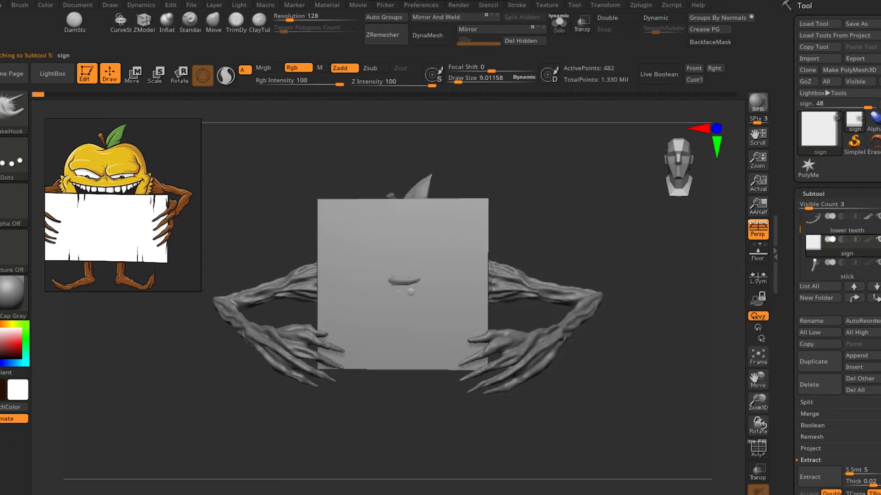
drag(619, 275, 573, 344)
click(559, 23)
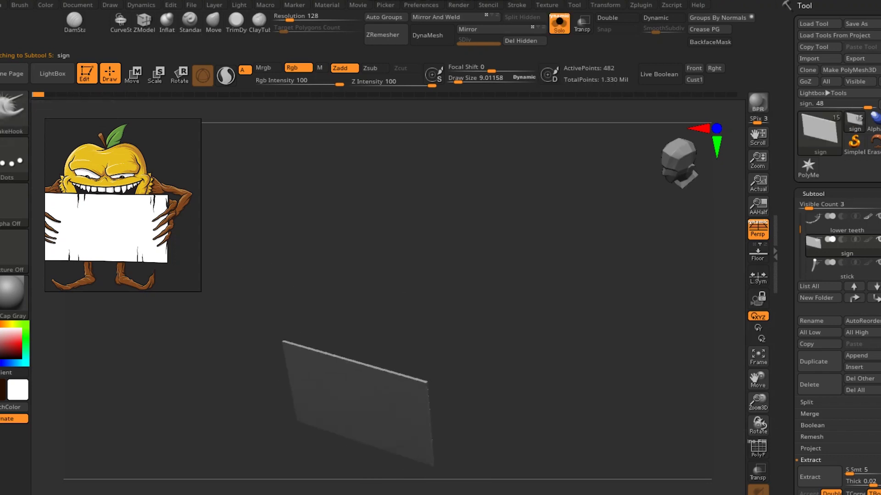
drag(551, 321, 505, 298)
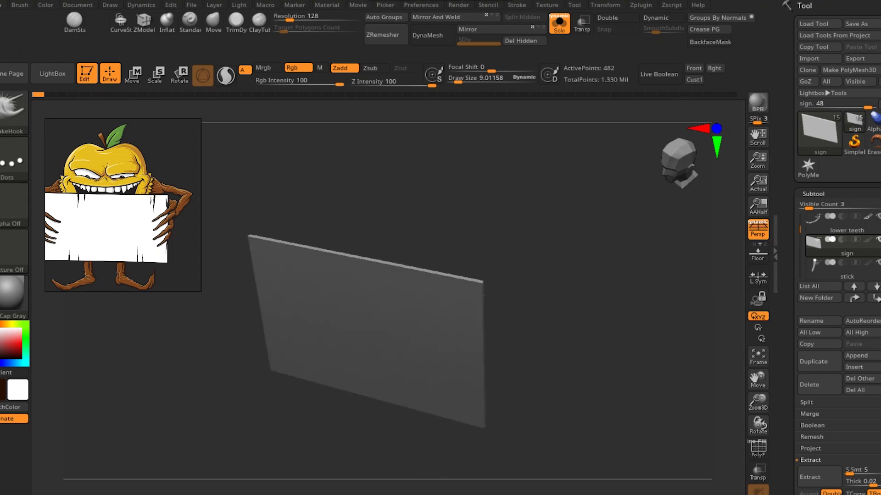
shift+drag(573, 348, 628, 348)
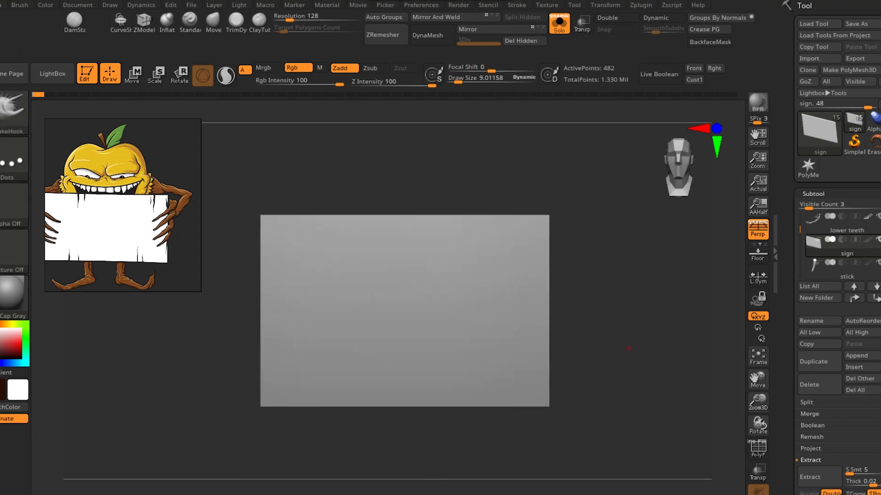
Show PolyFrame and redo the sign's widening with extra edge loops
key(shift+f)
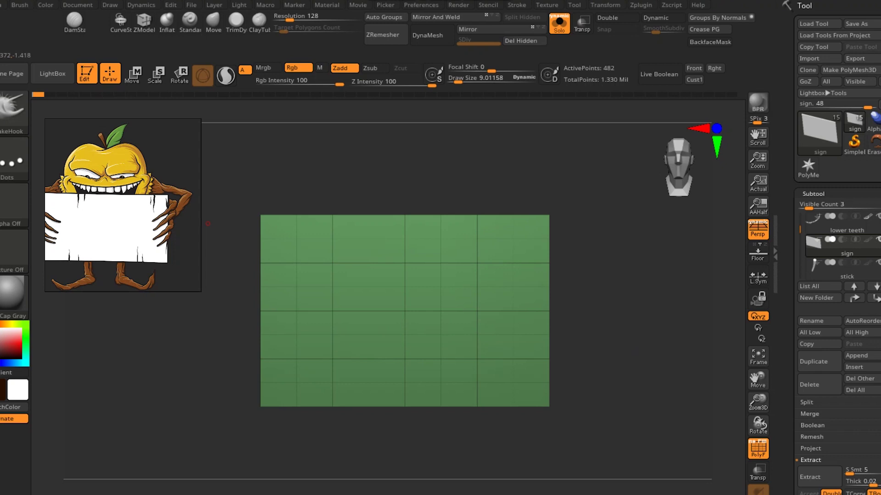
key(ctrl+shift+z)
key(ctrl+shift+z)
key(ctrl+shift+z)
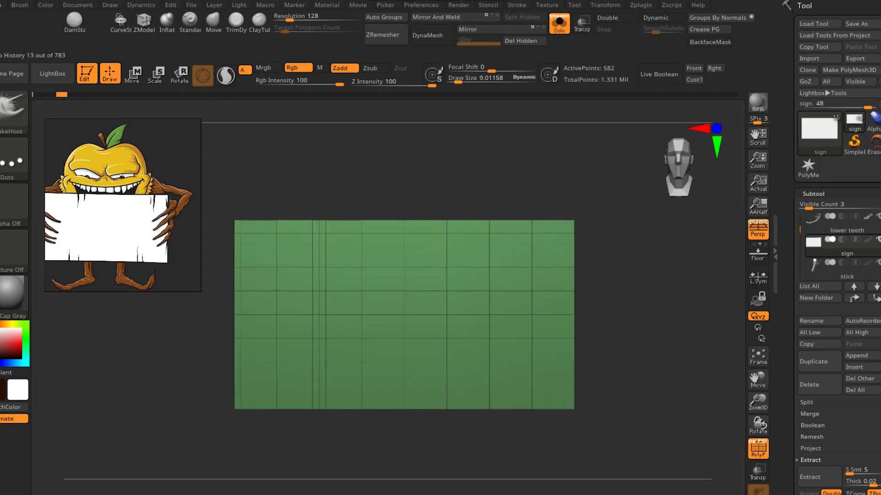
key(shift+f)
key(shift+f)
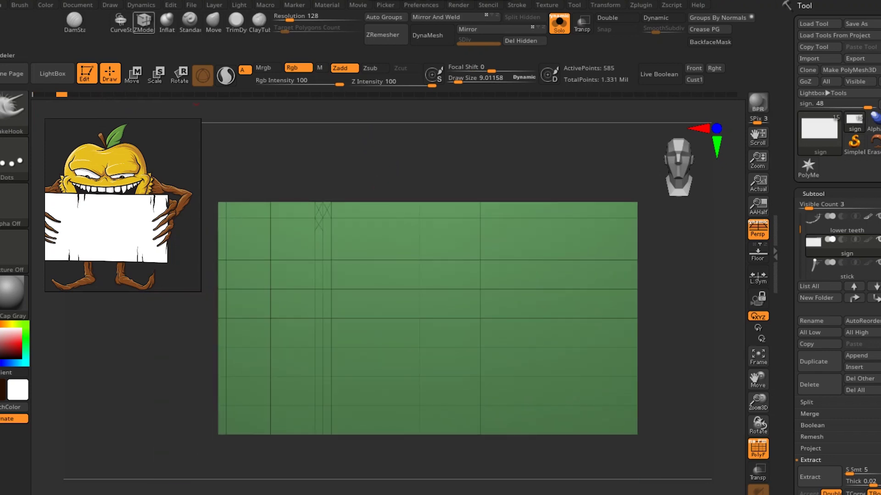
In ZModeler, insert a notch point on the sign's top edge with Double enabled
click(143, 21)
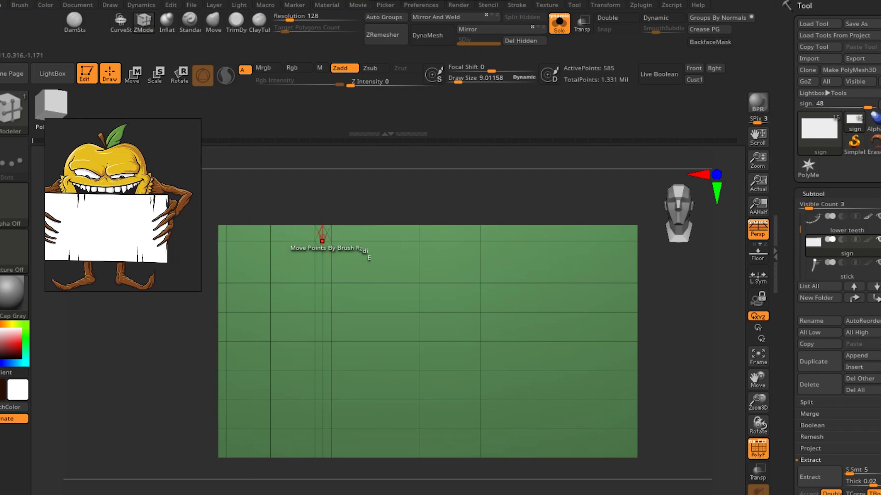
key(space)
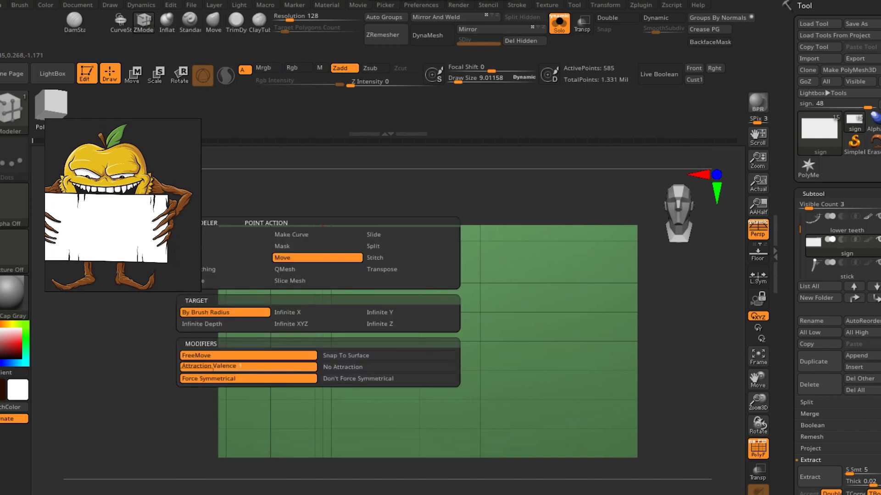
key(space)
mouse_move(343, 95)
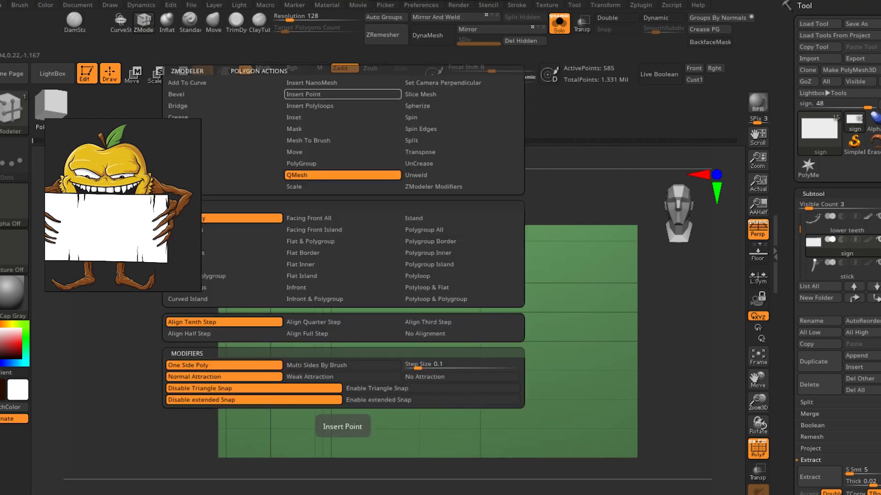
click(321, 94)
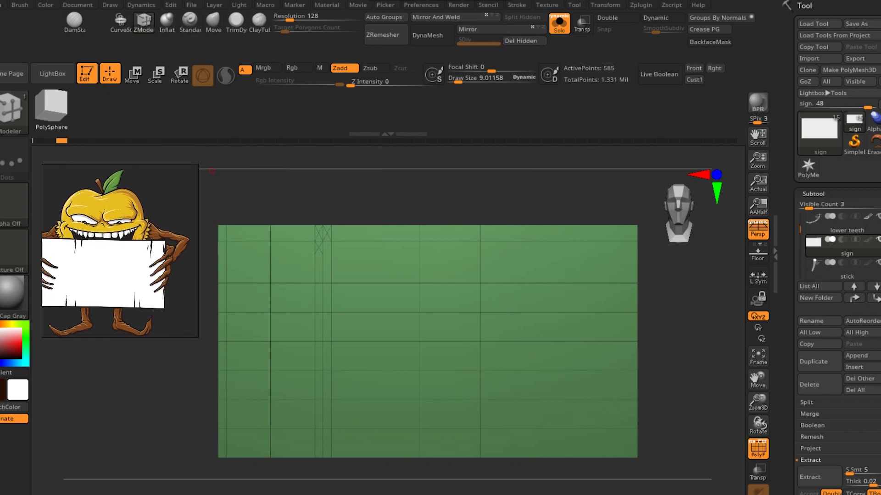
click(323, 230)
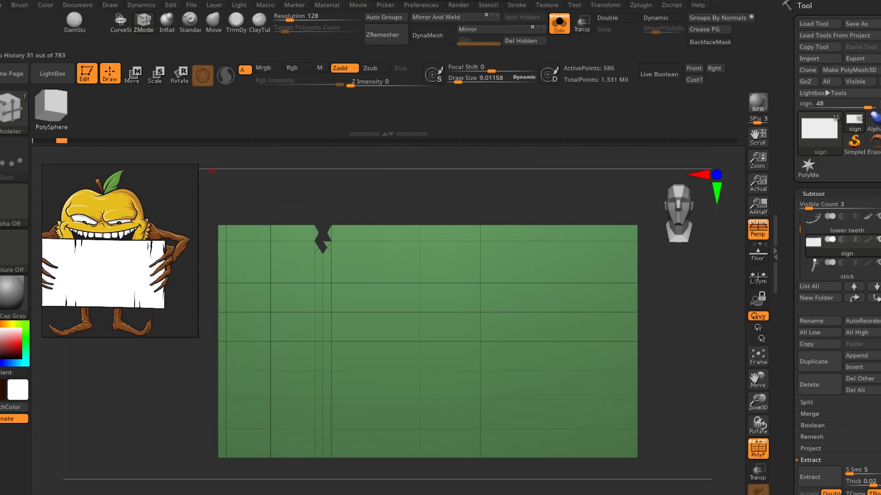
click(607, 17)
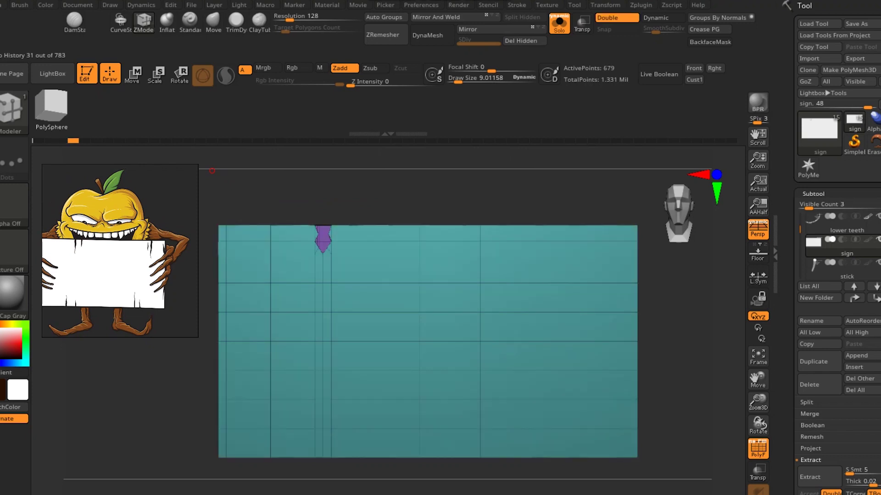
drag(390, 201, 389, 204)
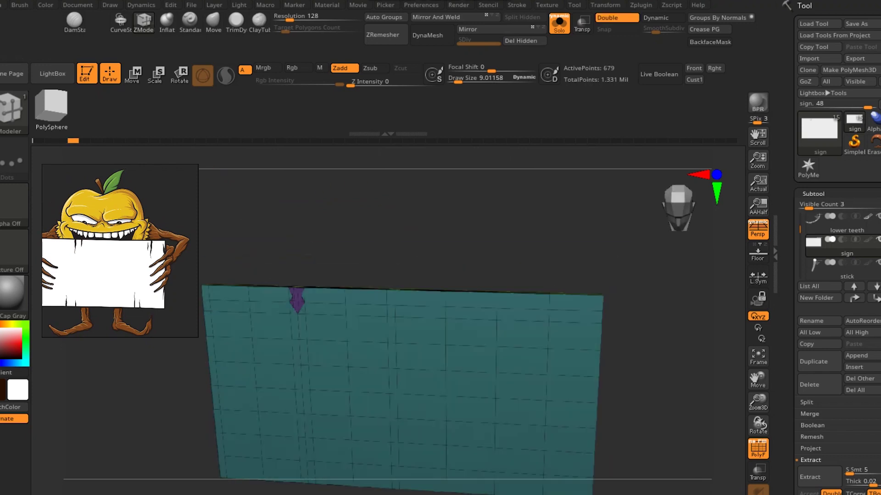
key(ctrl+shift+z)
key(ctrl+shift+z)
key(ctrl+shift+z)
key(ctrl+shift+z)
key(ctrl+shift+z)
key(ctrl+shift+z)
key(ctrl+shift+z)
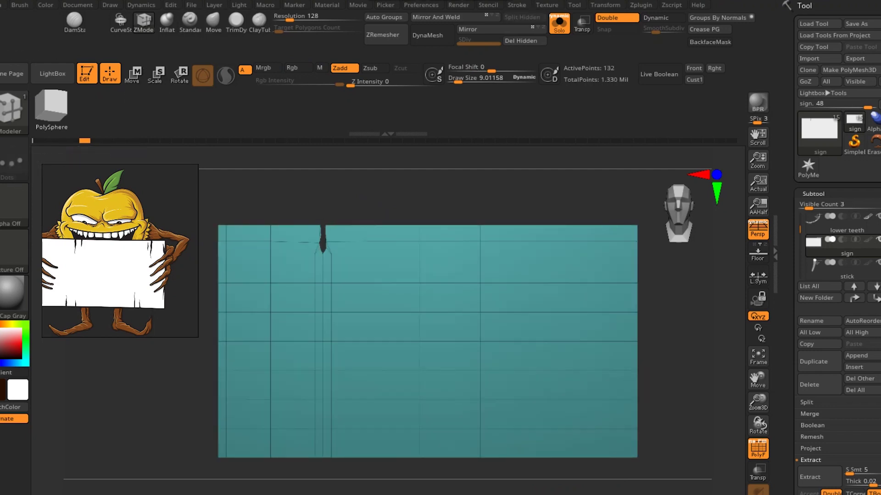
Smooth the plane's edge spacing and add horizontal edge loops near the sign's top
click(372, 321)
click(459, 233)
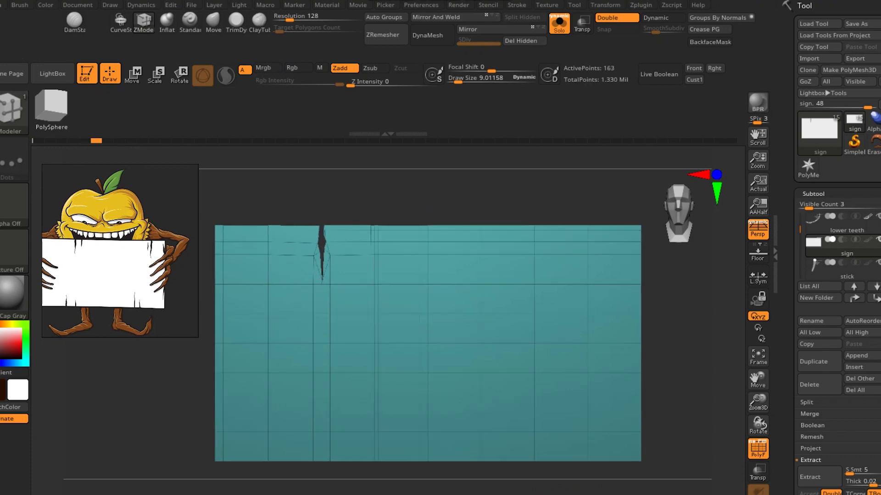
key(shift)
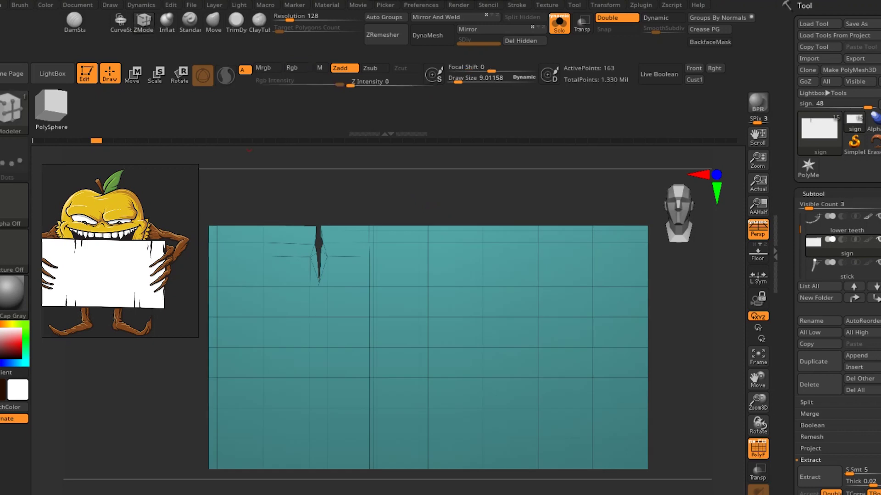
click(373, 234)
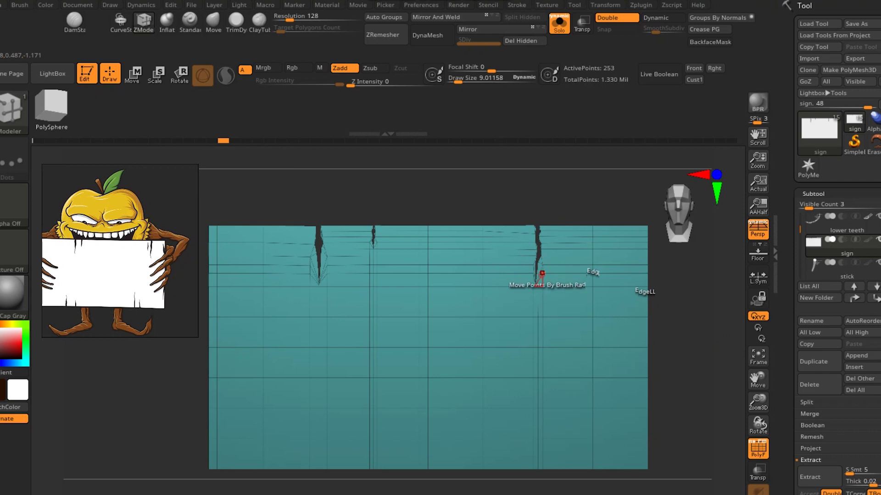
Redo an extra vertical edge loop and the jagged cracks along the sign's bottom edge
key(ctrl+shift+z)
key(ctrl+shift+z)
key(ctrl+shift+z)
key(ctrl+shift+z)
key(ctrl+shift+z)
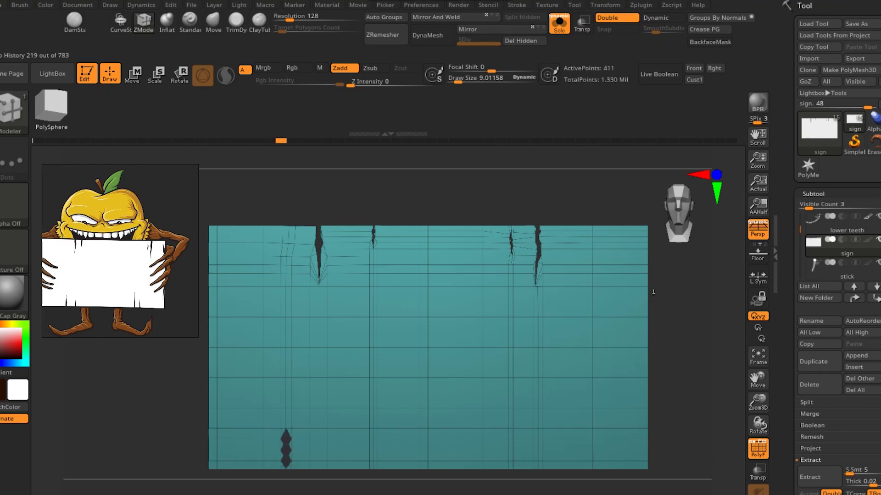
key(ctrl+shift+z)
key(ctrl+shift+z)
key(ctrl+shift+z)
key(ctrl+shift+z)
key(ctrl+shift+z)
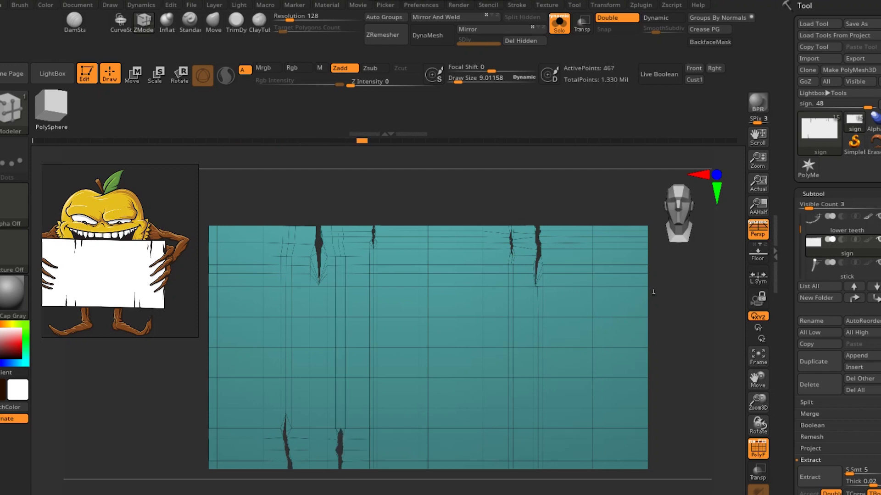
key(ctrl+shift+z)
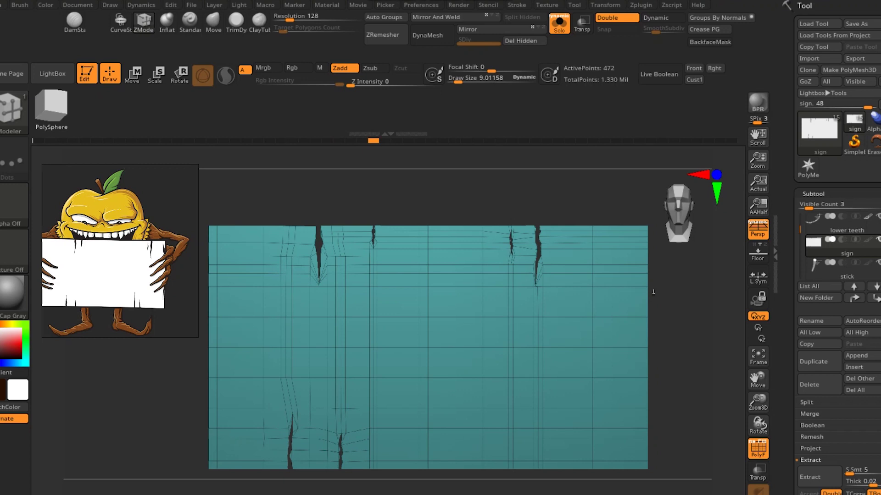
key(ctrl+shift+z)
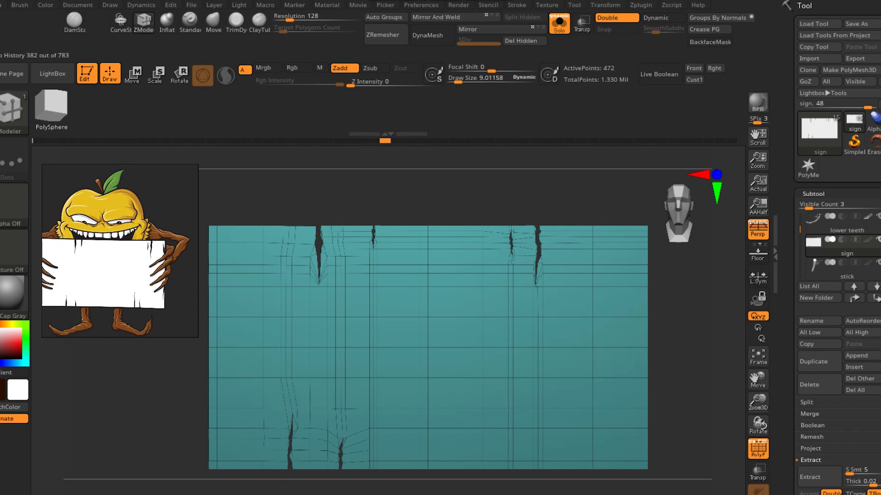
key(ctrl+shift+z)
key(ctrl+shift+z)
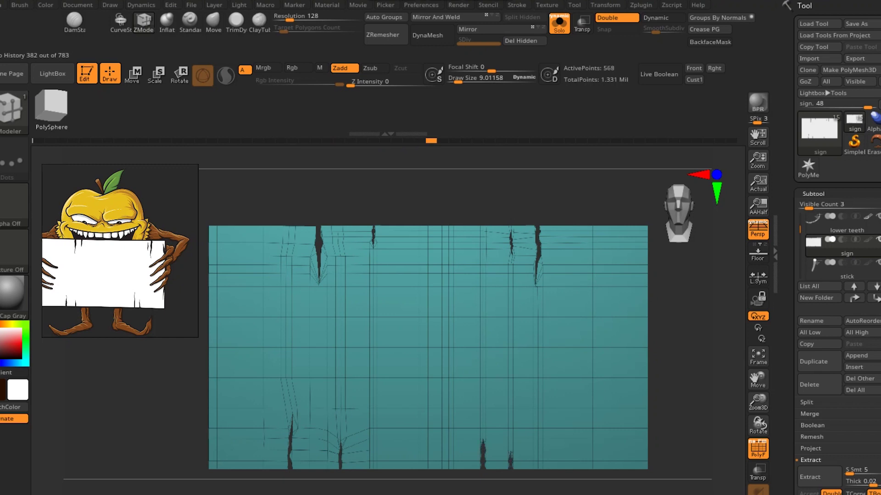
key(ctrl+shift+z)
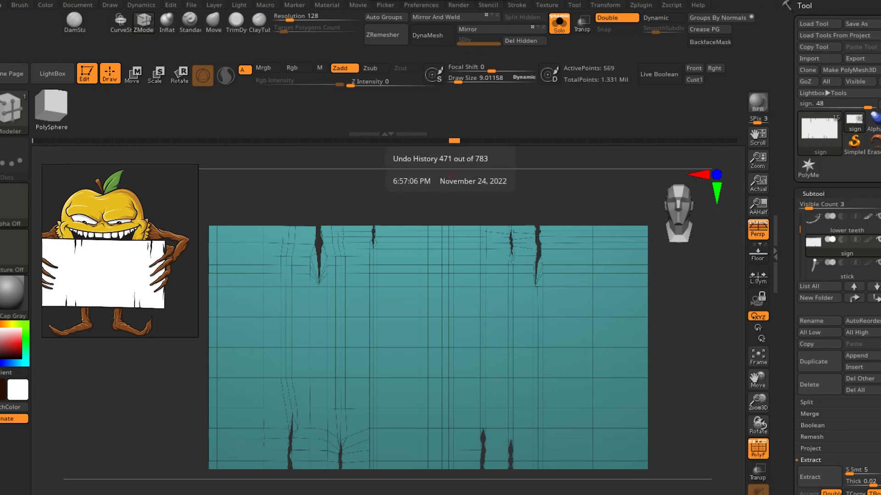
key(ctrl+shift+z)
key(ctrl+shift+z)
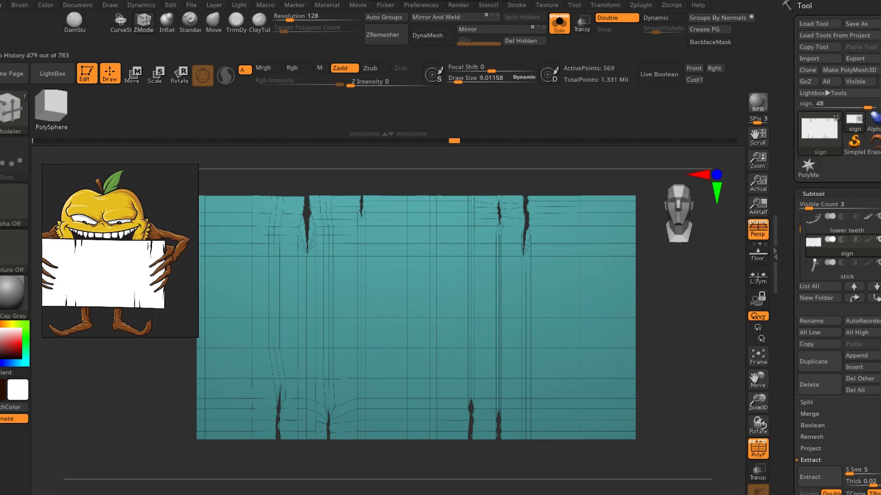
key(ctrl+shift+z)
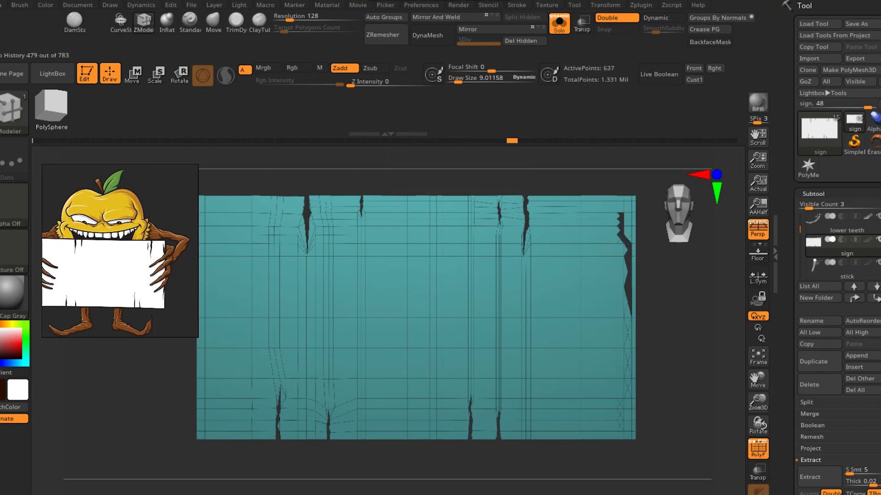
Cut jagged notches into the sign's right and left edges, then turn off PolyFrame
key(ctrl+shift+z)
key(ctrl+shift+z)
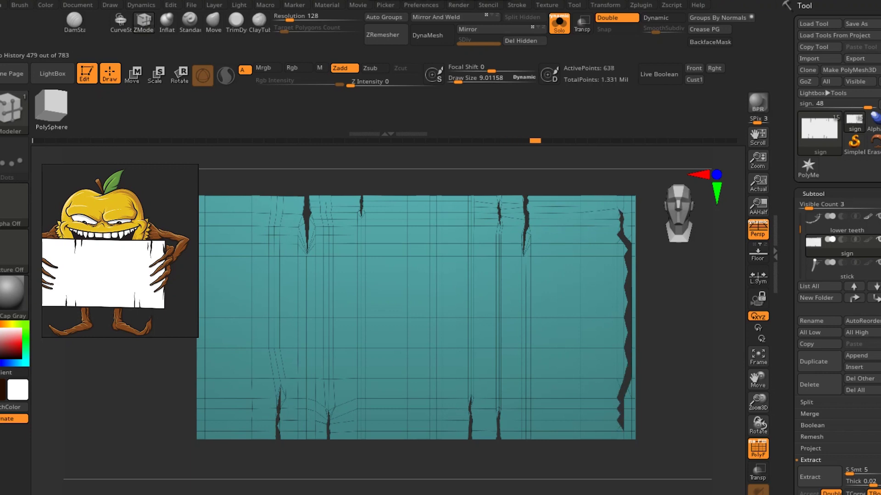
key(ctrl+shift+z)
key(ctrl+shift+z)
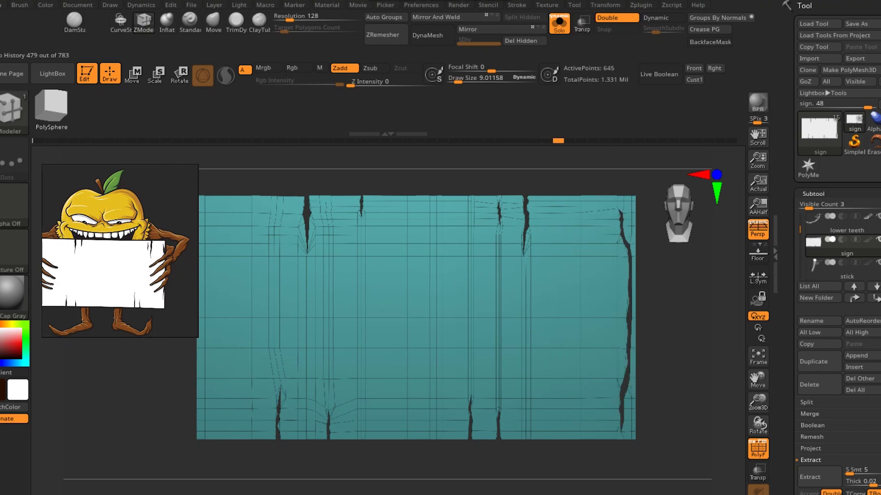
key(ctrl+shift+z)
key(ctrl+shift+z)
key(ctrl+shift+z)
key(ctrl+shift+z)
key(ctrl+shift+z)
key(ctrl+shift+z)
key(ctrl+shift+z)
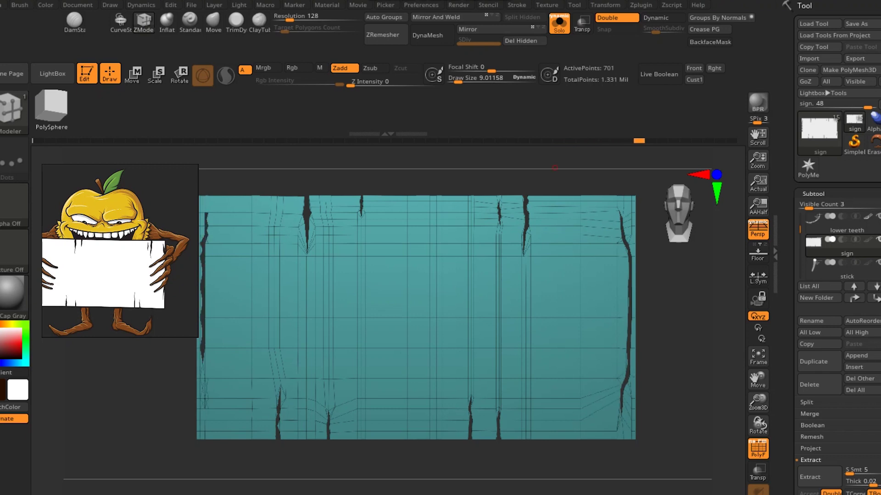
key(ctrl+shift+z)
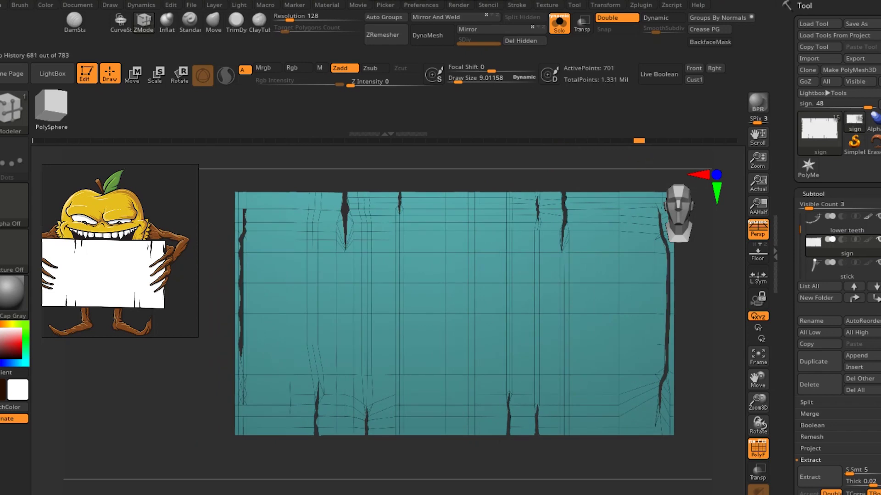
key(ctrl+shift+z)
key(ctrl+shift+z)
key(ctrl+shift+z)
key(ctrl+shift+z)
key(ctrl+shift+z)
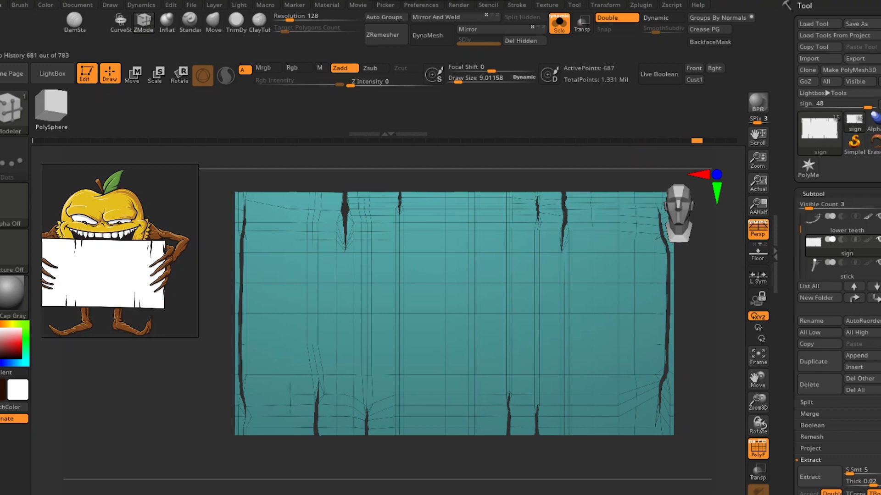
key(ctrl+shift+z)
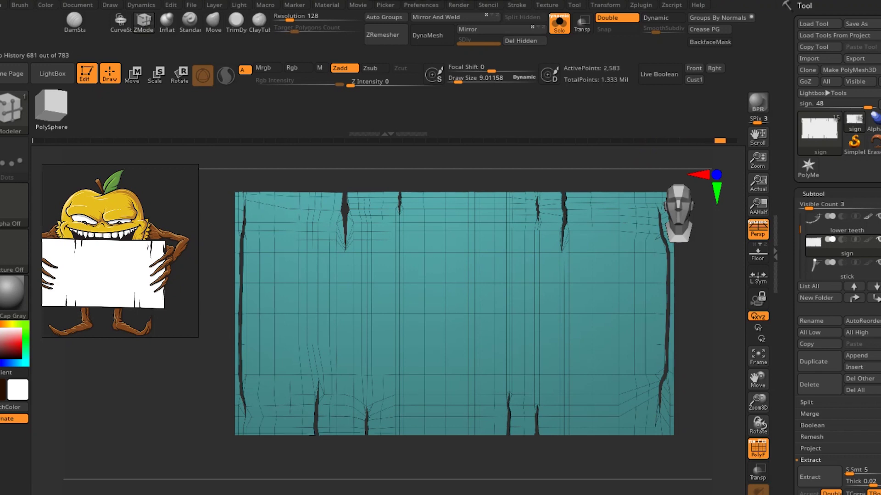
key(ctrl+shift+z)
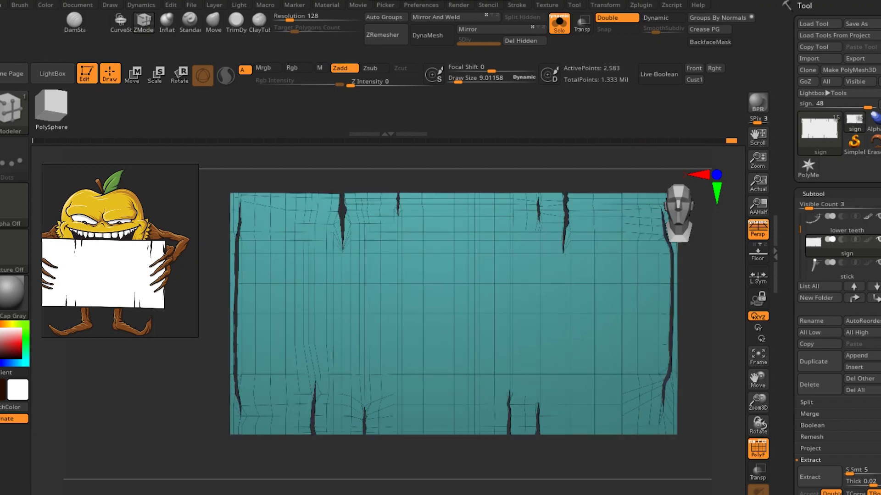
key(shift+f)
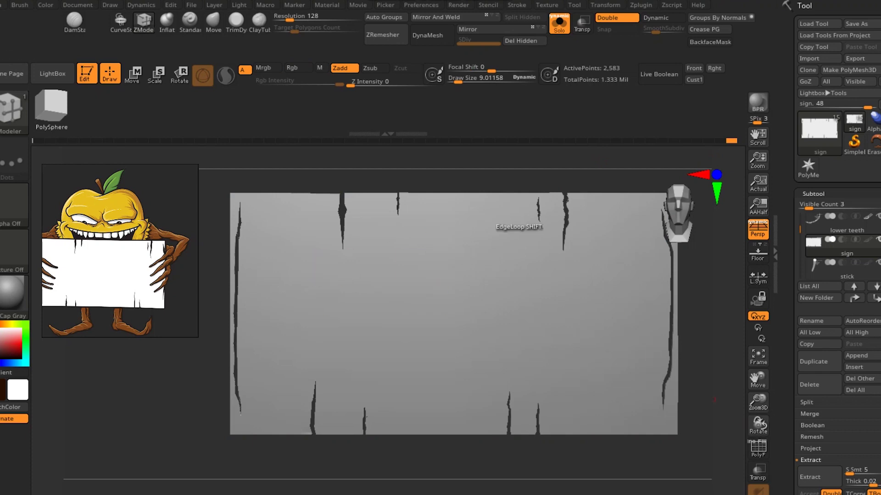
Switch to the DamStandard brush and zoom out to see the whole sign
key(b)
key(d)
key(s)
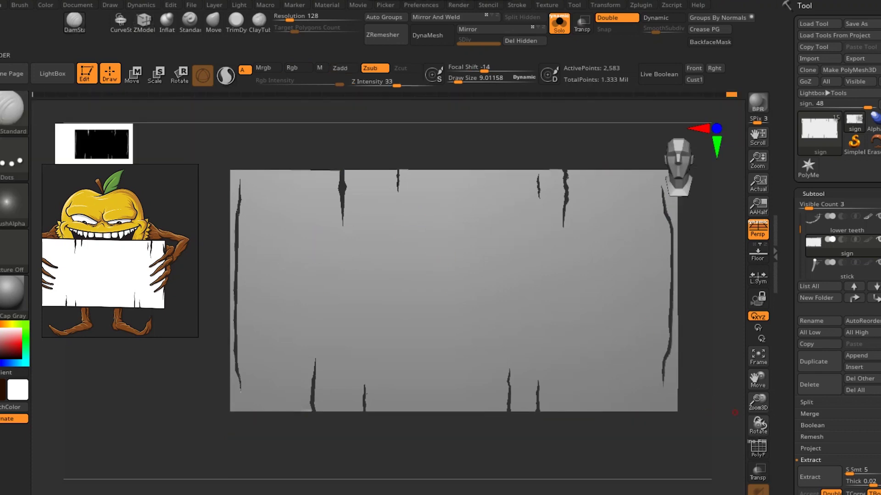
alt+drag(721, 391, 629, 361)
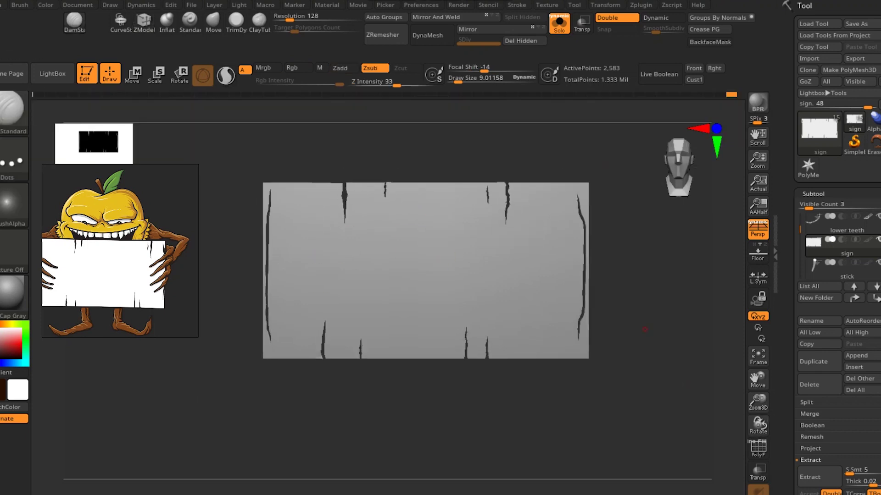
Turn off Solo, frame the whole monster at an angle, and select the right arm subtool
click(559, 23)
mouse_move(662, 394)
alt+mouse_down()
mouse_move(663, 423)
mouse_move(664, 394)
mouse_move(660, 408)
alt+mouse_up()
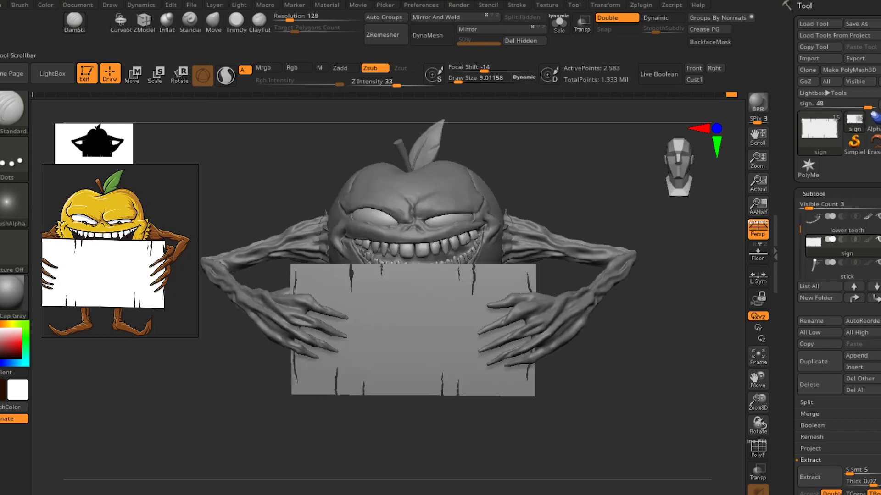
mouse_move(640, 268)
mouse_down()
mouse_move(456, 369)
mouse_move(458, 353)
mouse_up()
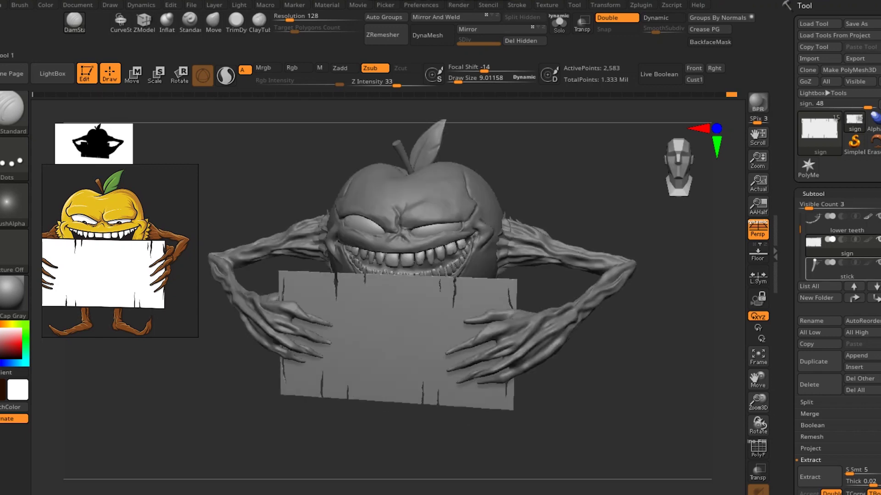
scroll(839, 243, up, 3)
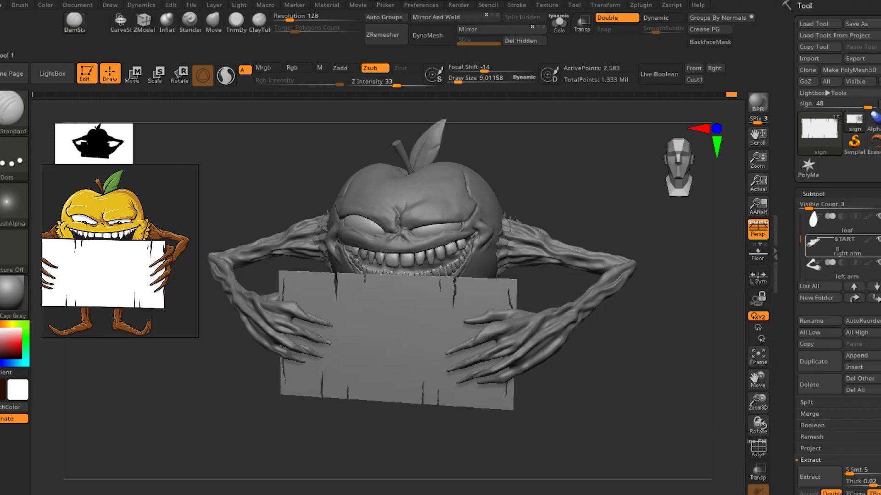
click(846, 247)
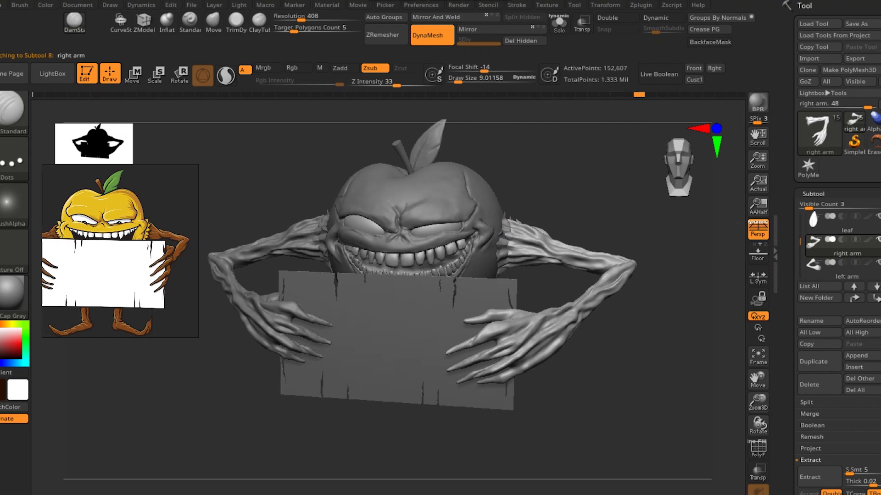
Zoom in on the face, sign and arm, then redo two steps lowering the right arm across the sign
alt+right_drag(627, 220, 627, 185)
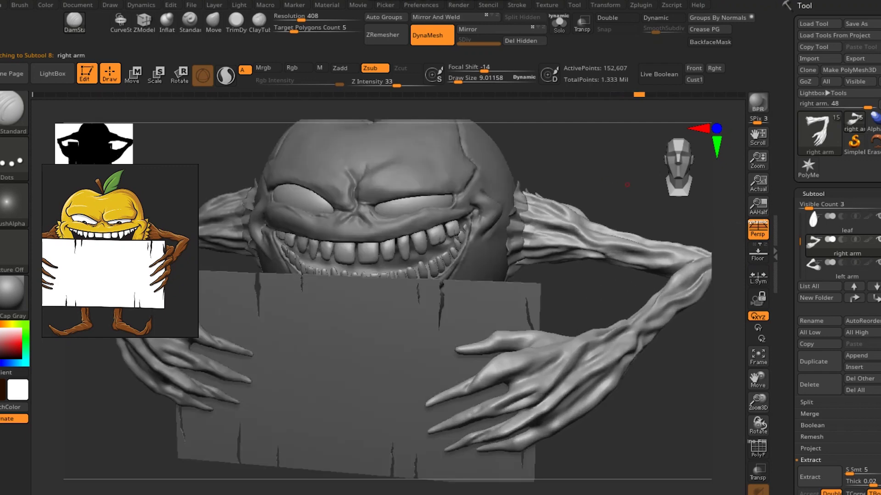
drag(627, 185, 630, 215)
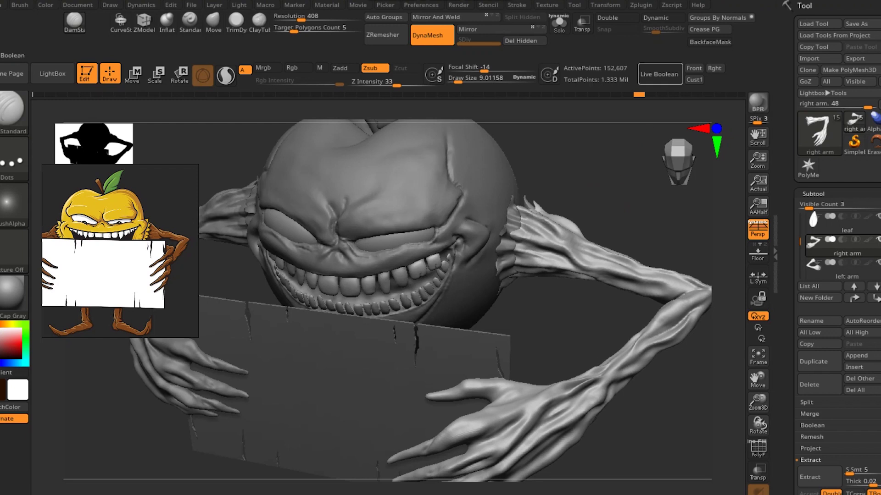
alt+right_drag(629, 216, 628, 192)
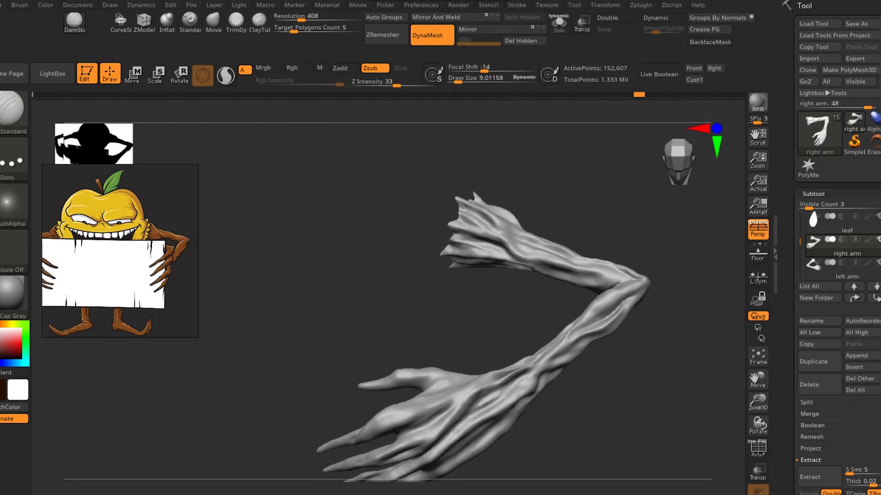
key(ctrl+shift+z)
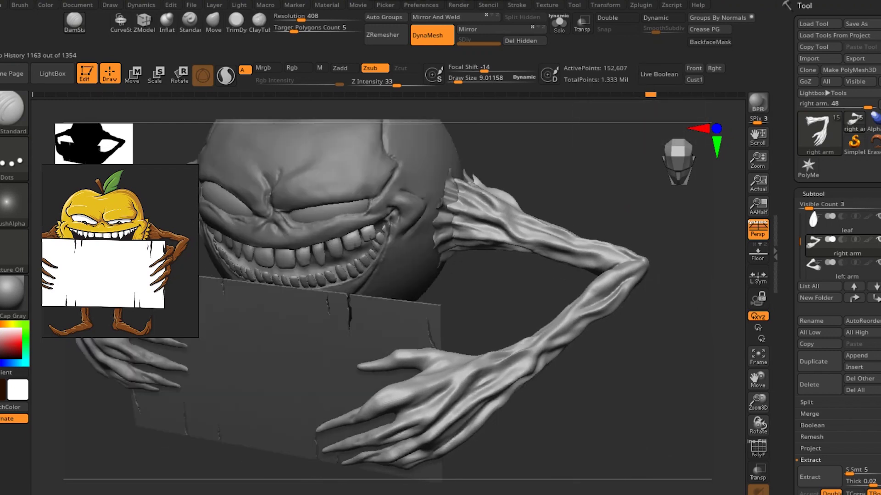
key(ctrl+shift+z)
key(ctrl+shift+z)
key(ctrl+shift+z)
Orbit around the character while redoing two steps that reshape the right arm's grip
mouse_move(459, 298)
right_down()
mouse_move(479, 347)
mouse_move(393, 396)
right_up()
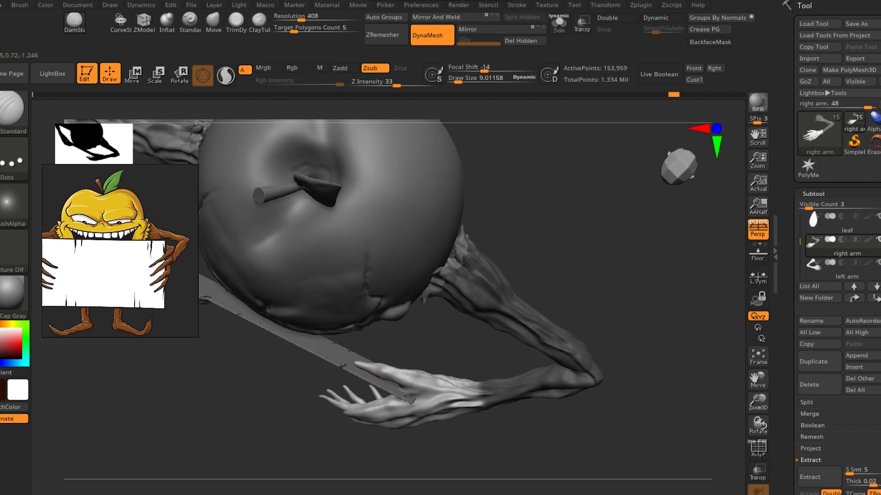
key(ctrl+shift+z)
key(ctrl+shift+z)
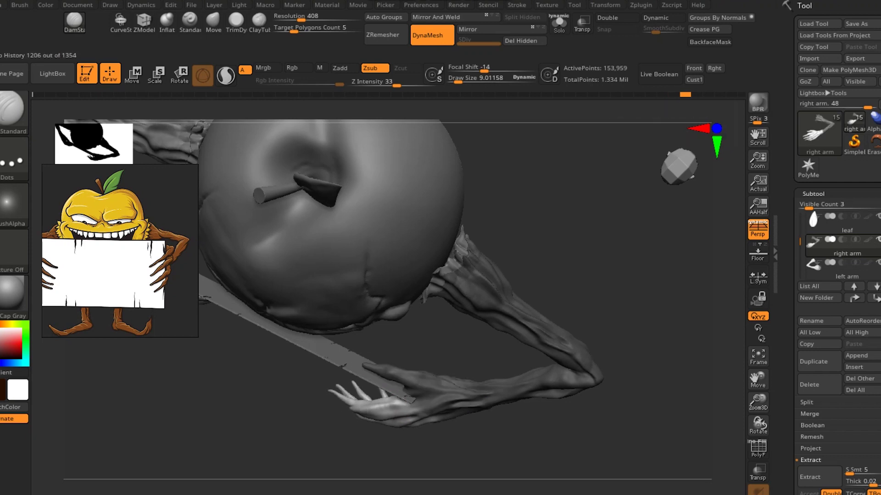
key(ctrl+shift+z)
right_drag(458, 413, 546, 369)
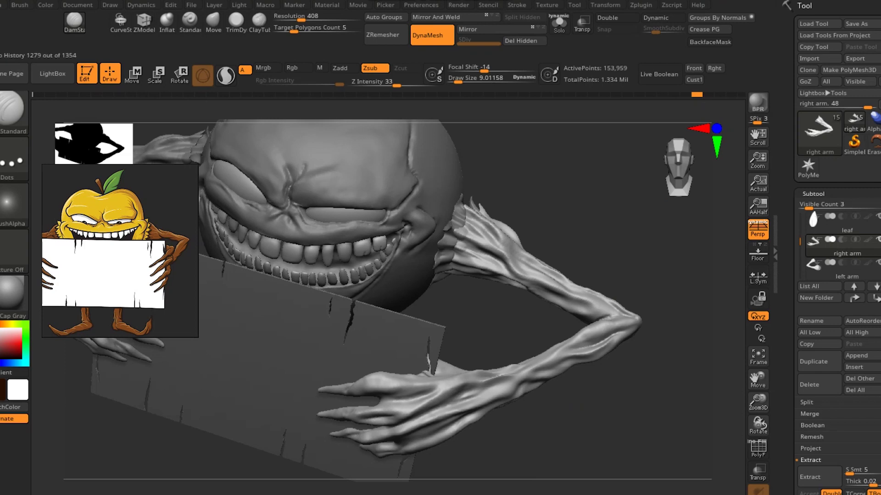
Redo five more history steps until the clawed fingers grip the sign's front
key(ctrl+shift+z)
key(ctrl+shift+z)
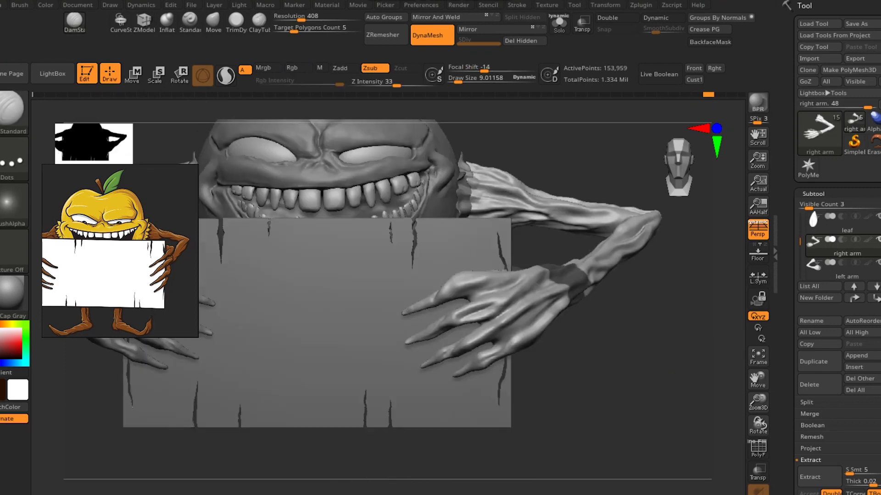
key(ctrl+shift+z)
key(ctrl+shift+z)
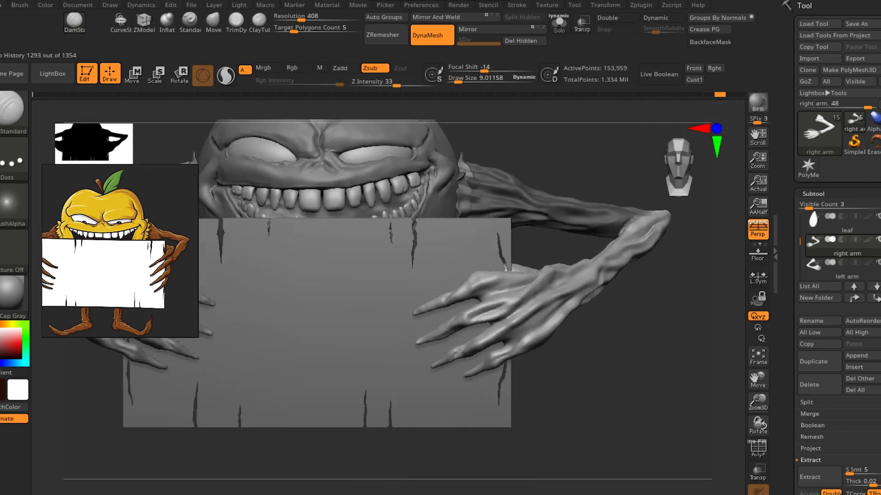
key(ctrl+shift+z)
key(ctrl+shift+z)
key(ctrl+shift+z)
key(ctrl+shift+z)
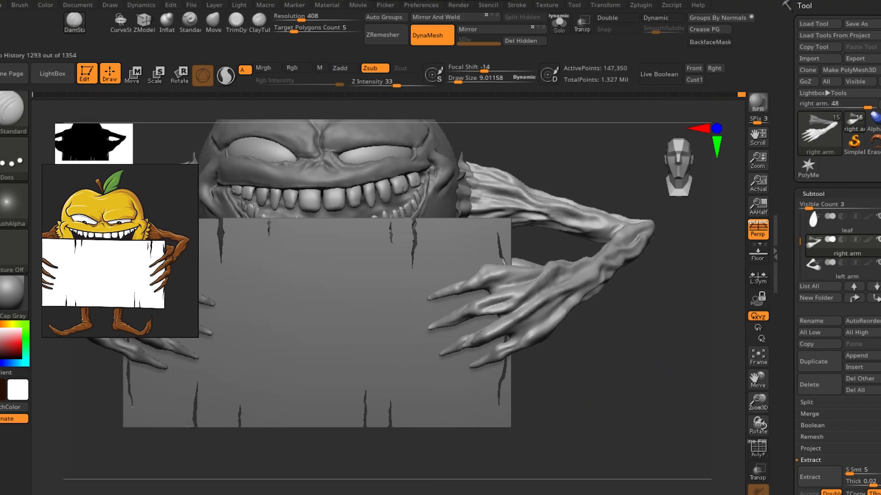
key(ctrl+shift+z)
key(ctrl+shift+z)
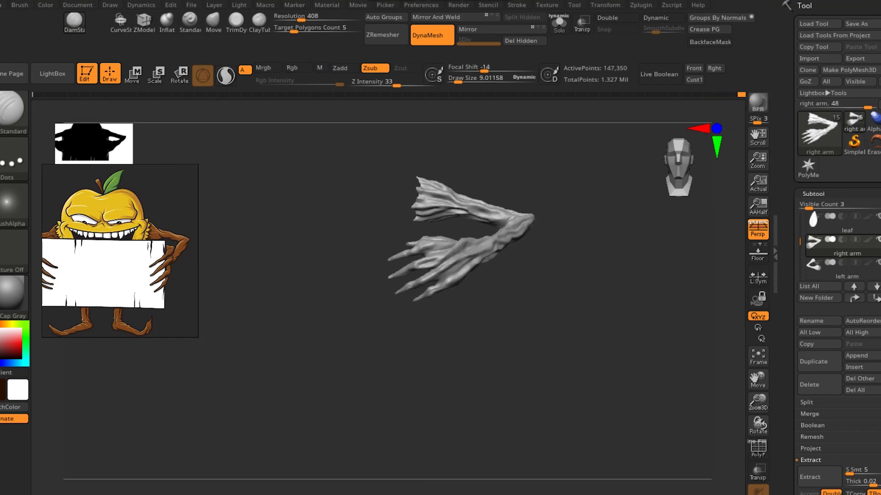
key(ctrl+shift+z)
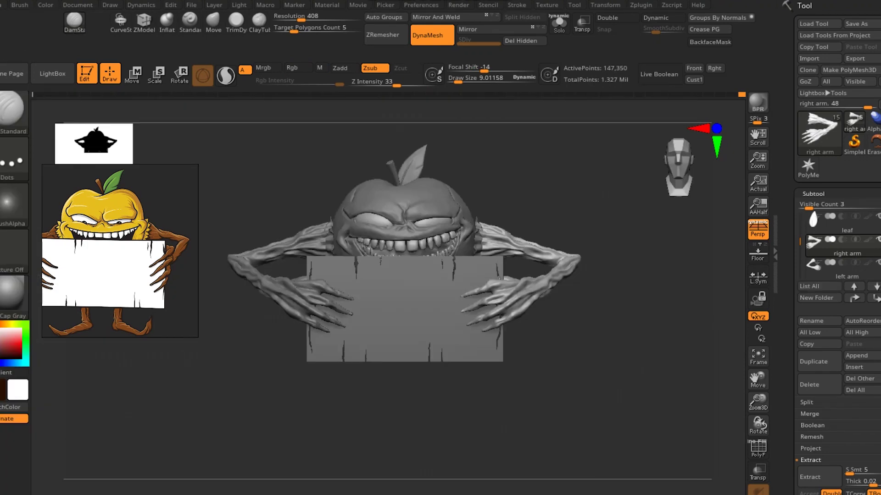
Select the left arm, then the right leg subtool, and show the right leg alone with Solo
click(840, 266)
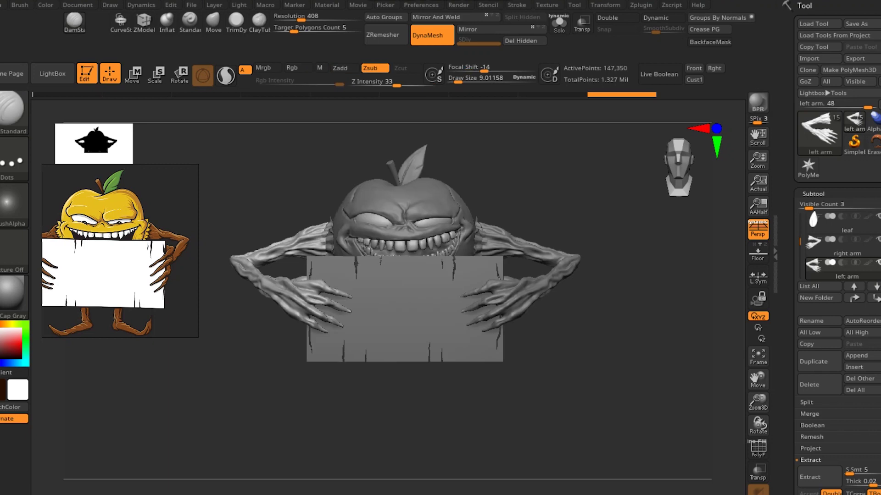
scroll(800, 246, down, 2)
scroll(799, 245, down, 2)
scroll(800, 245, down, 1)
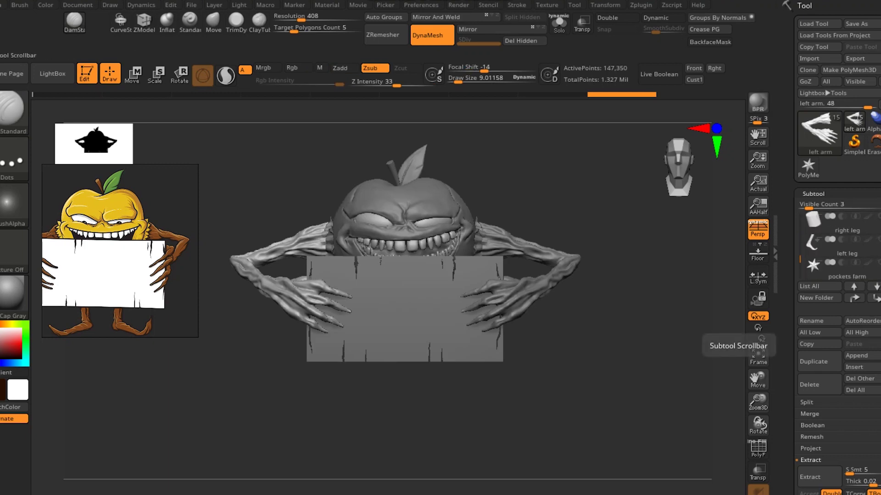
click(813, 220)
click(559, 22)
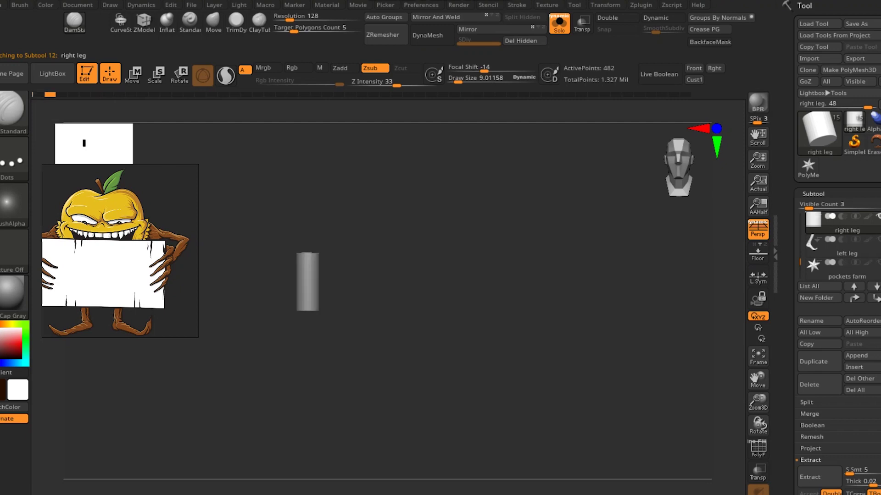
Turn Solo off to show the whole character, then toggle LightBox on and off
click(559, 23)
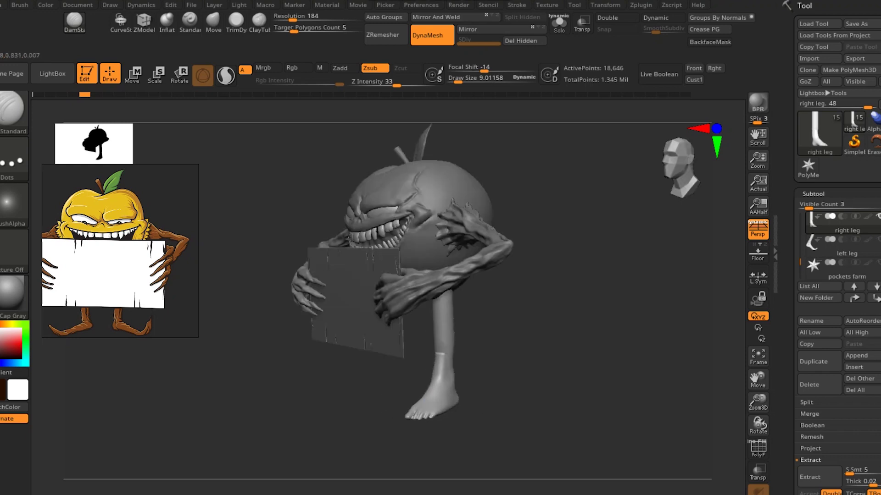
click(53, 73)
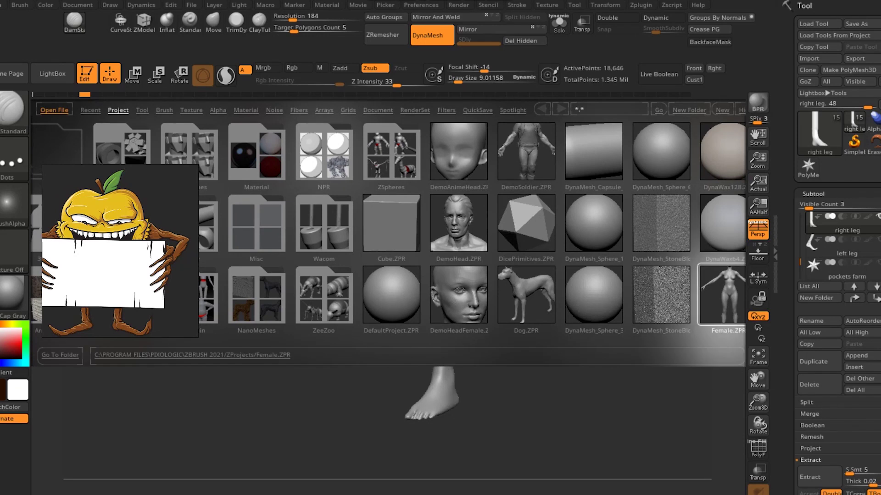
click(52, 73)
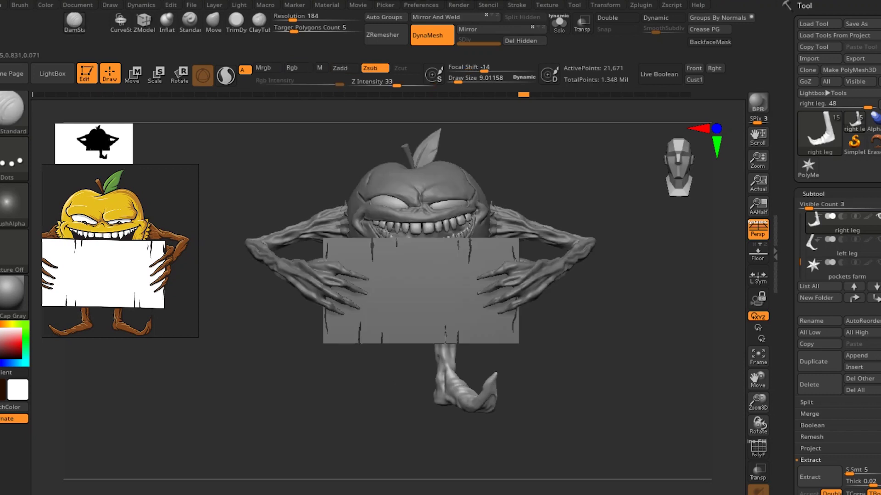
Slide the right leg's Undo History forward to its bent, clawed-foot state and rotate to inspect it
click(581, 95)
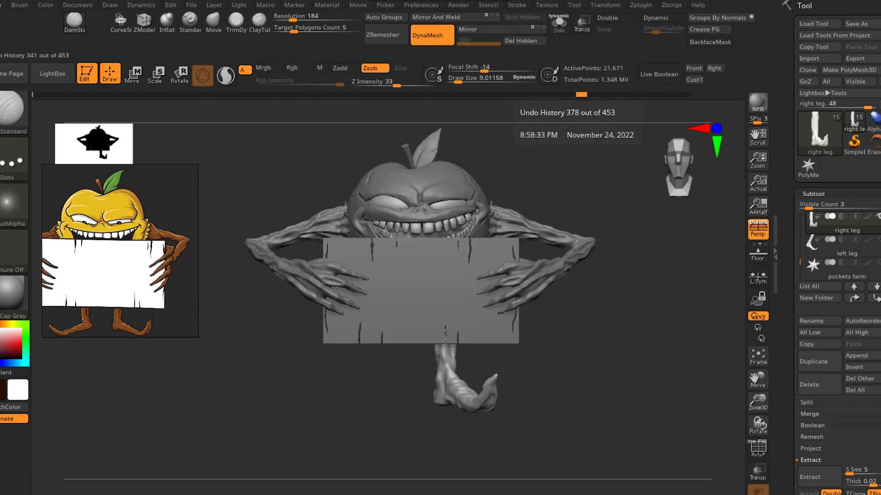
click(559, 23)
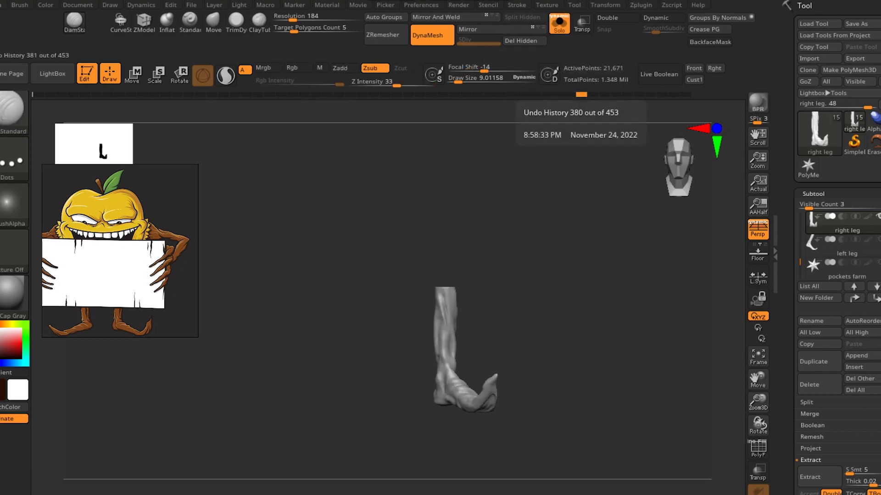
click(616, 94)
drag(627, 94, 684, 94)
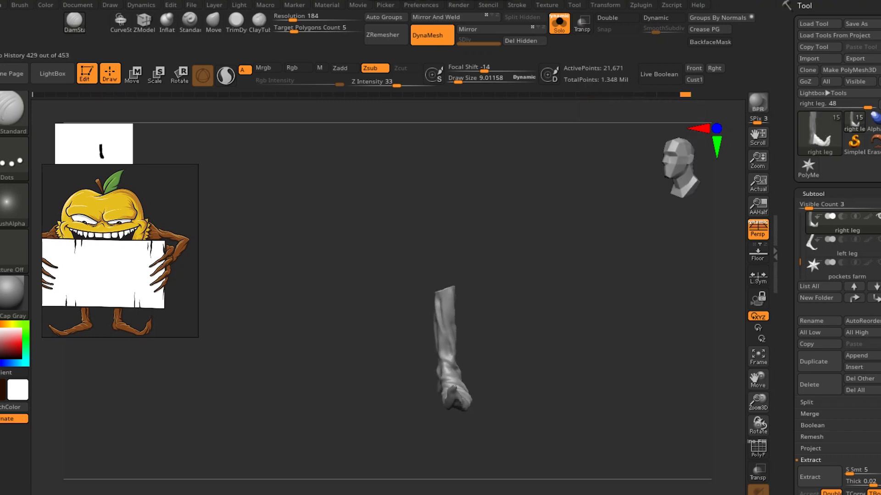
shift+drag(573, 321, 505, 321)
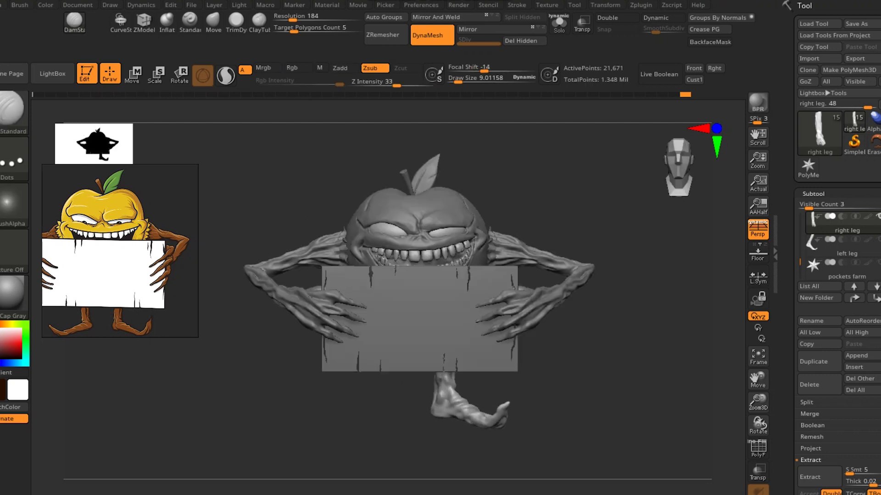
Select the left leg subtool, then make the pockets farm star subtool active
click(844, 245)
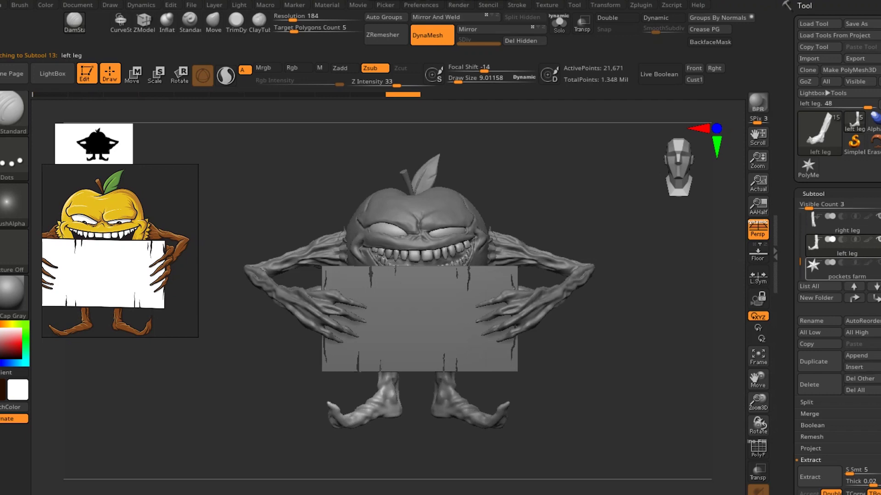
scroll(842, 243, down, 1)
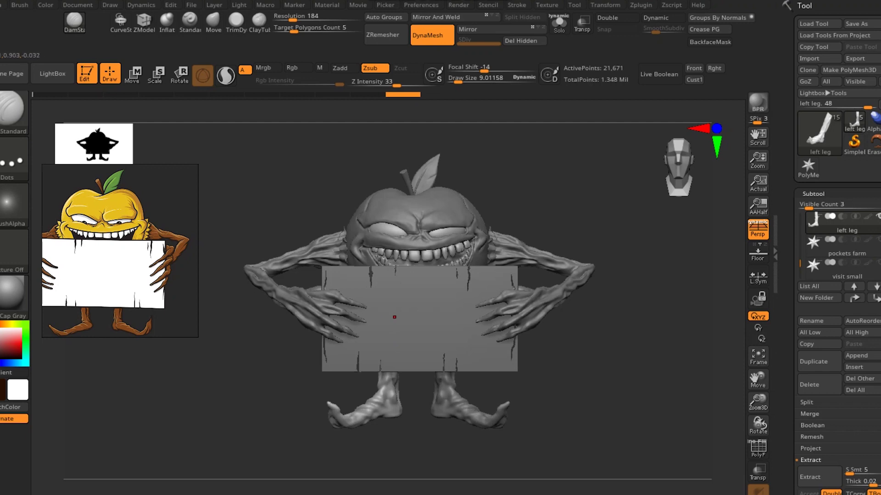
click(846, 247)
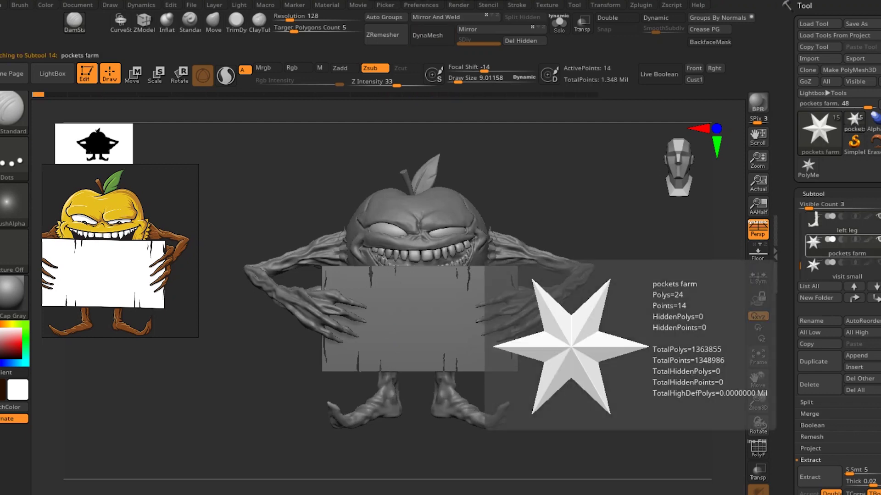
click(640, 4)
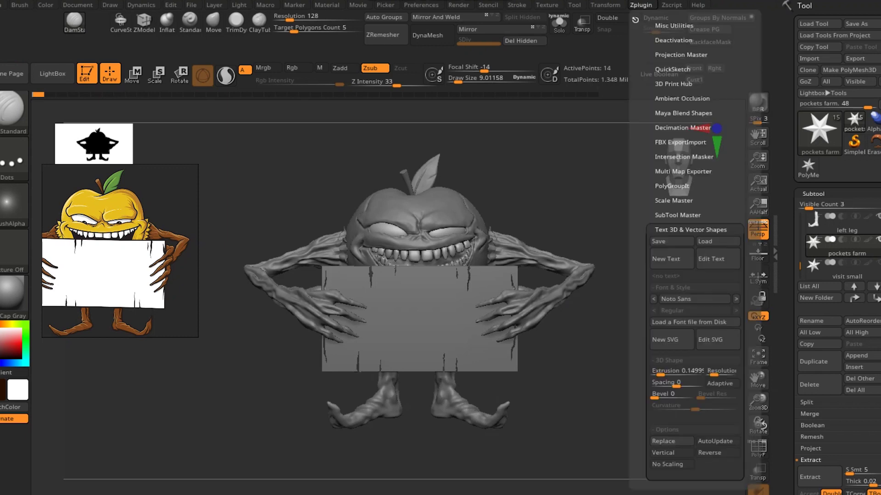
click(690, 229)
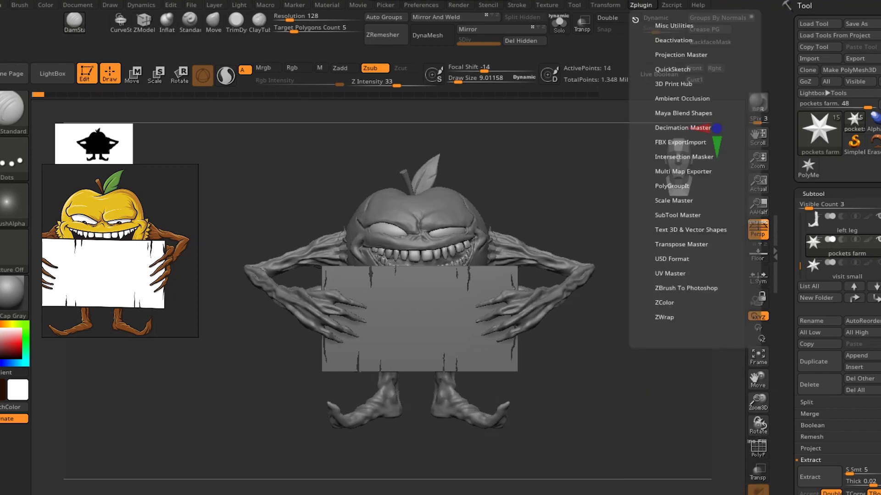
click(690, 229)
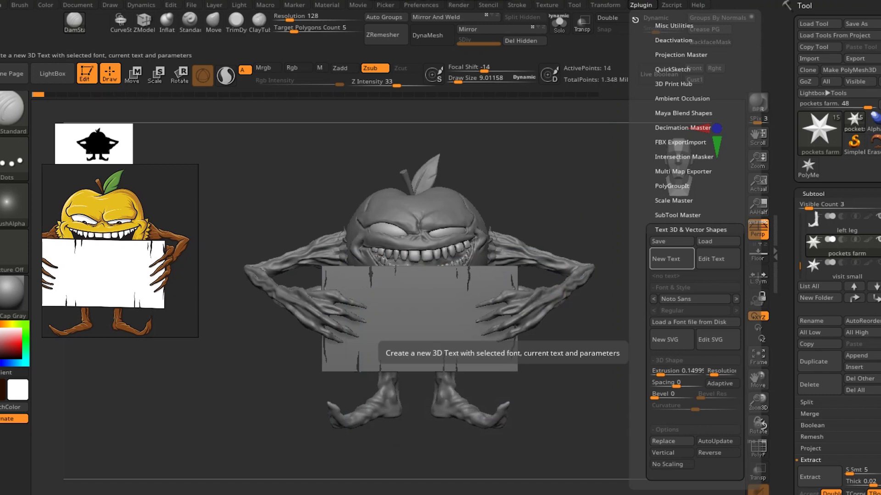
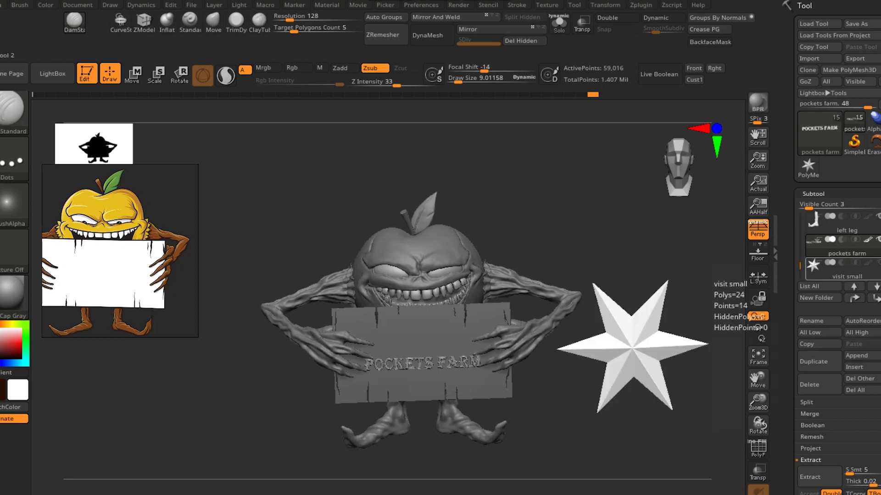
With the visit small subtool active, insert a Spiral3D mesh as a new subtool
click(846, 268)
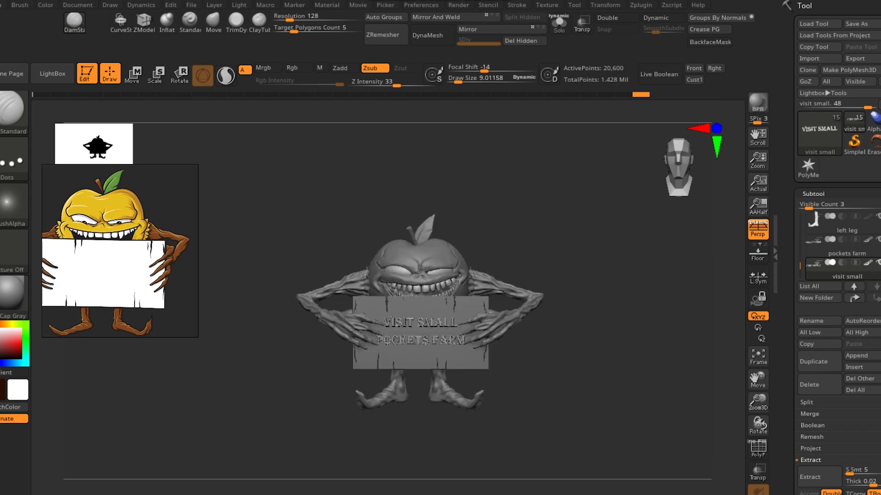
click(854, 367)
mouse_move(530, 341)
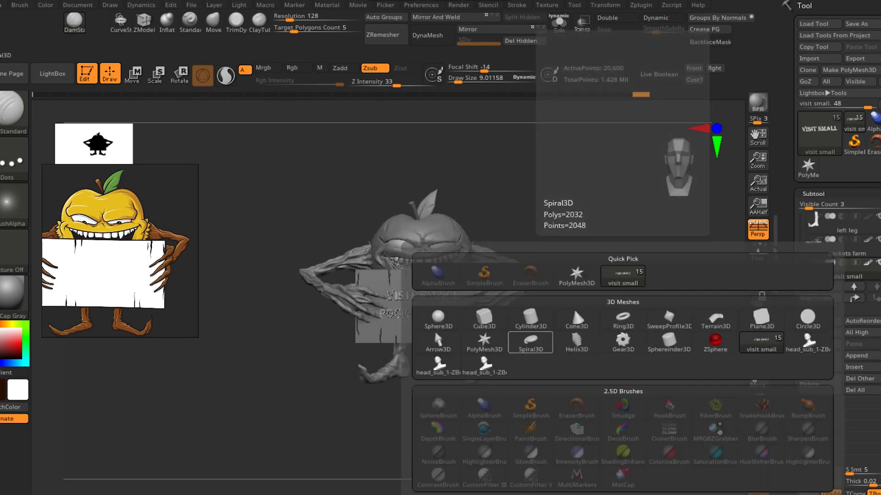
click(531, 343)
click(559, 23)
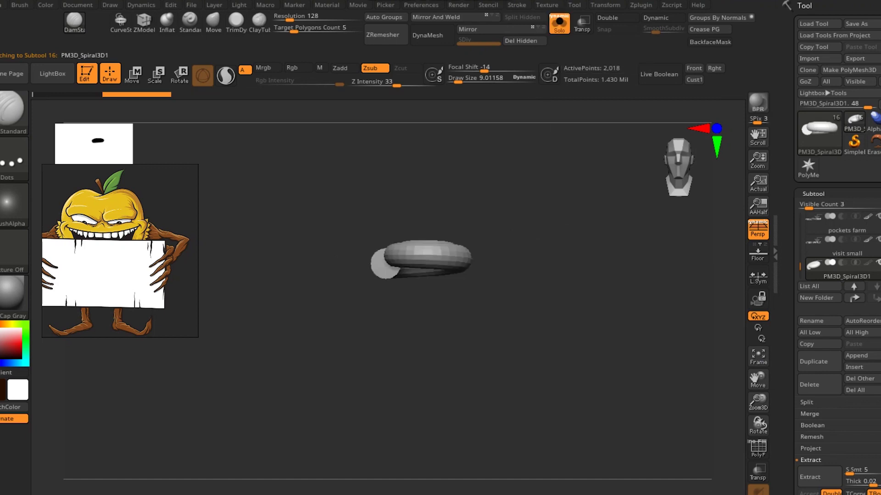
Create new 3D text that reads 'what ever you want'
click(641, 5)
click(666, 258)
text(what ever)
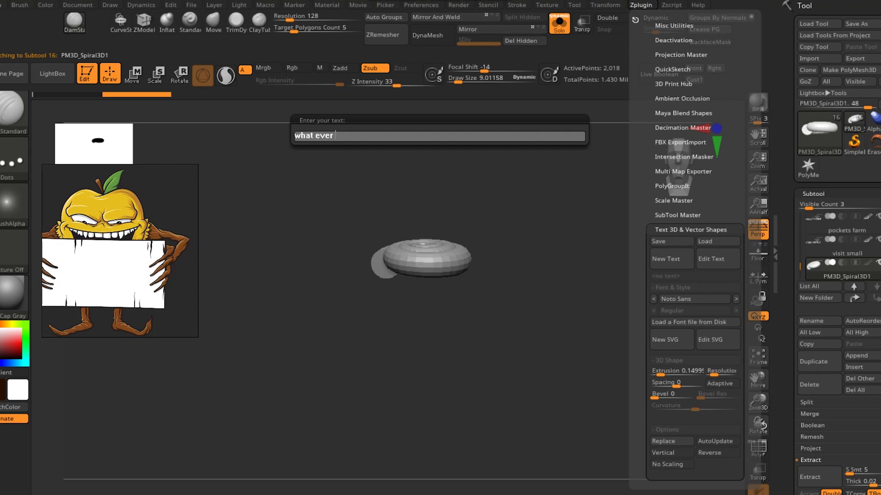
text(you want)
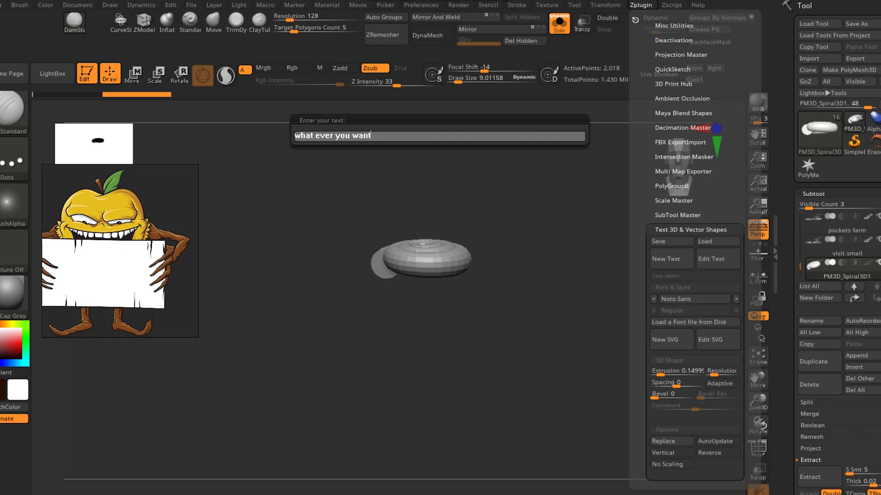
key(Return)
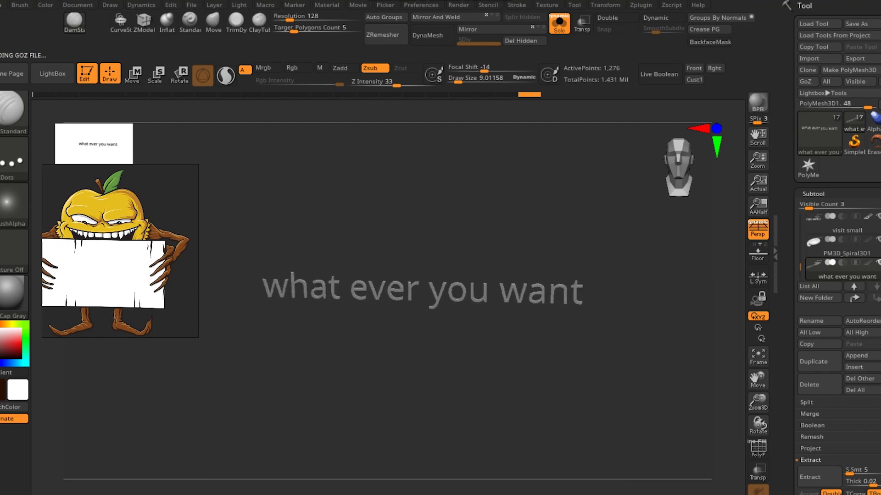
Raise the lettering's Extrusion and Bevel, and increase Bevel Res for smoother edges
click(640, 5)
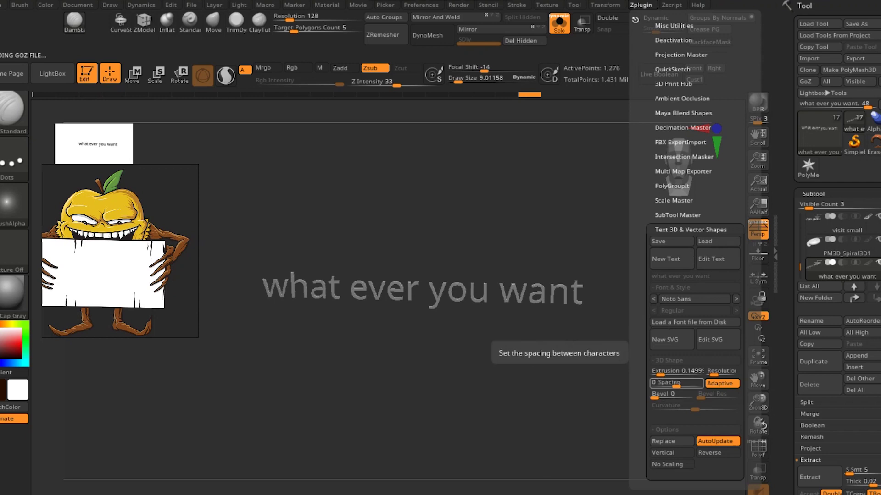
drag(659, 371, 664, 371)
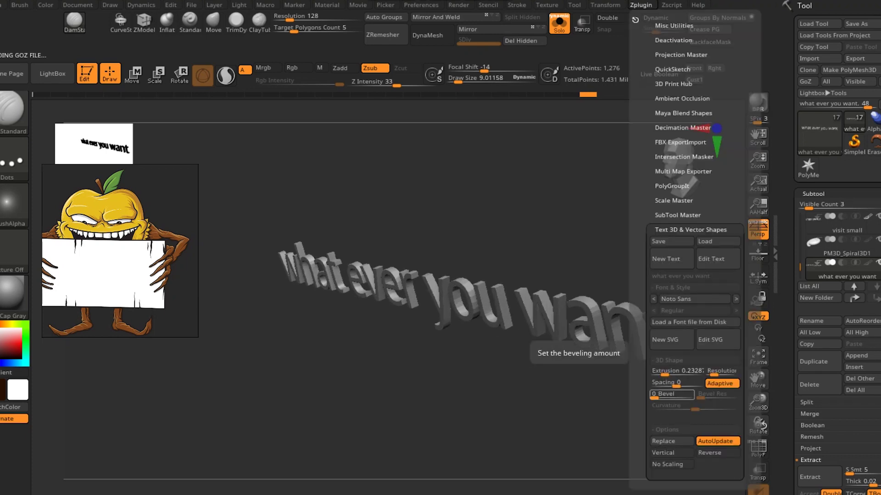
drag(653, 394, 663, 394)
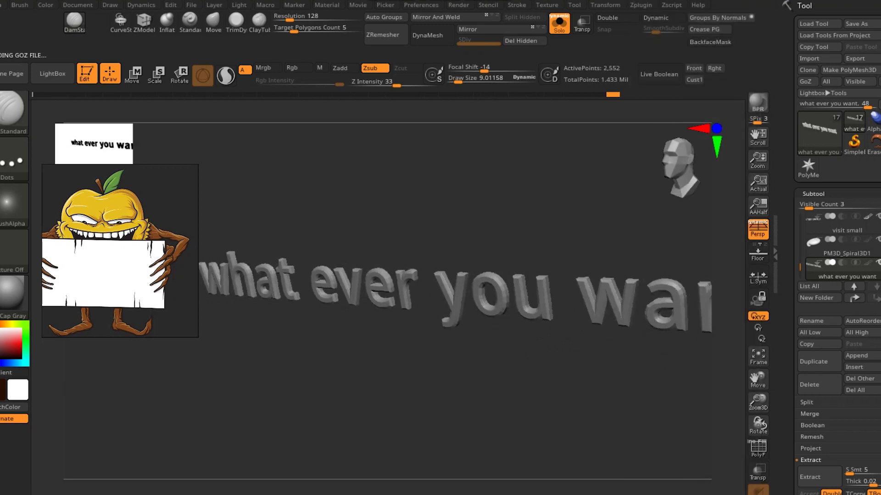
click(640, 4)
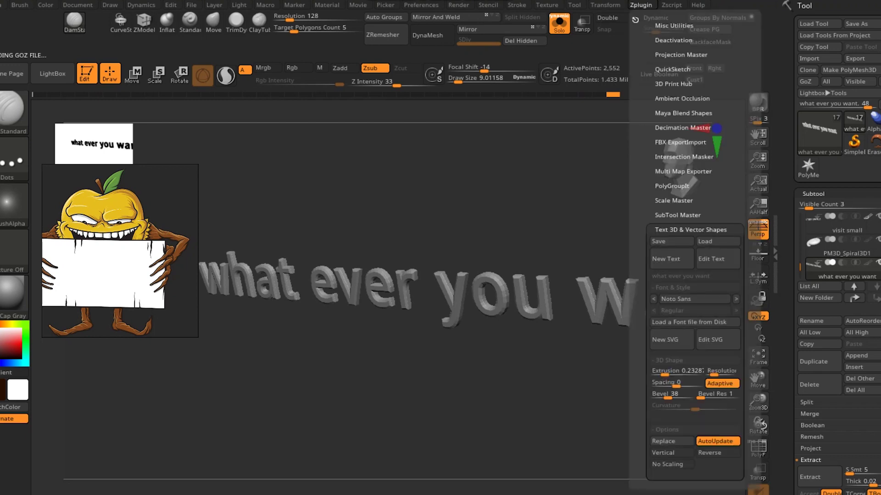
click(717, 394)
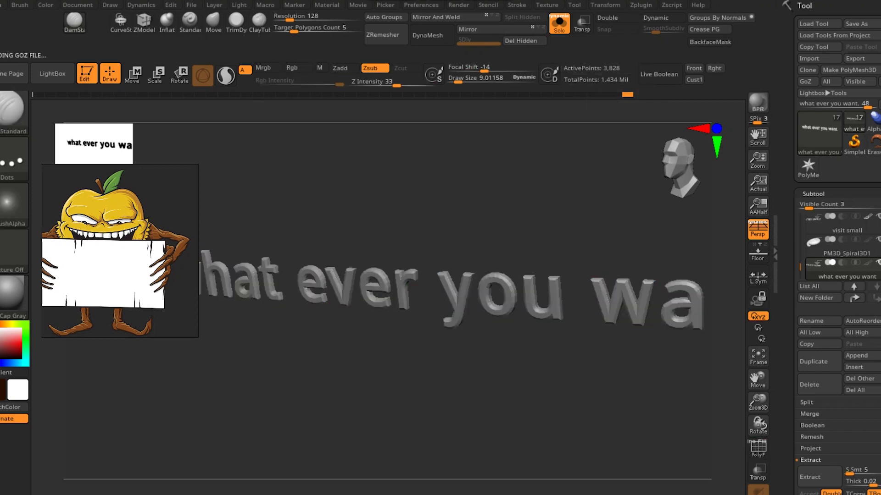
Regenerate the 'what ever you want' lettering in the MV Boli font
click(641, 5)
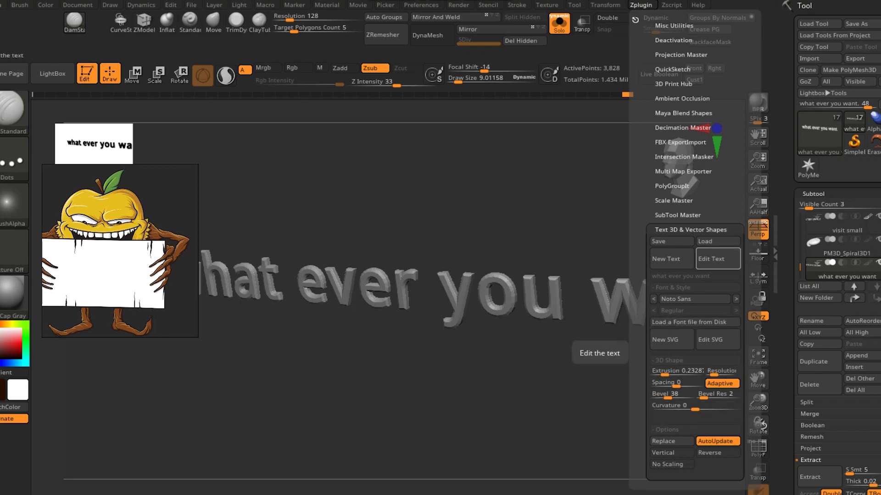
click(717, 258)
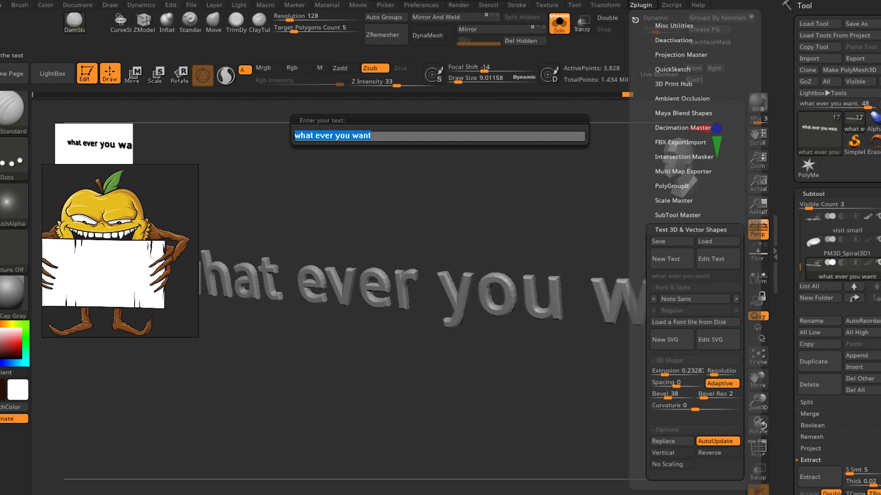
key(Return)
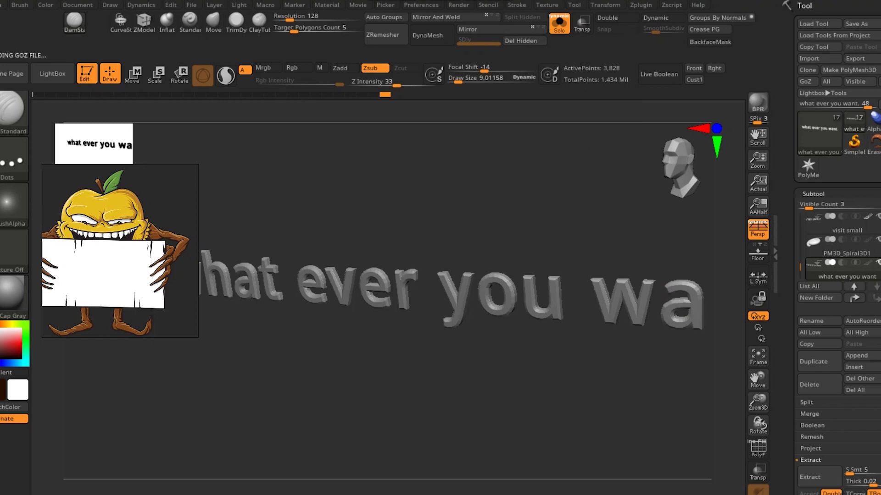
click(640, 5)
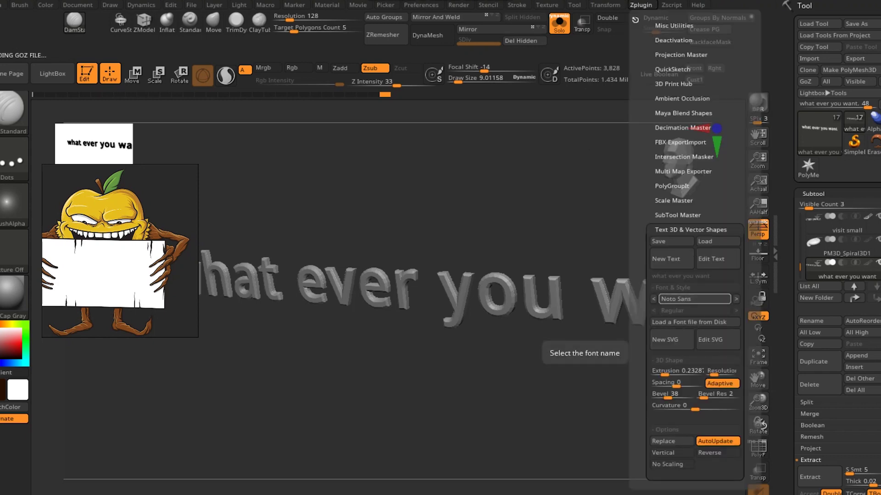
click(694, 299)
click(694, 241)
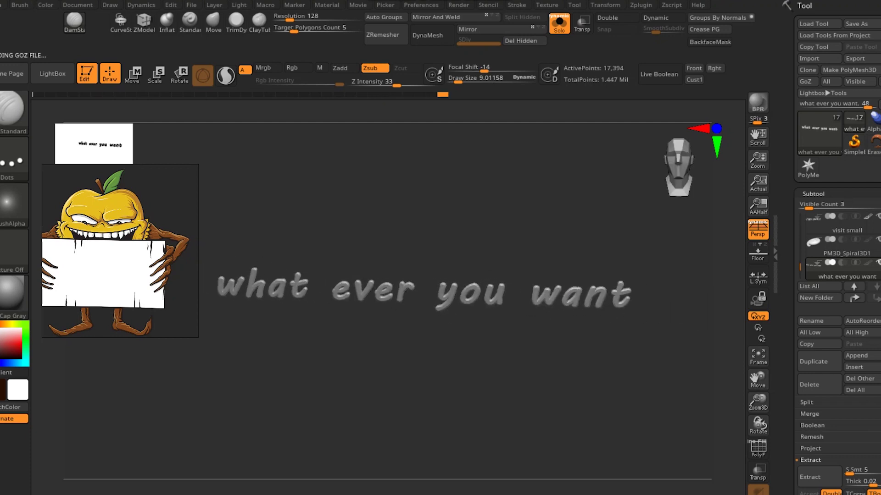
Scale the text to about 0.38 and move it down-left beside the apple, then re-solo it
key(w)
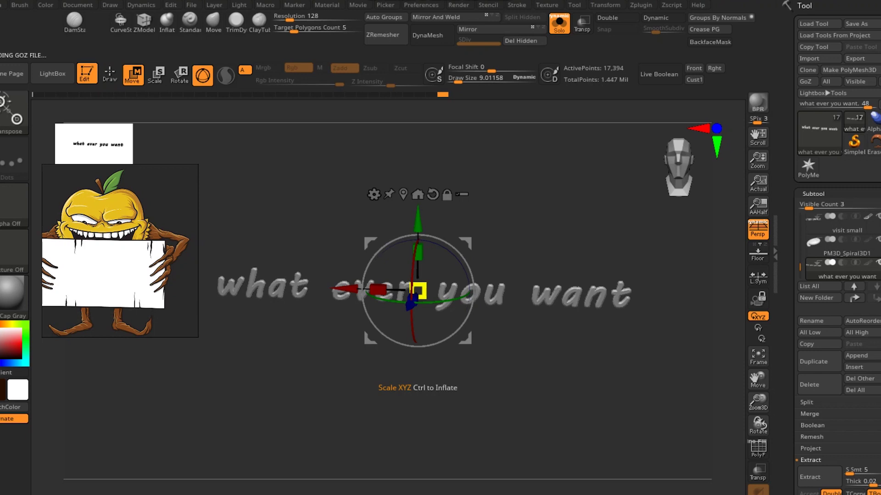
drag(417, 290, 411, 293)
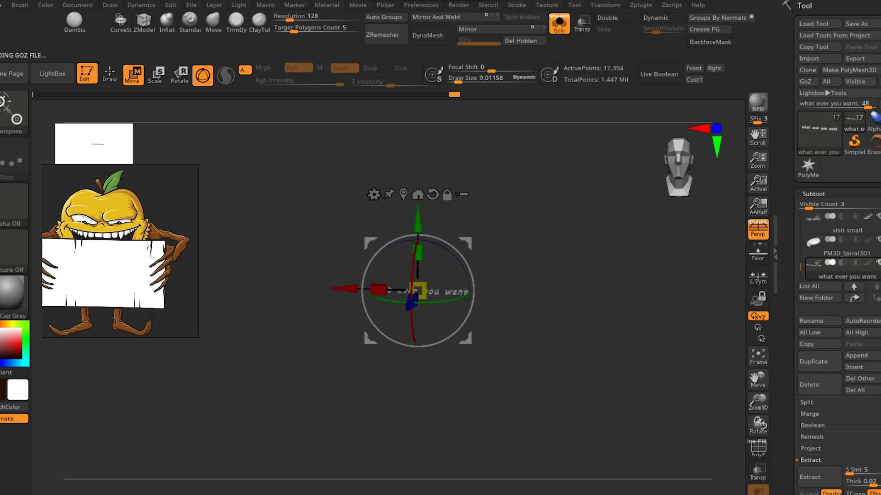
click(559, 23)
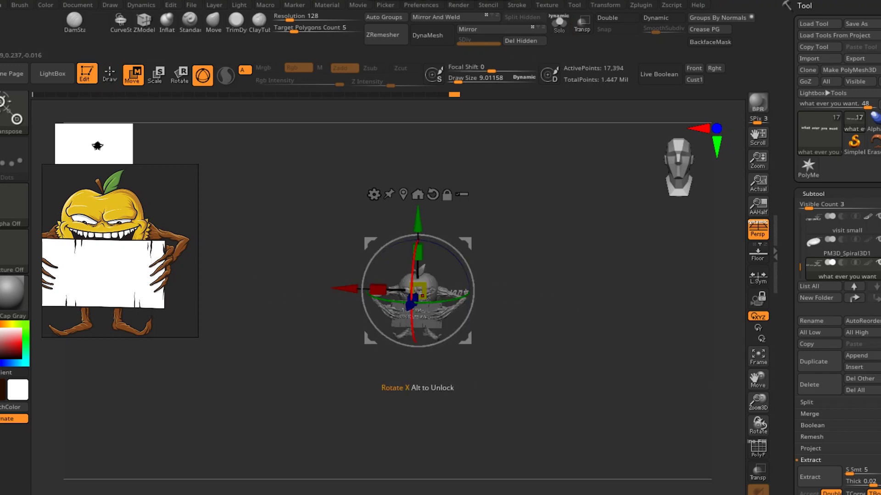
drag(412, 303, 401, 327)
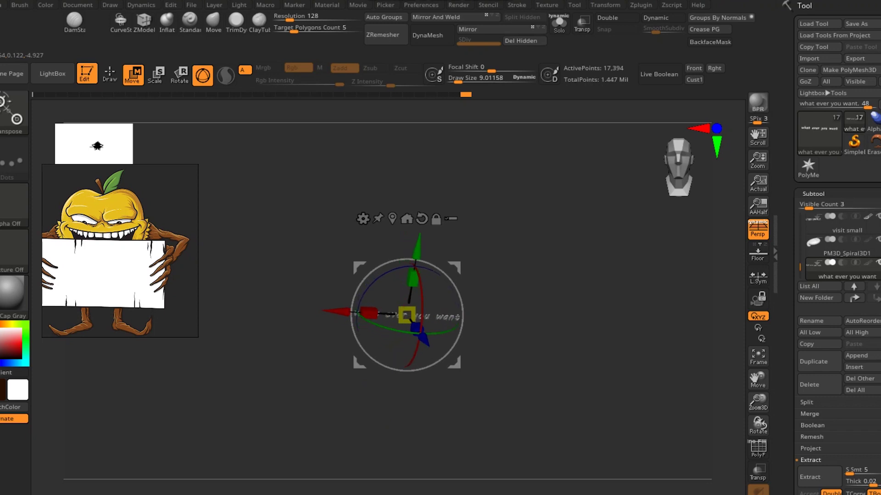
drag(454, 94, 466, 94)
click(559, 23)
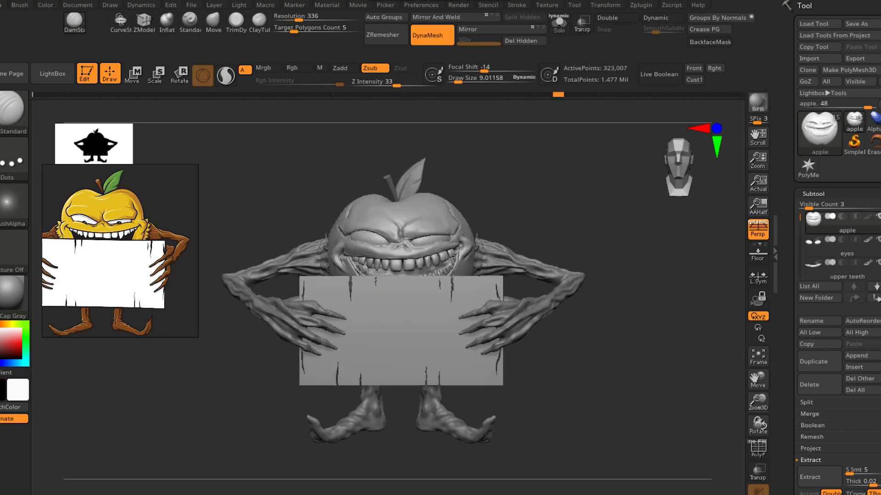
Import the Apple Monster image as a texture and add it to Spotlight
click(547, 5)
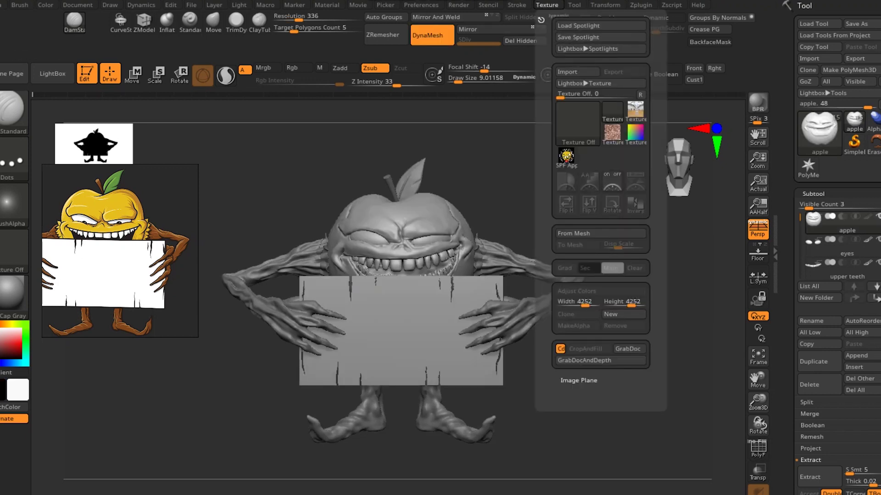
click(571, 72)
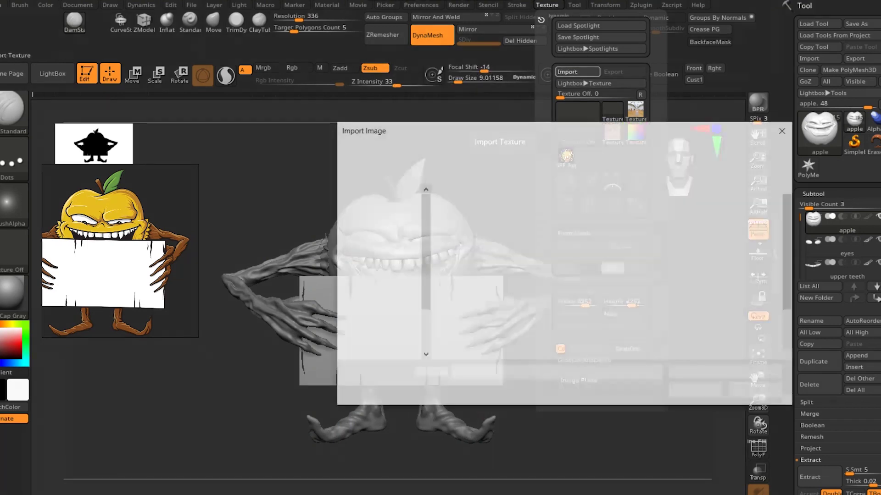
click(679, 293)
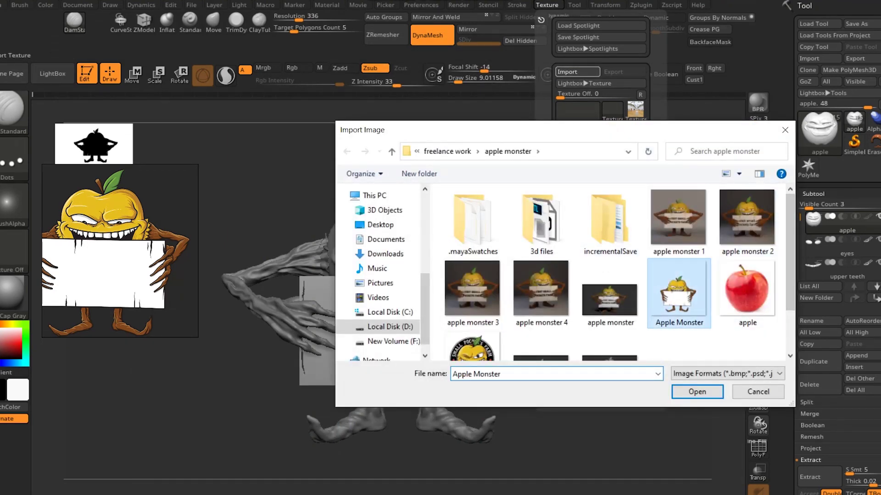
key(Return)
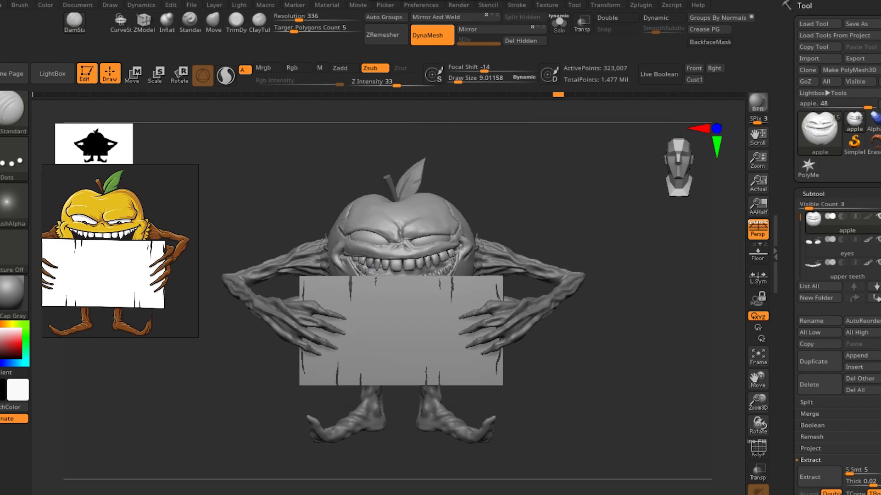
click(546, 5)
click(589, 158)
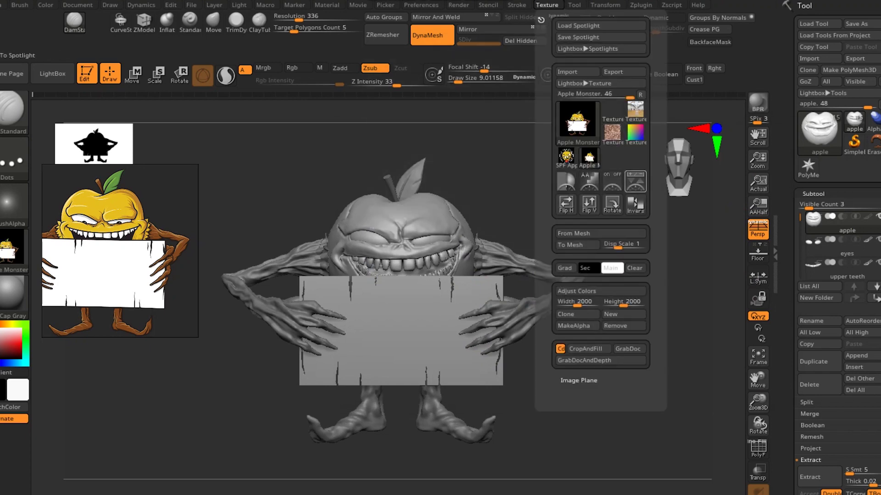
click(577, 121)
Place the reference at full opacity, sample its yellow, and hide Spotlight
mouse_move(380, 315)
mouse_down()
mouse_move(304, 252)
mouse_move(580, 252)
mouse_up()
drag(605, 164, 636, 181)
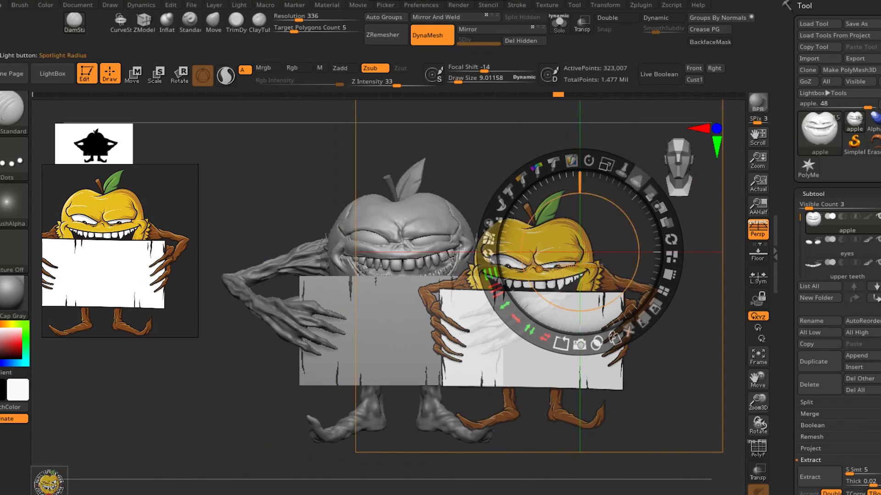
click(651, 190)
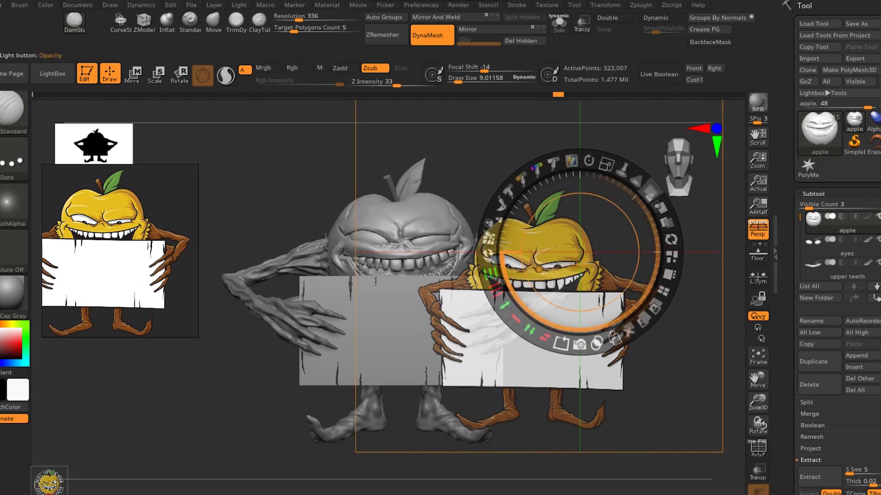
drag(657, 252, 576, 253)
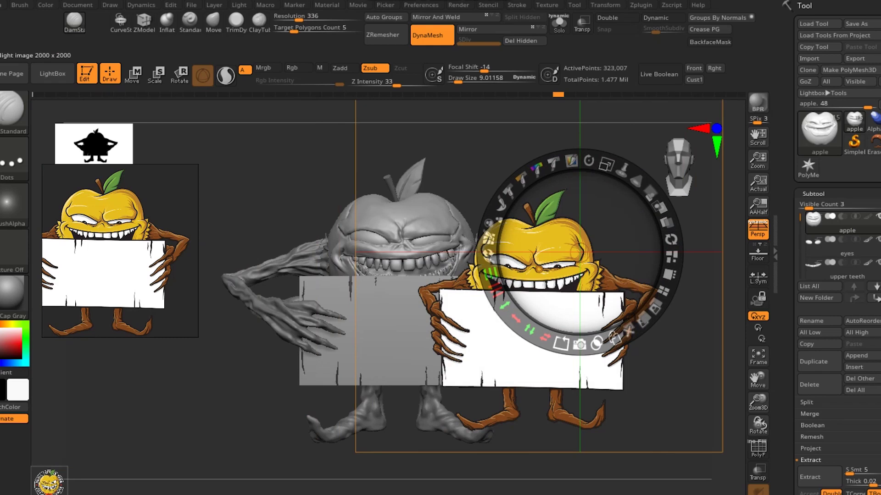
key(c)
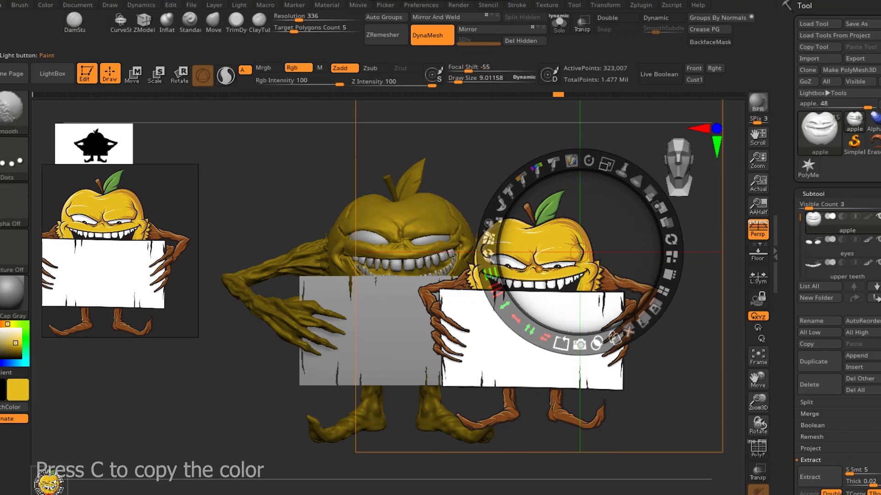
key(shift+z)
Solo the apple head and advance its Undo History to later painted states
click(558, 23)
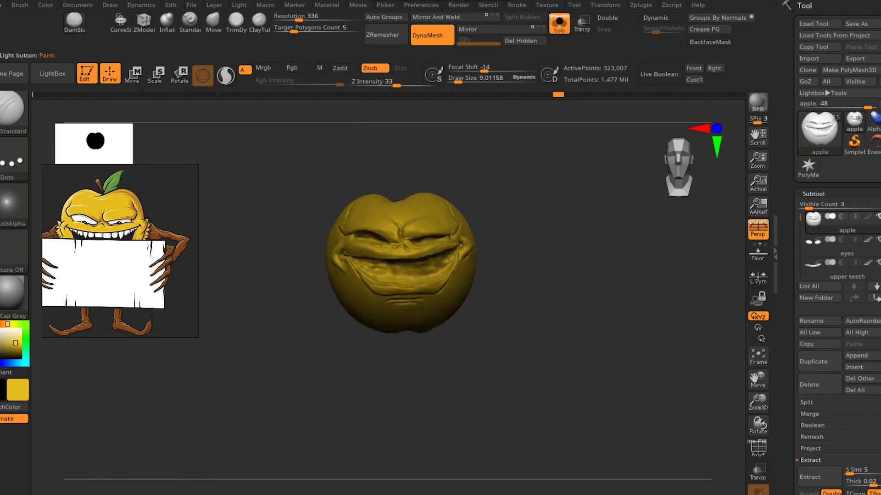
scroll(577, 209, up, 3)
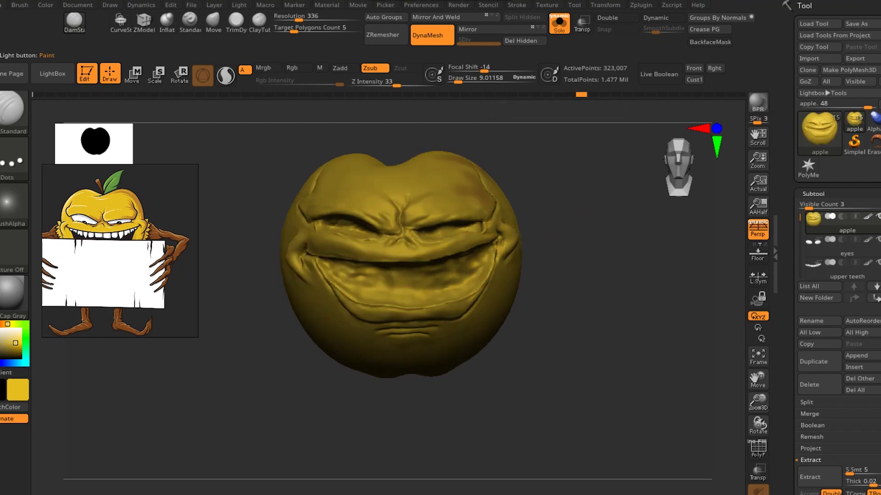
right_drag(495, 202, 473, 211)
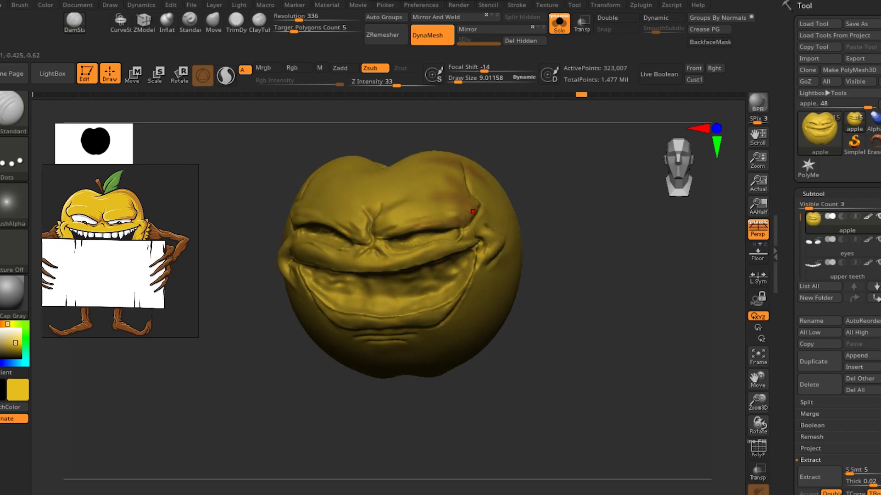
drag(581, 94, 605, 95)
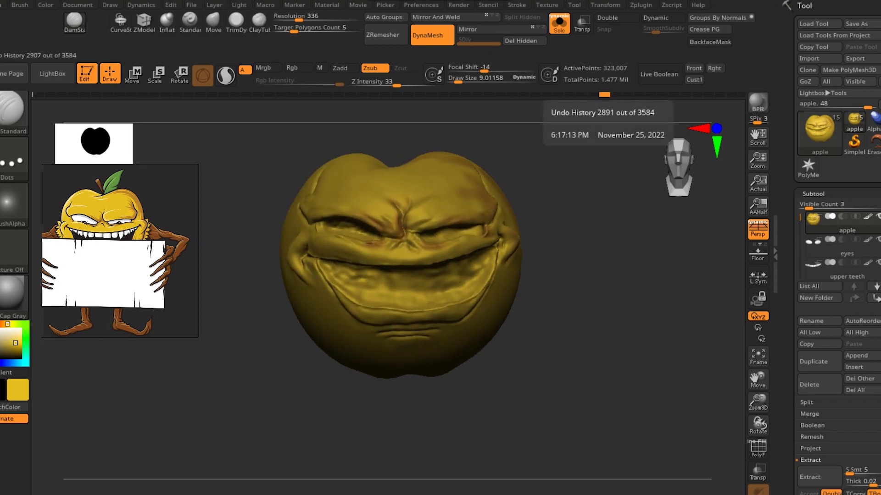
drag(604, 94, 639, 94)
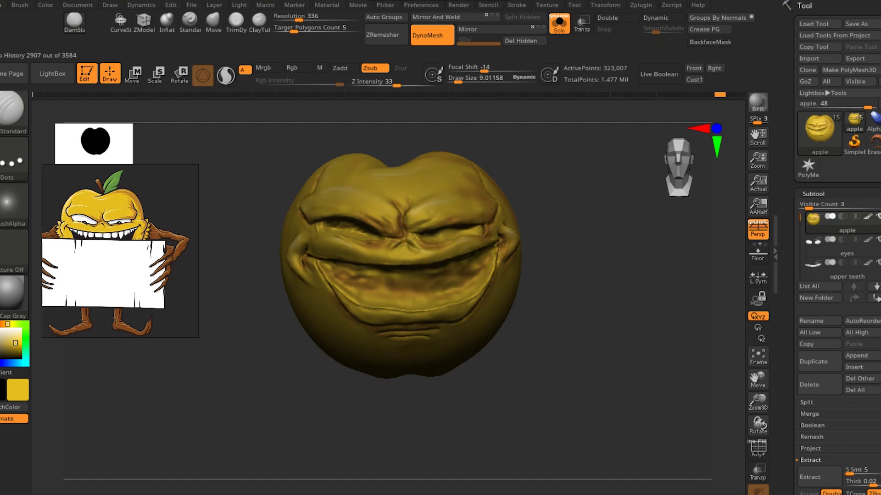
drag(720, 95, 741, 95)
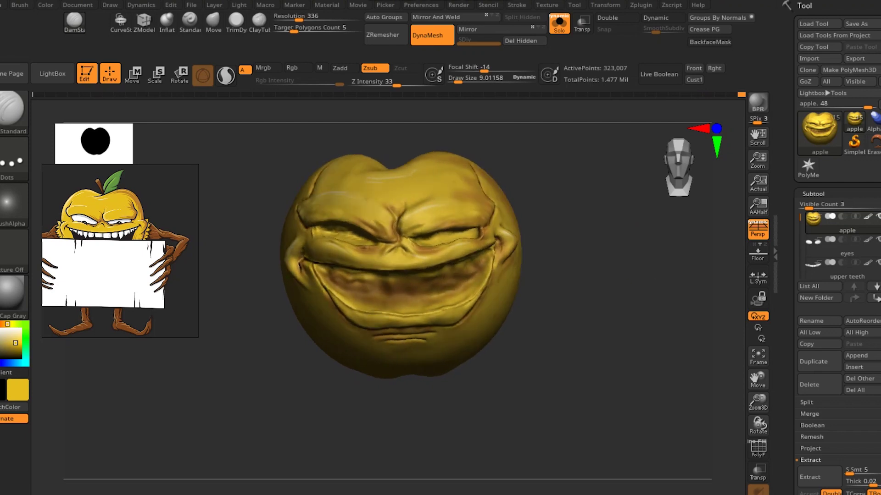
Give the apple the ZBRRR material and bring up the brush library
click(14, 296)
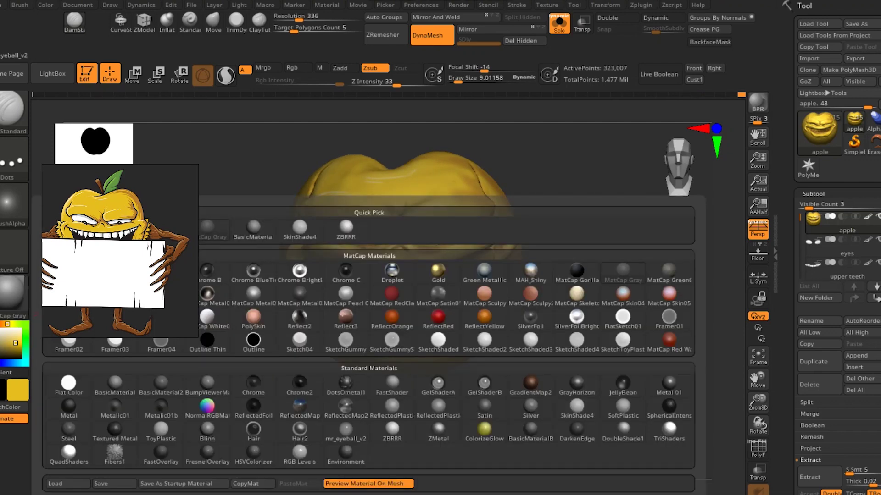
click(392, 429)
key(ctrl+z)
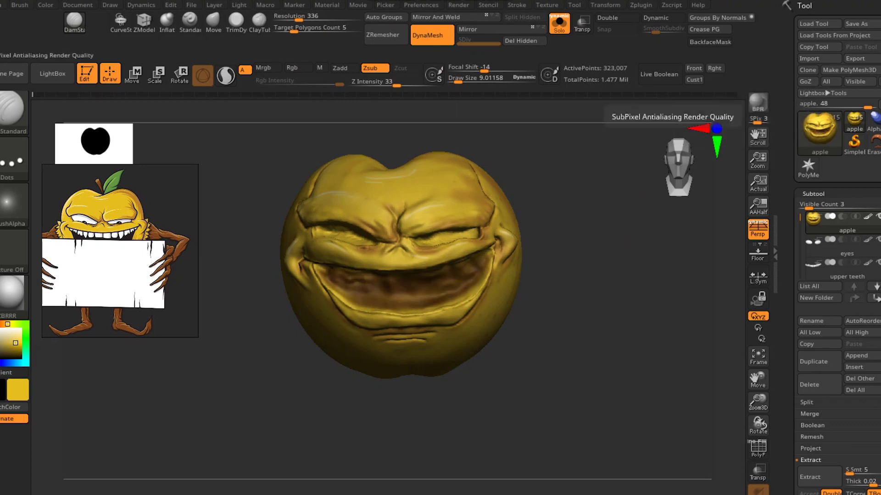
drag(619, 275, 436, 275)
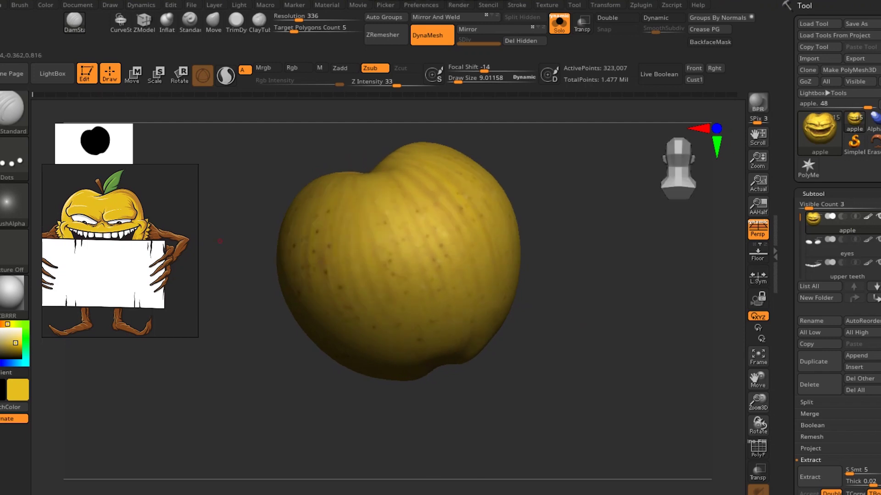
click(12, 160)
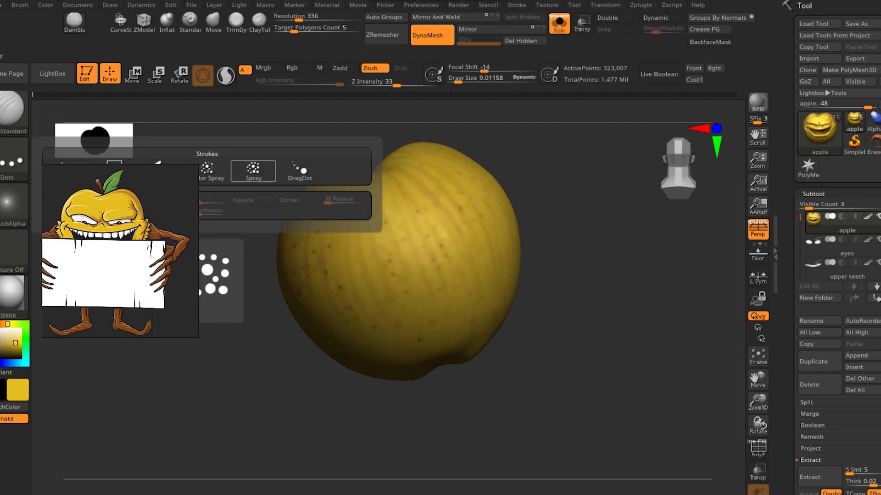
drag(596, 261, 629, 266)
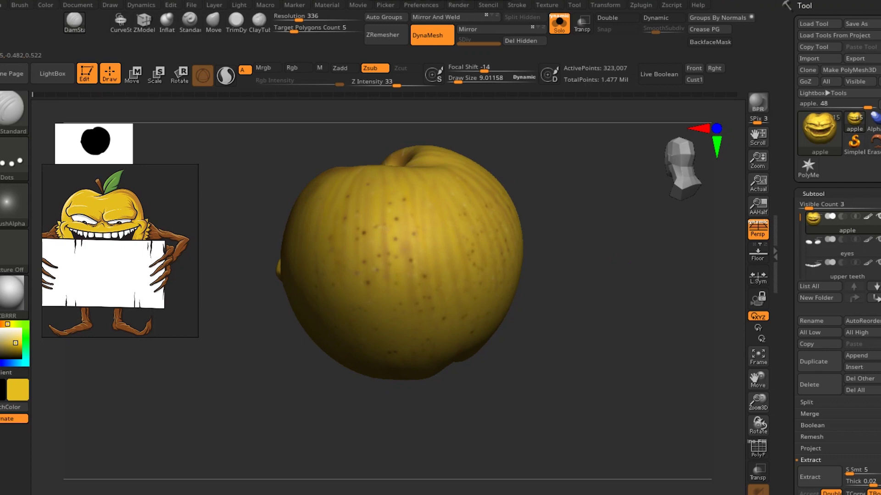
click(14, 110)
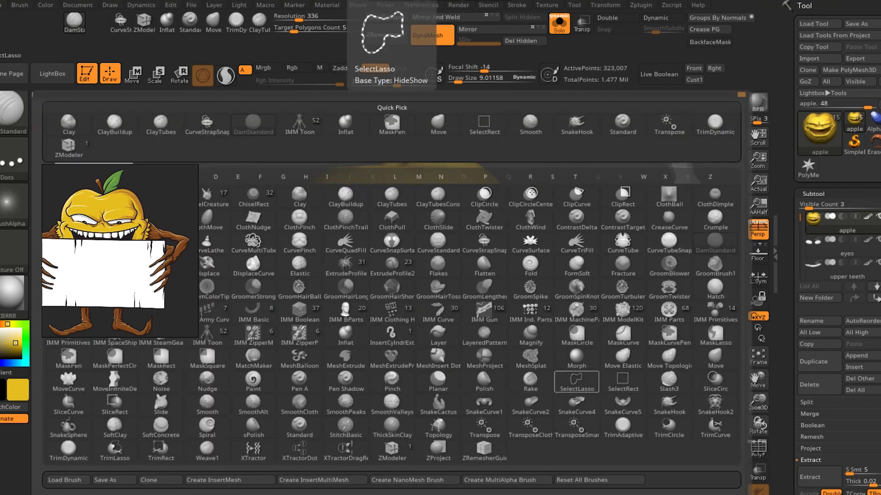
Pick the Paint brush with white colour, restore the grinning face, and select the eyes subtool
key(p)
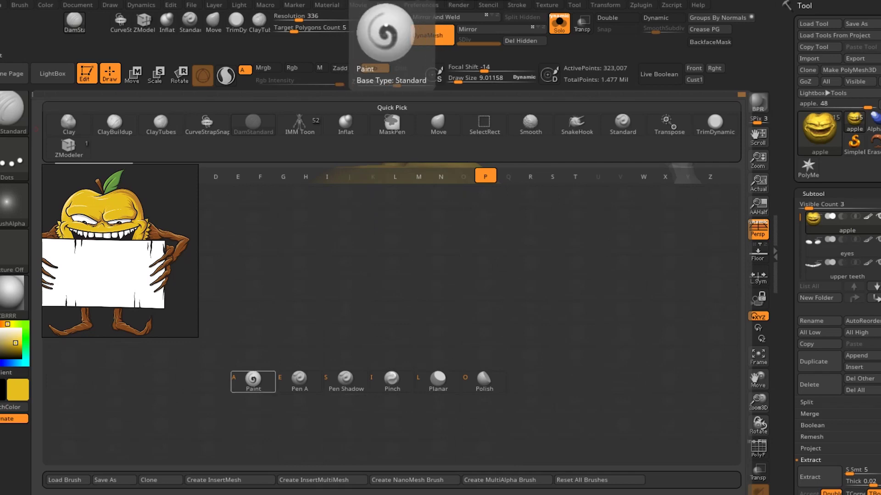
key(a)
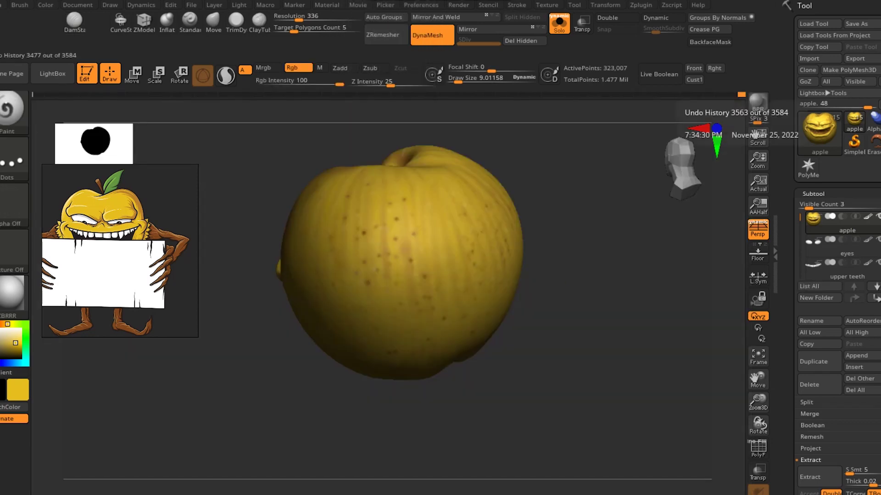
key(ctrl+shift+z)
mouse_move(527, 367)
mouse_down()
mouse_move(587, 368)
mouse_move(587, 394)
mouse_up()
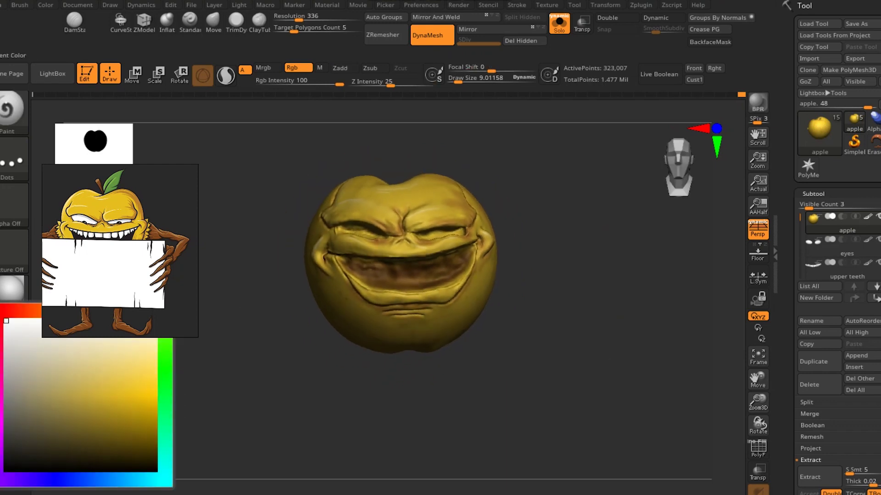
click(9, 328)
click(559, 23)
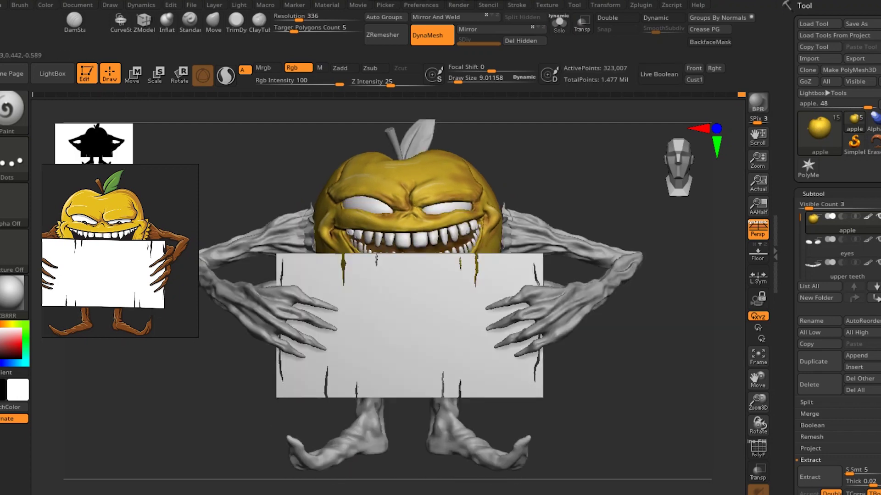
click(830, 247)
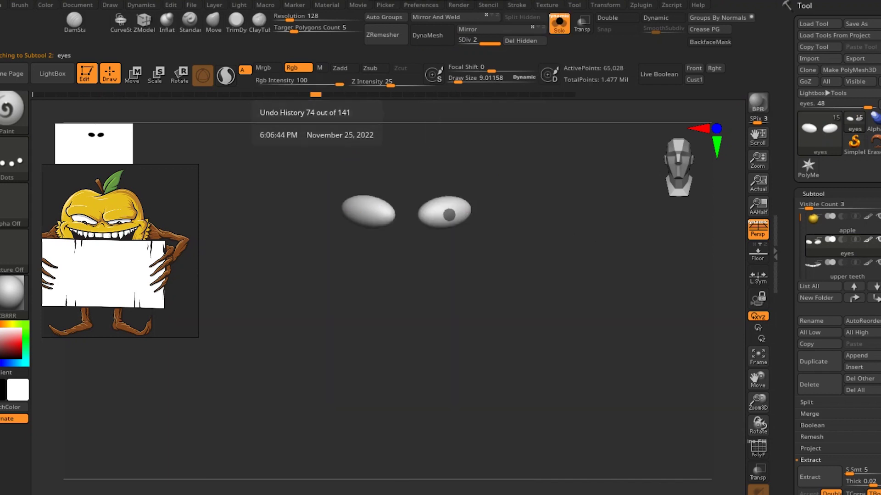
Advance history to black pupils with white highlights, then frame the full character
scroll(205, 181, up, 5)
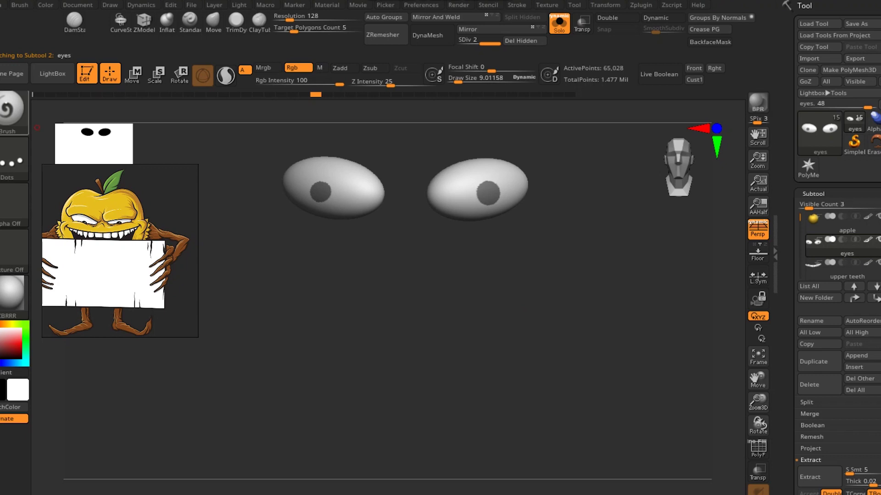
ctrl+click(12, 108)
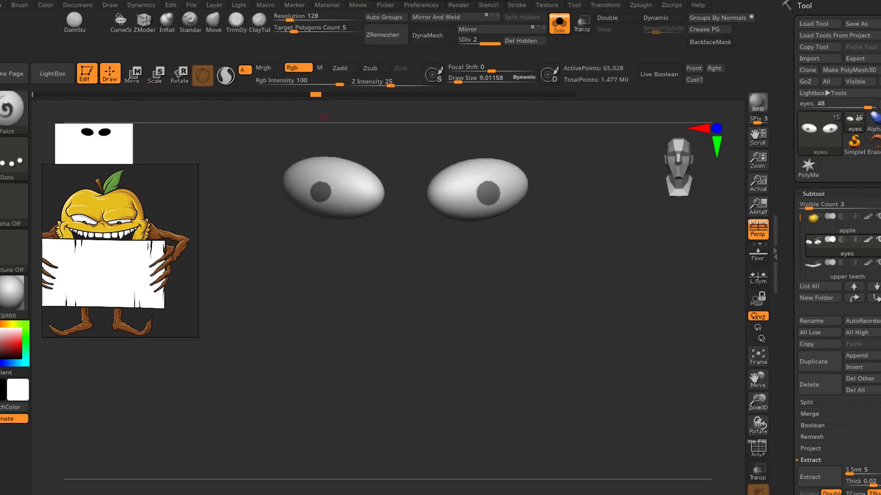
click(338, 94)
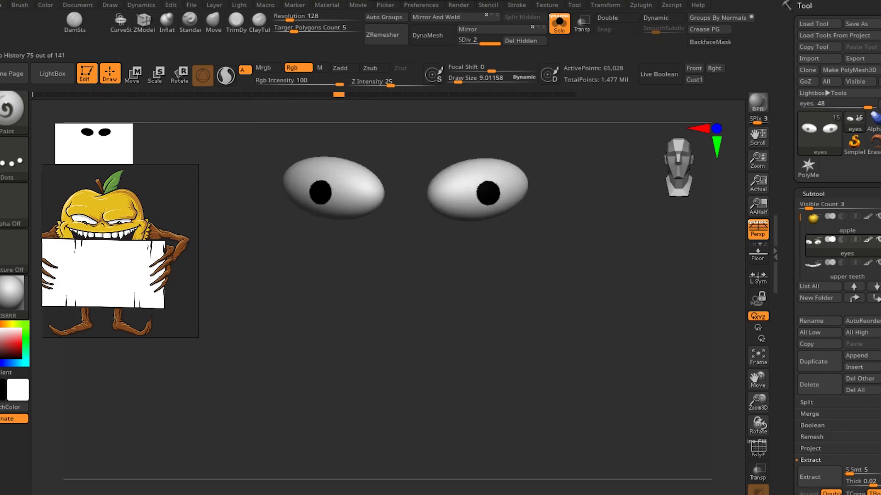
drag(339, 94, 477, 95)
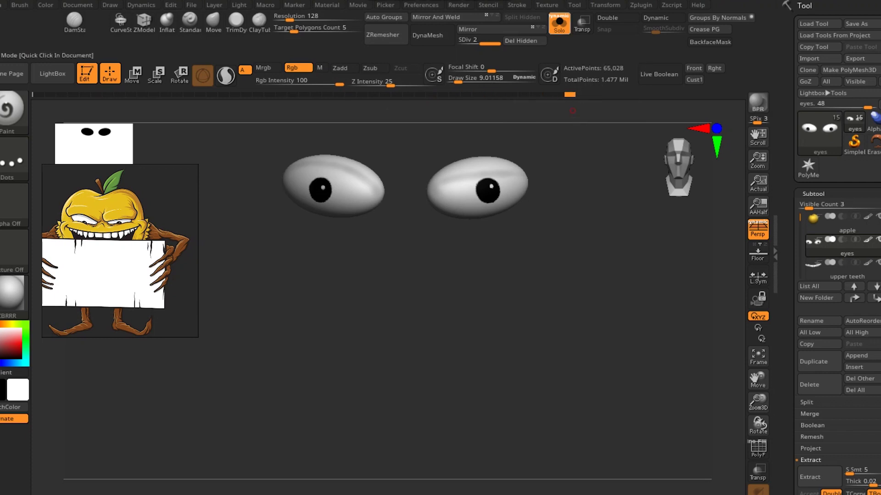
key(alt+s)
key(f)
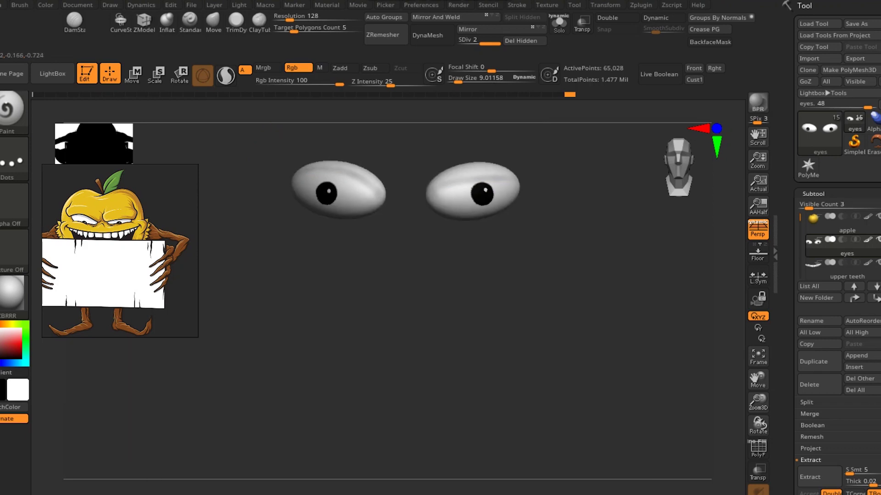
key(alt+s)
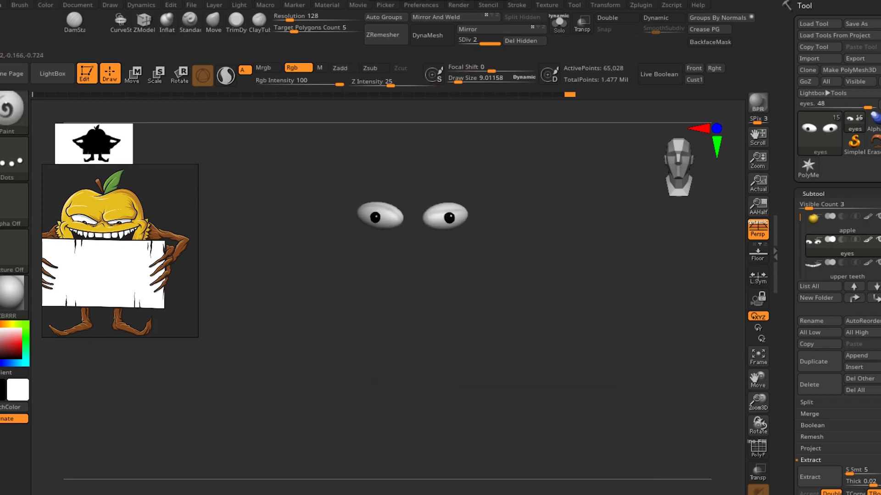
key(alt+s)
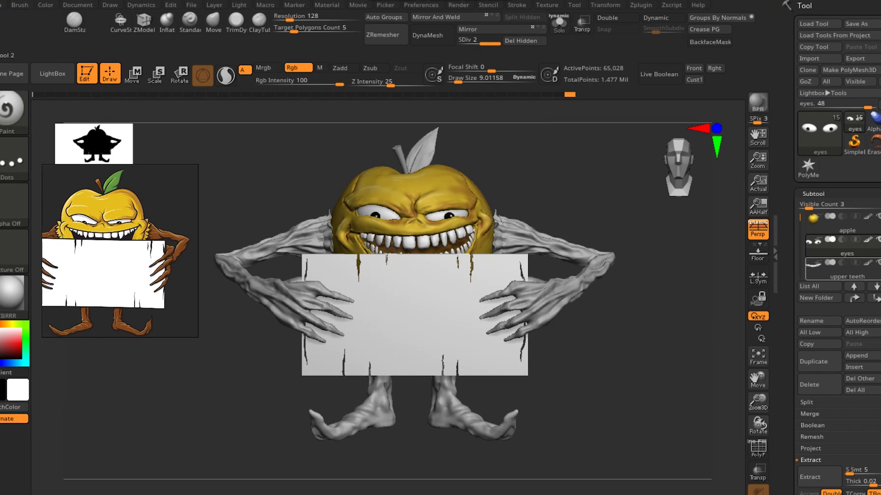
scroll(800, 229, down, 3)
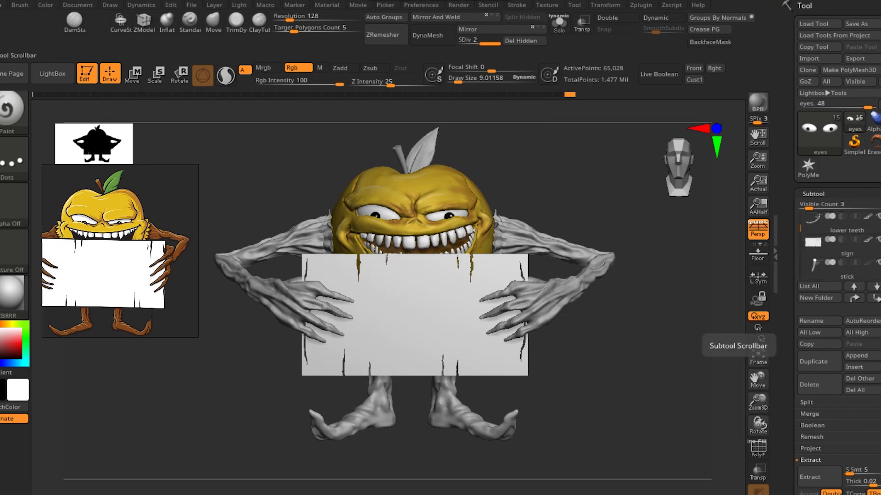
Solo the stick and advance history to its brown paint
click(830, 271)
click(559, 23)
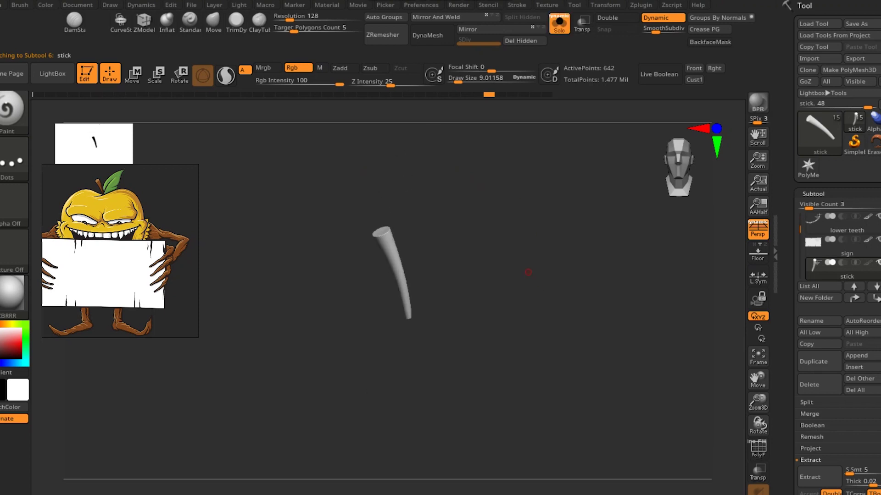
drag(489, 95, 500, 94)
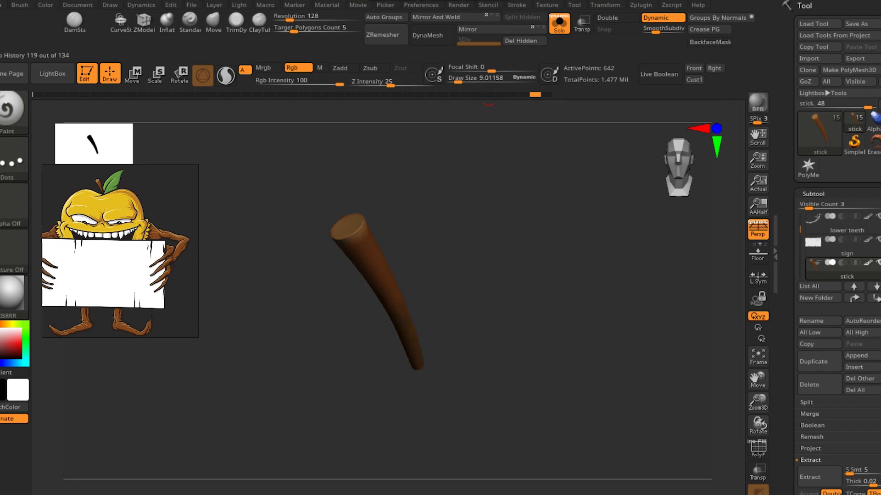
mouse_move(496, 278)
mouse_down()
mouse_move(619, 351)
mouse_move(599, 109)
mouse_up()
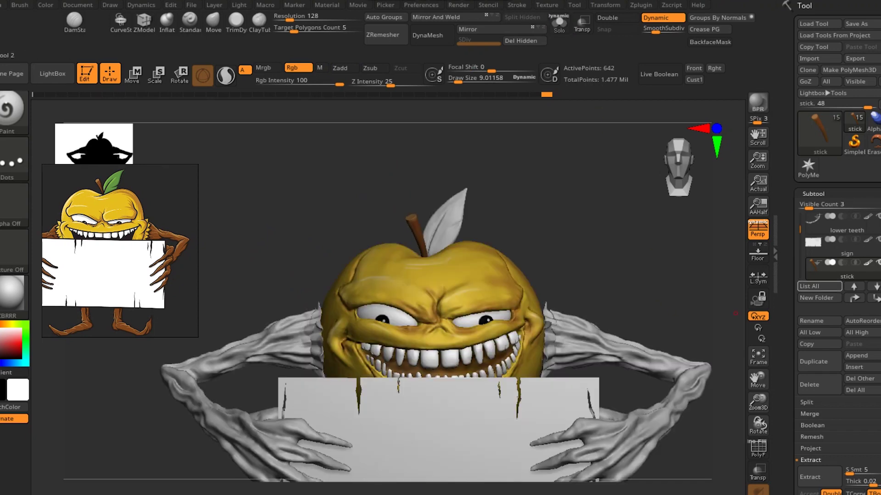
drag(800, 230, 800, 238)
Solo the leaf, advance history to its green paint, then show the whole character
click(821, 244)
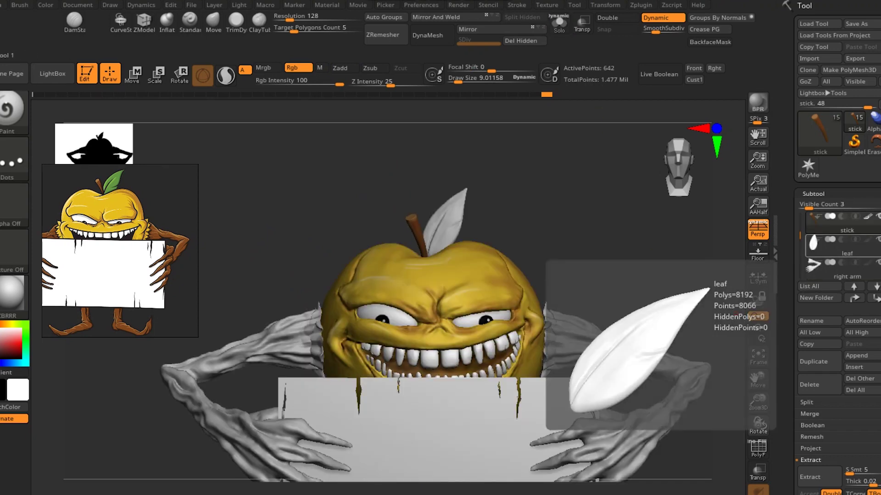
click(758, 490)
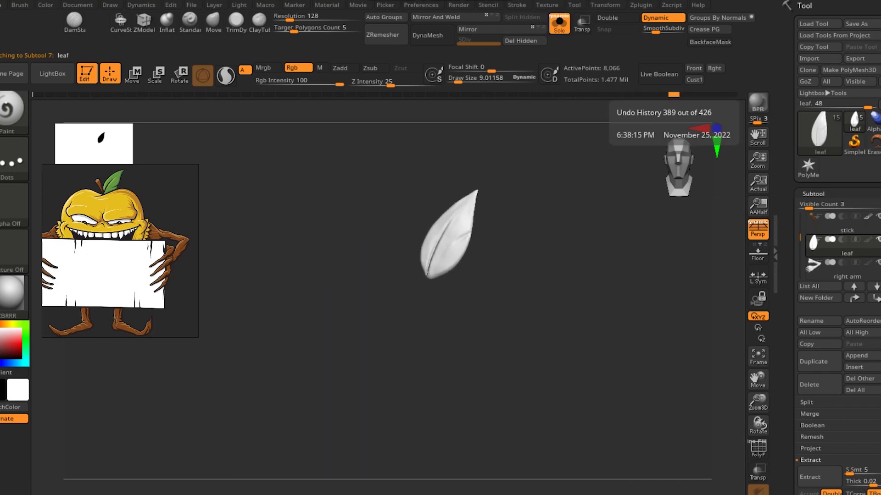
click(673, 94)
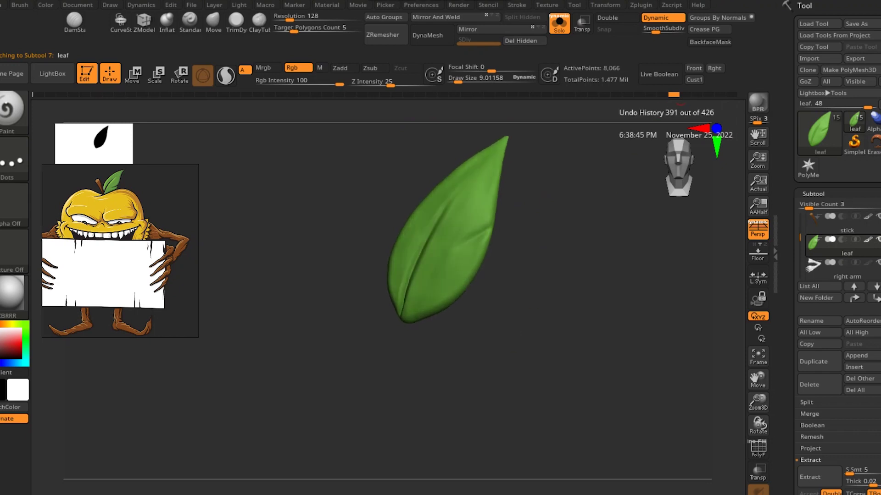
drag(686, 94, 697, 94)
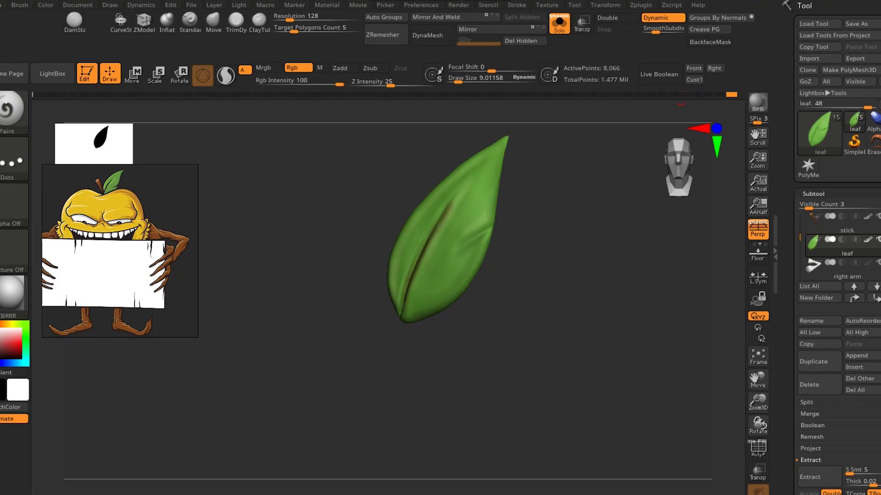
drag(718, 111, 550, 370)
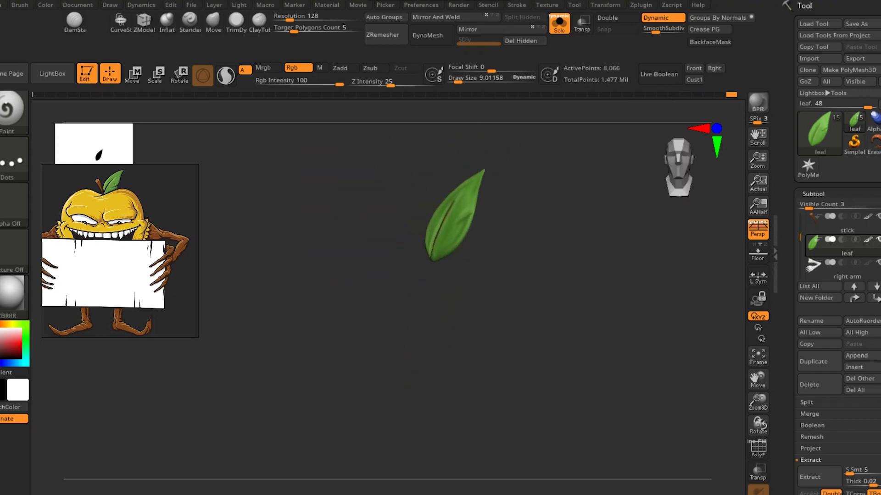
click(559, 23)
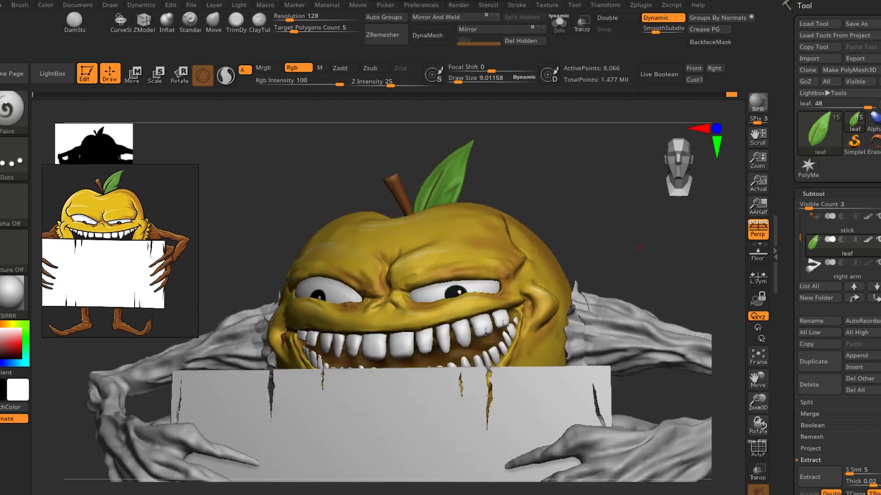
key(shift)
key(shift)
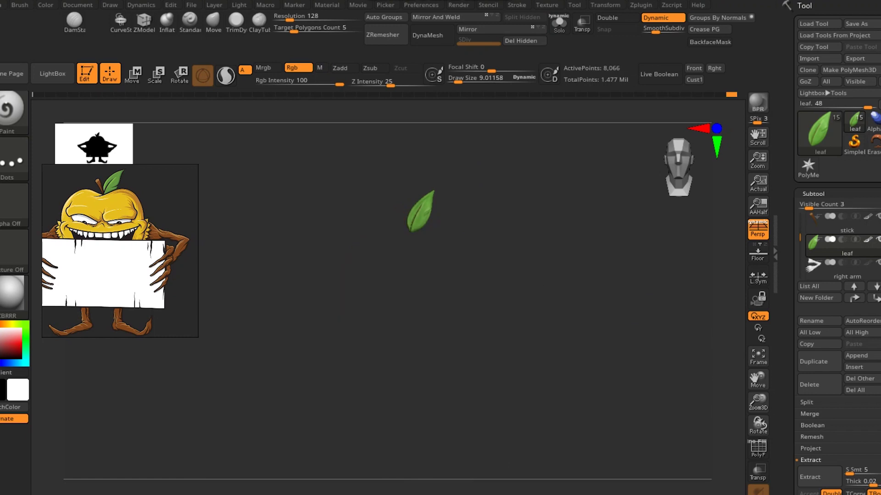
Colour the right and left long arms brown
click(846, 266)
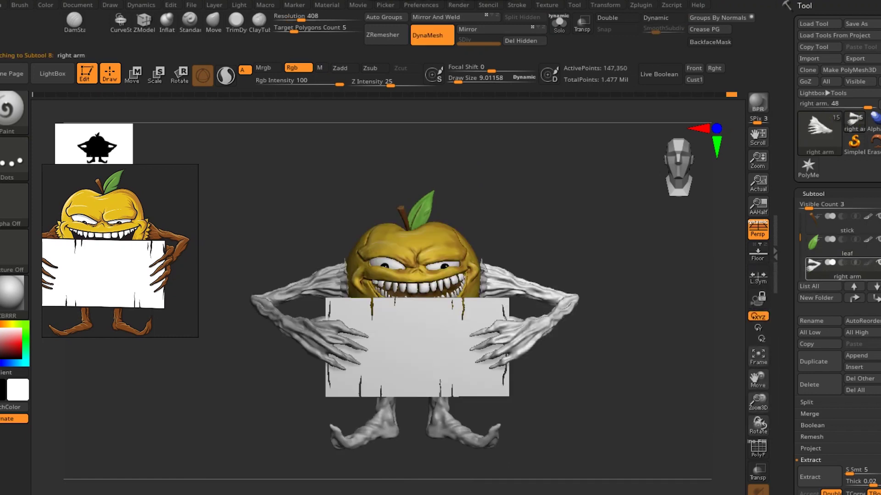
drag(603, 233, 528, 236)
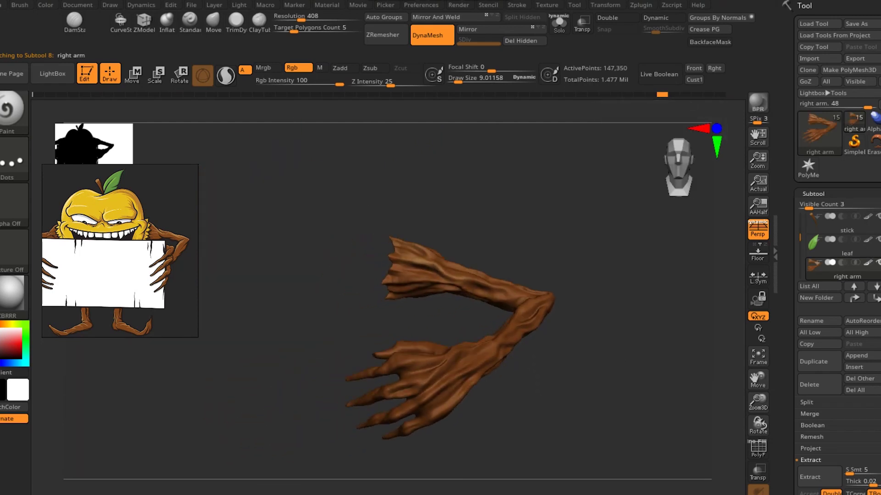
key(ctrl+z)
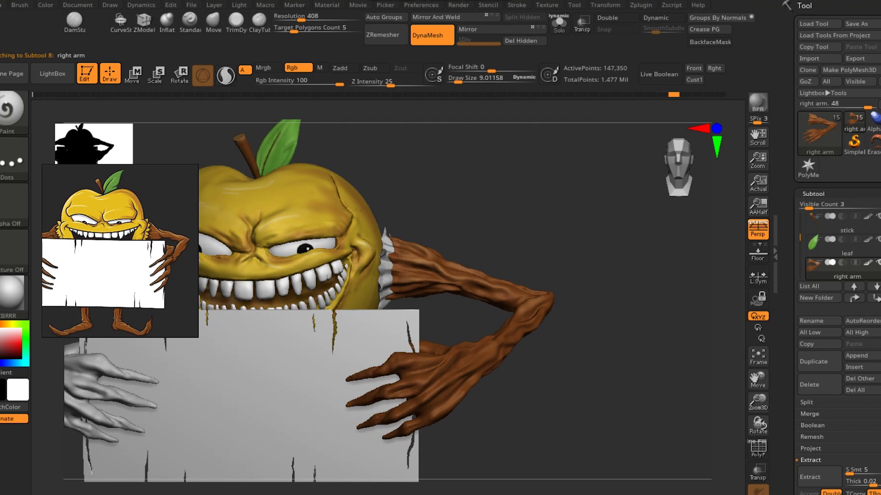
key(ctrl+shift+z)
key(ctrl+shift+z)
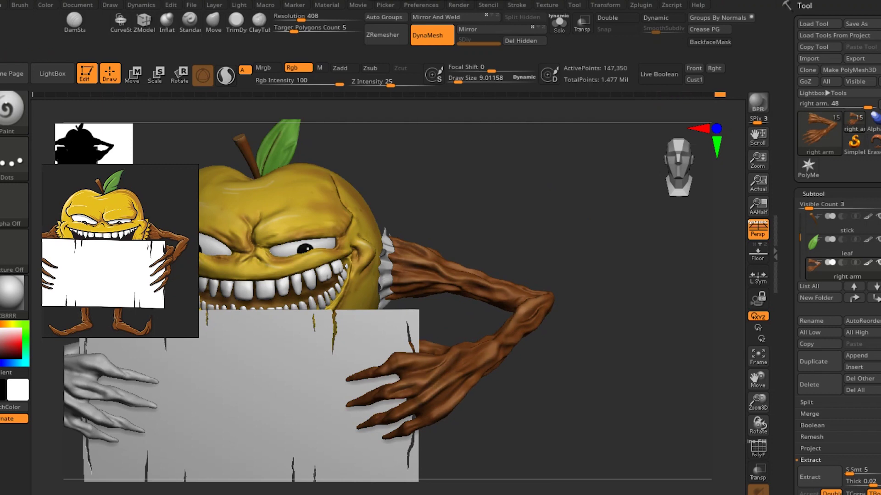
mouse_move(610, 335)
mouse_down()
mouse_move(618, 335)
mouse_move(596, 321)
mouse_move(606, 321)
mouse_up()
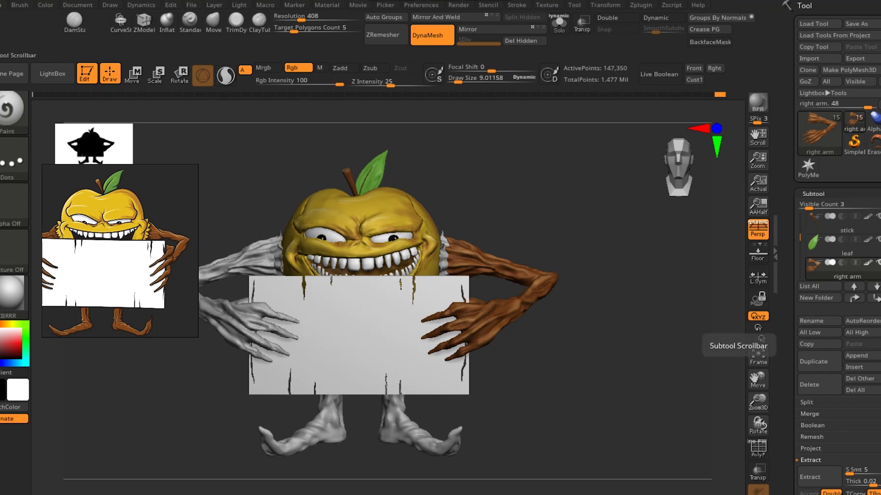
key(Down)
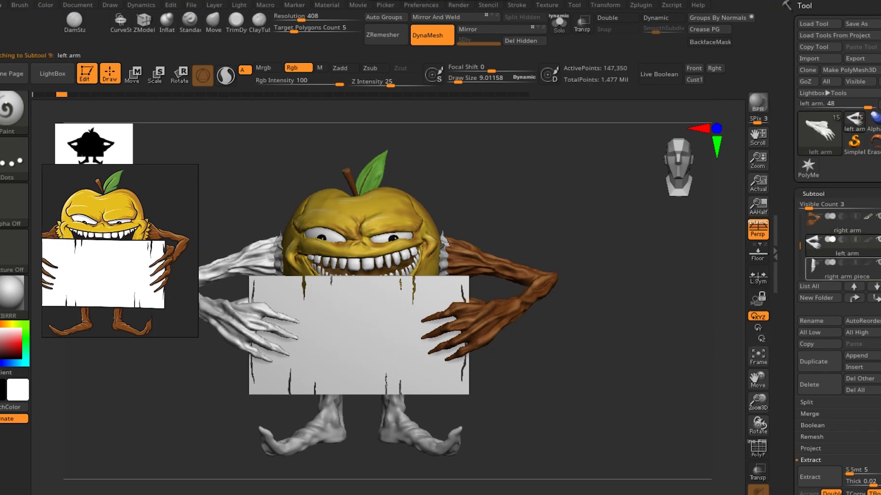
alt+drag(596, 367, 667, 370)
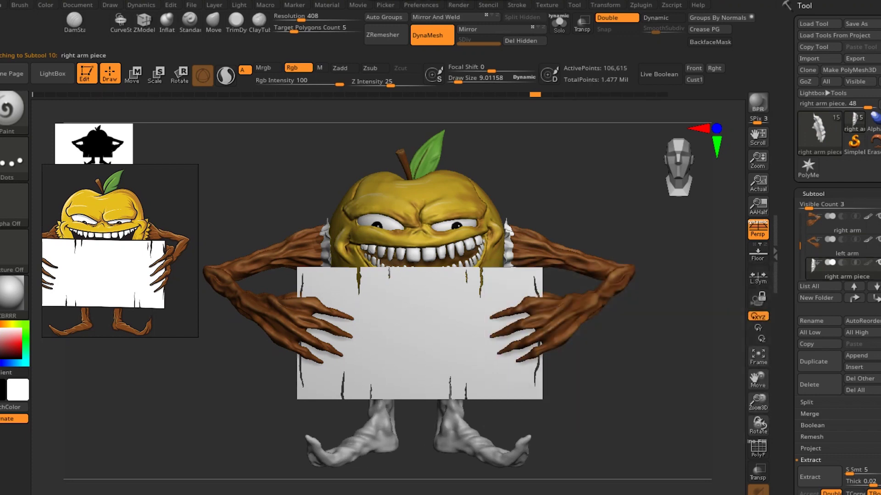
Solo the right arm piece to check its yellow fill, then show the full character
click(559, 23)
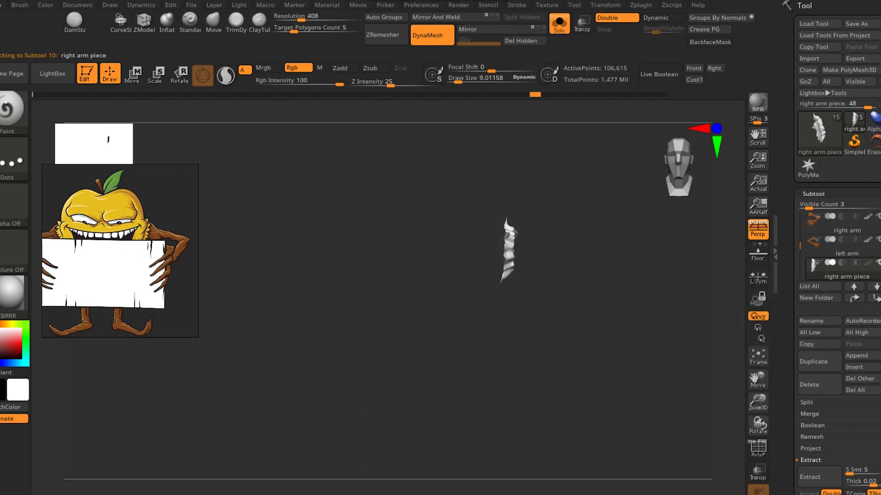
drag(545, 305, 504, 303)
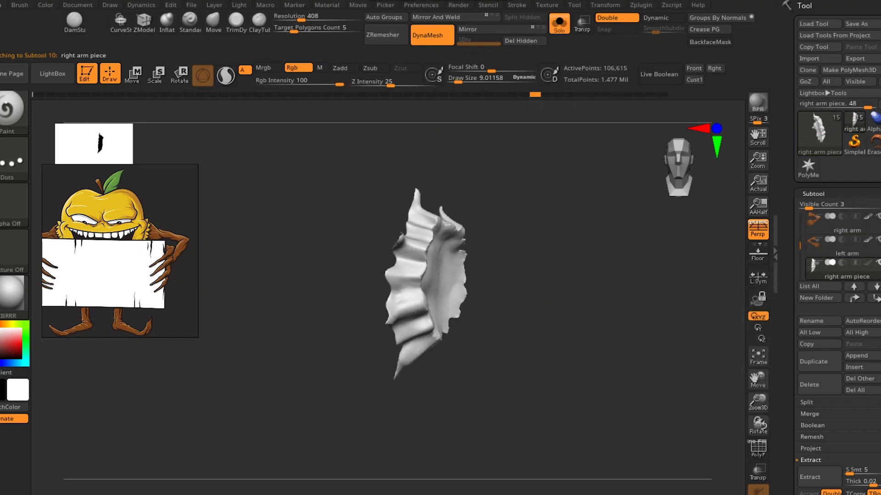
drag(524, 104, 579, 221)
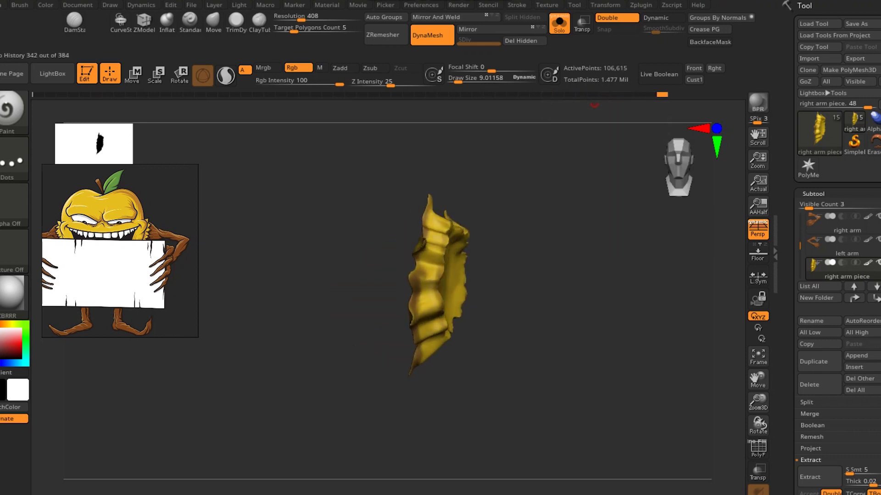
click(559, 23)
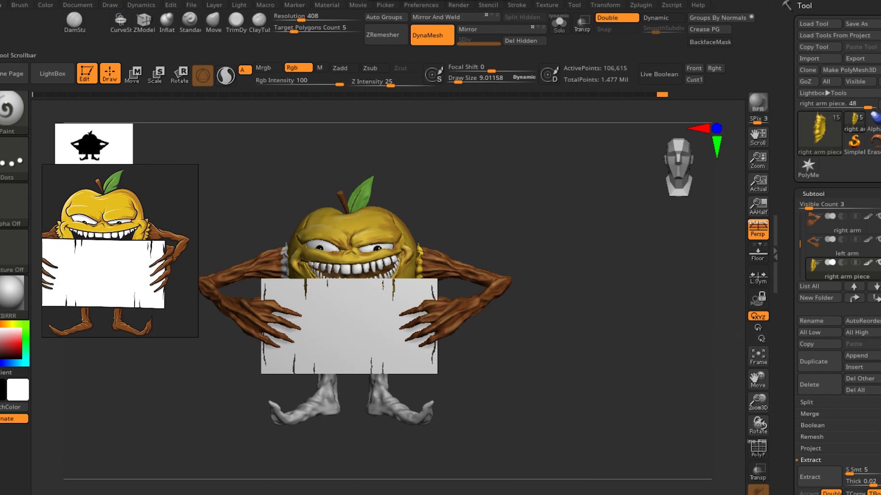
scroll(844, 246, down, 2)
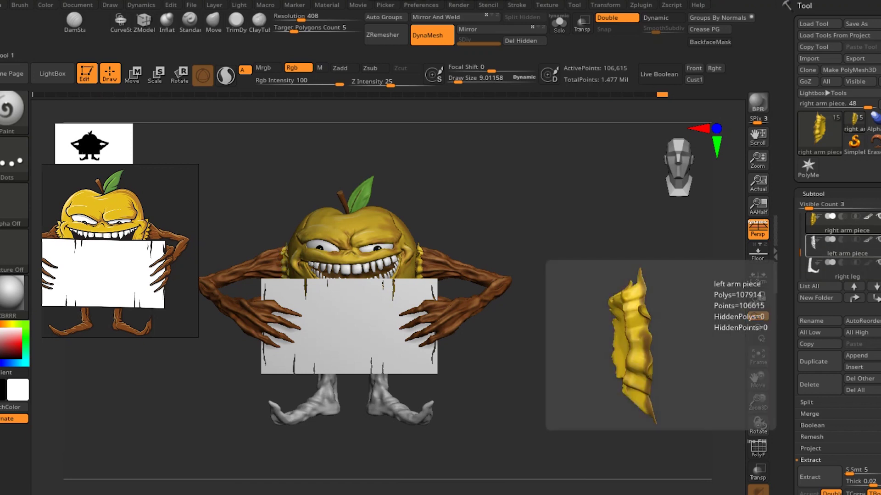
Solo the right leg and fill it brown, then select and fill the left leg brown
click(826, 268)
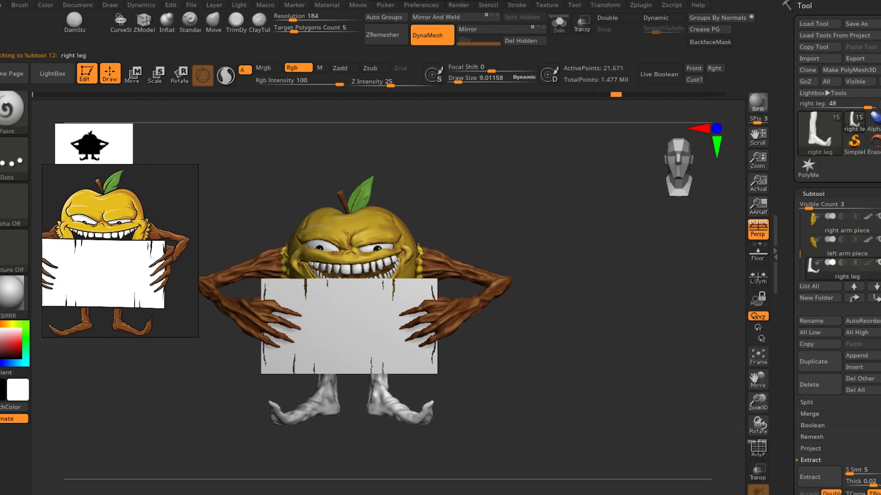
click(559, 22)
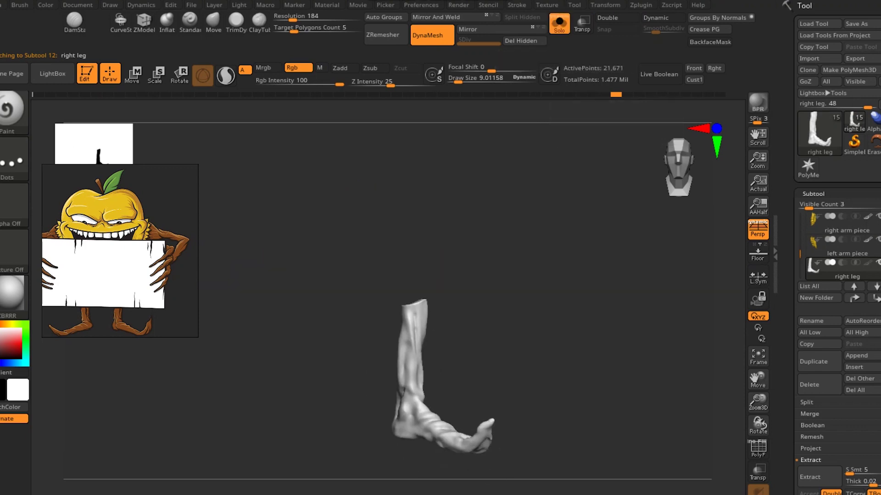
key(ctrl+f)
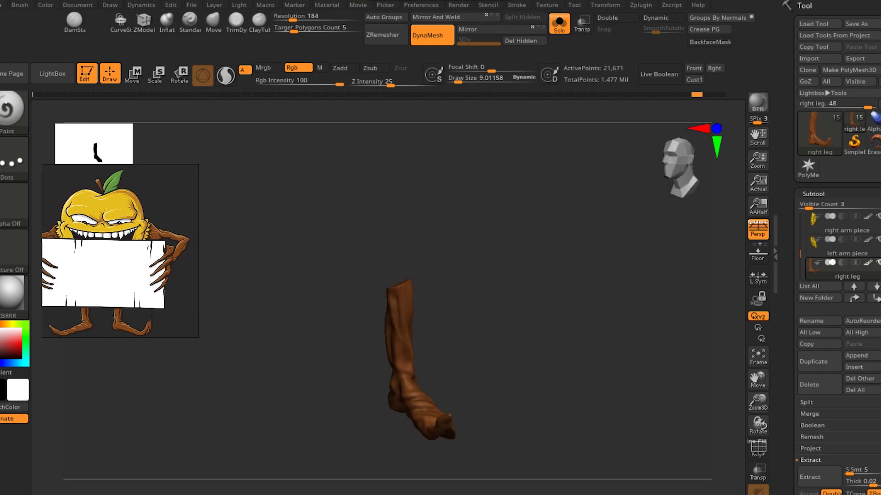
drag(708, 94, 720, 94)
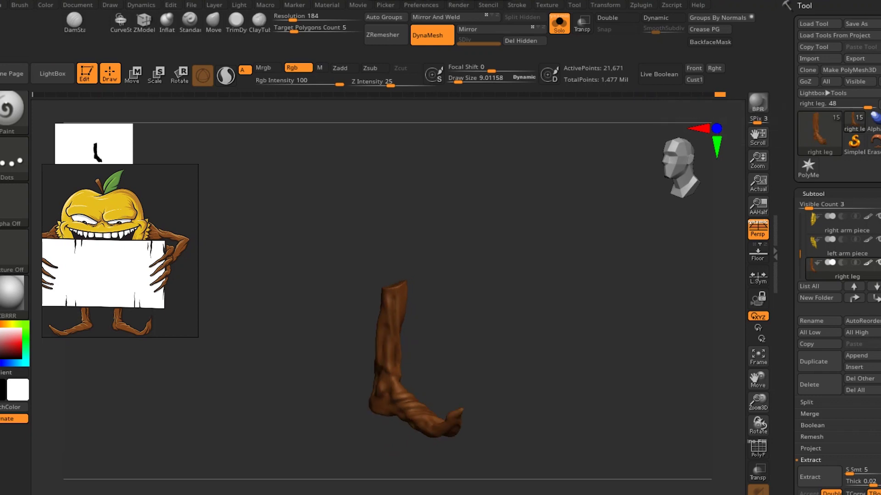
click(559, 23)
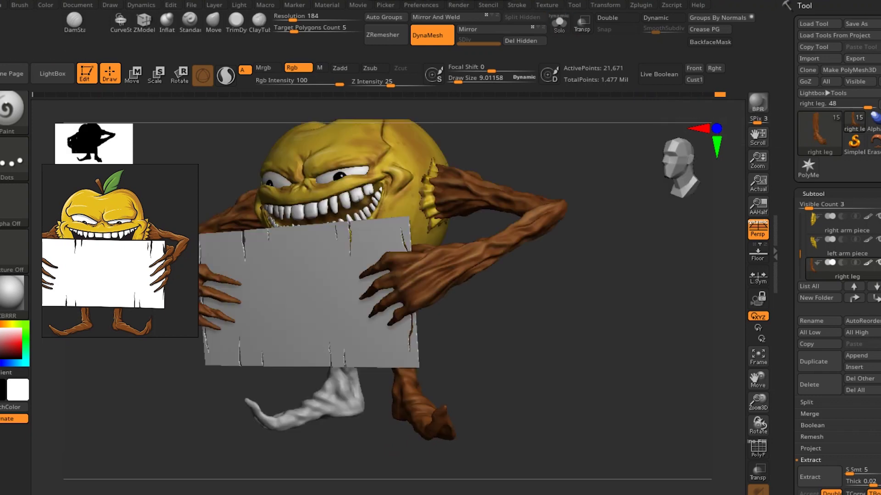
shift+drag(596, 275, 642, 275)
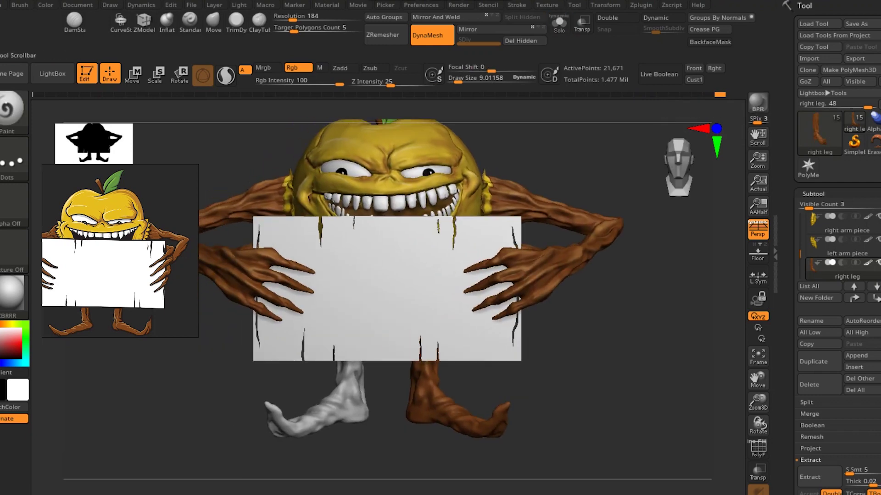
key(alt+Down)
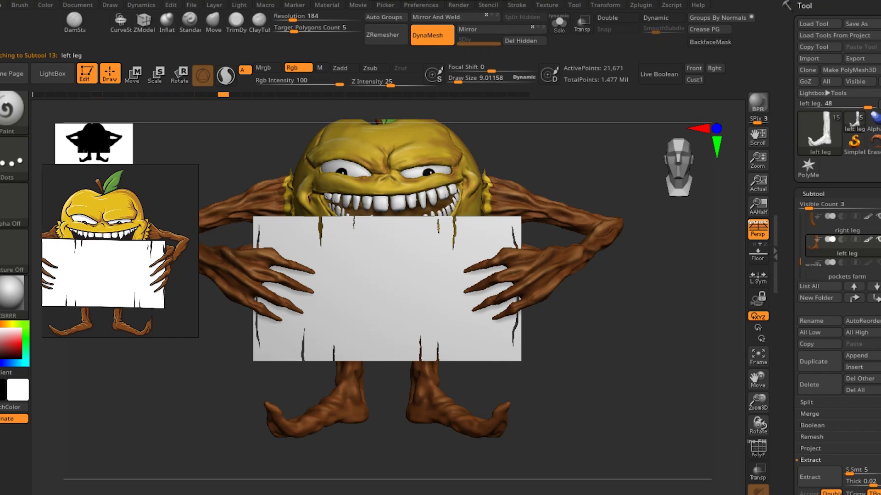
drag(596, 389, 665, 390)
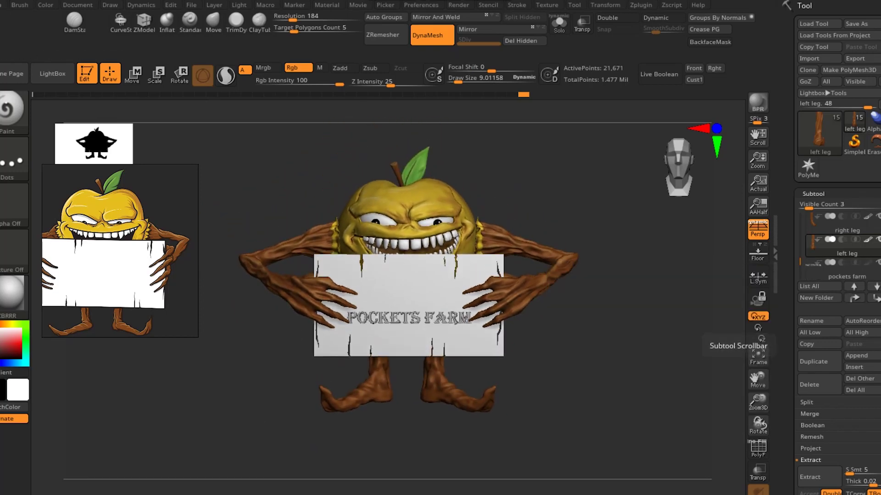
Make the POCKETS FARM and VISIT SMALL lettering black, then BPR-render the apple monster over the floor grid
key(ctrl+z)
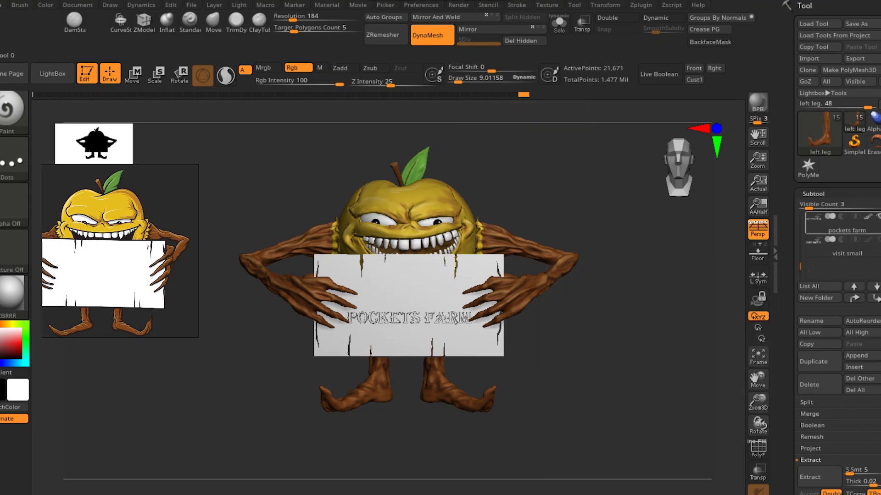
click(847, 225)
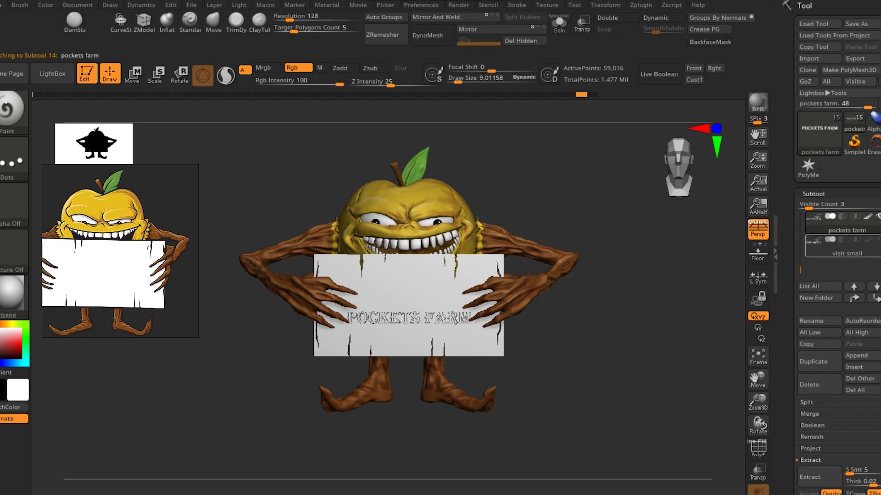
key(v)
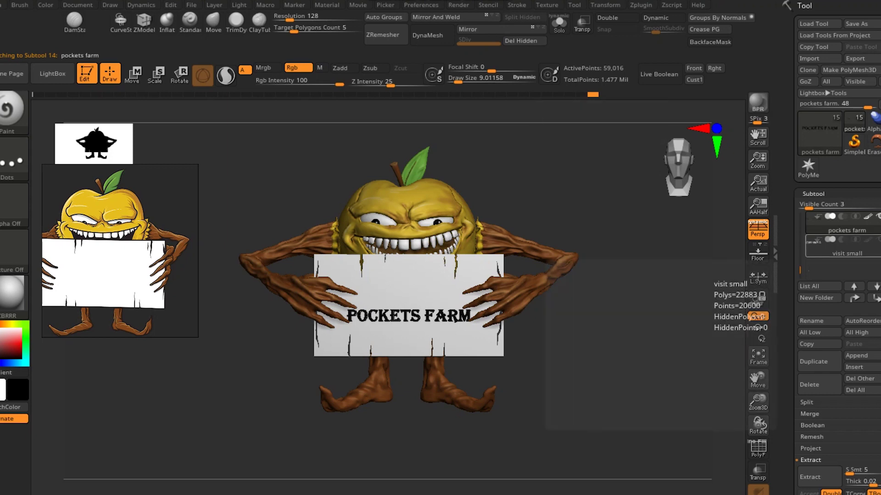
click(420, 94)
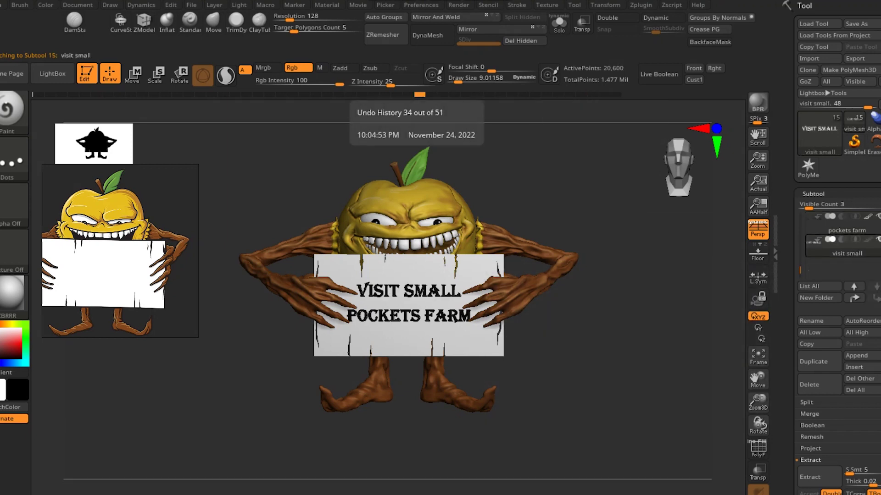
key(ctrl+shift+z)
key(ctrl+shift+z)
key(ctrl+shift+z)
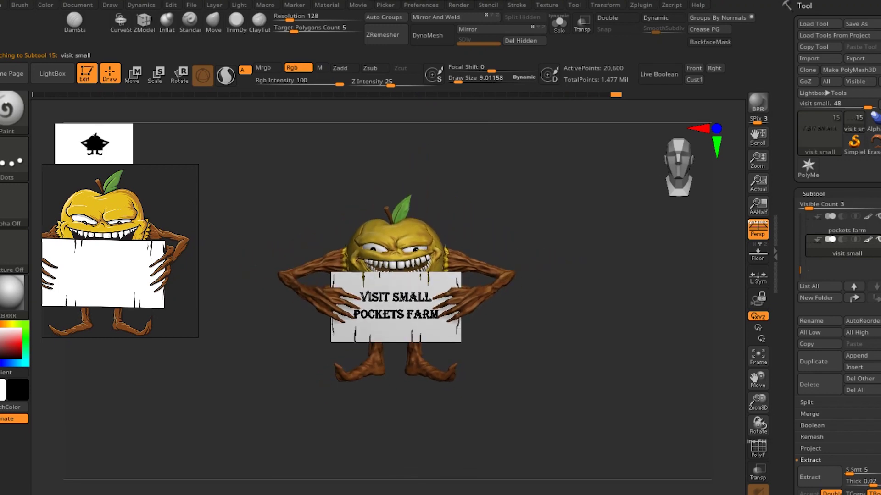
key(shift+p)
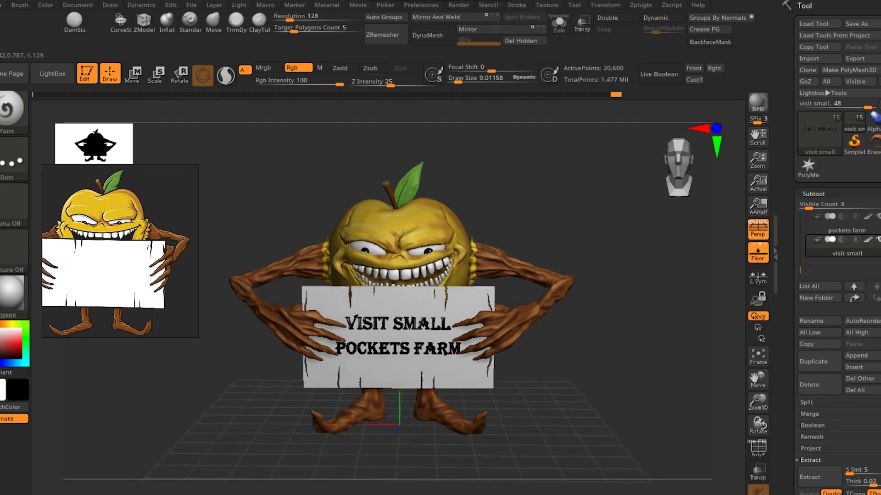
key(shift+r)
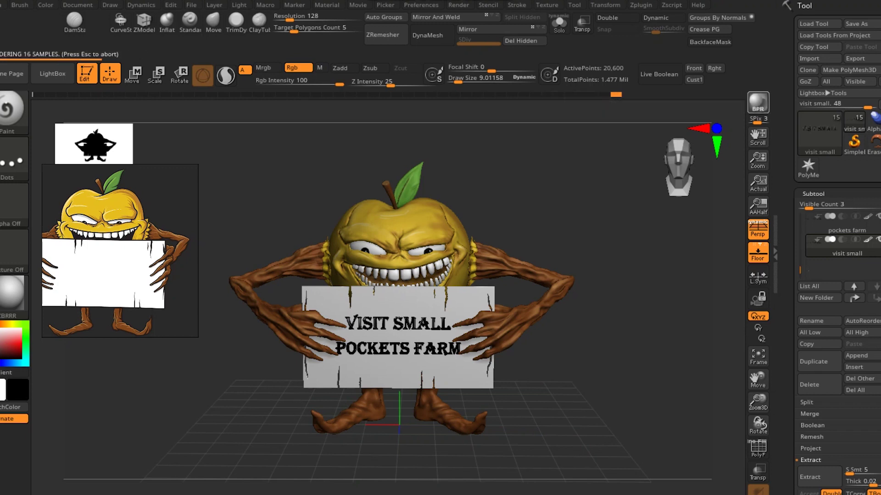